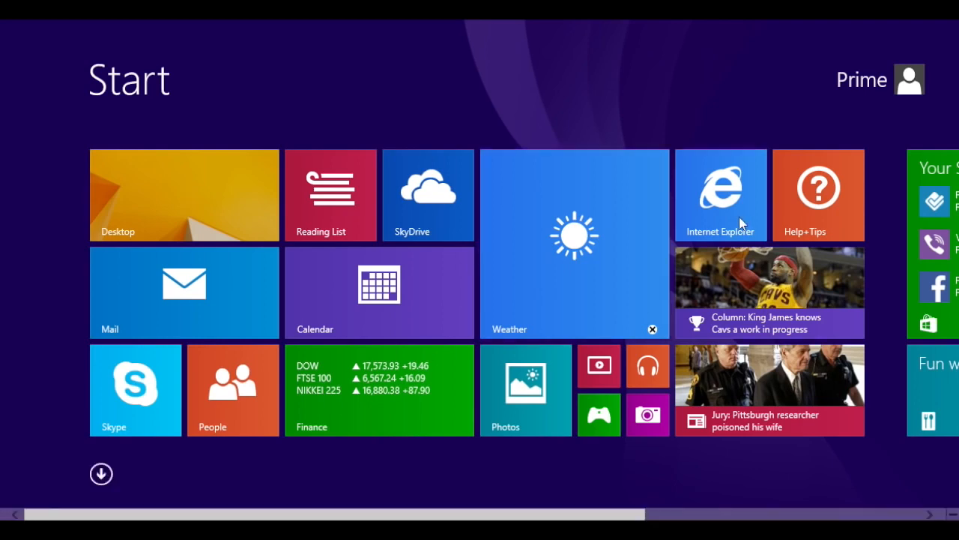
# Go to the desktop and check the hidden notification area icons for Optimizer Pro
pyautogui.click(238, 220)
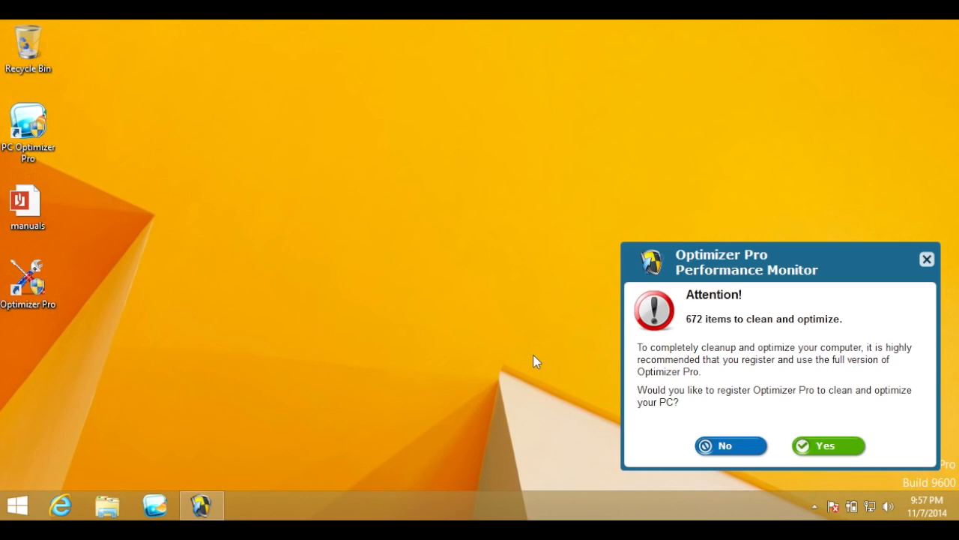
pyautogui.click(815, 506)
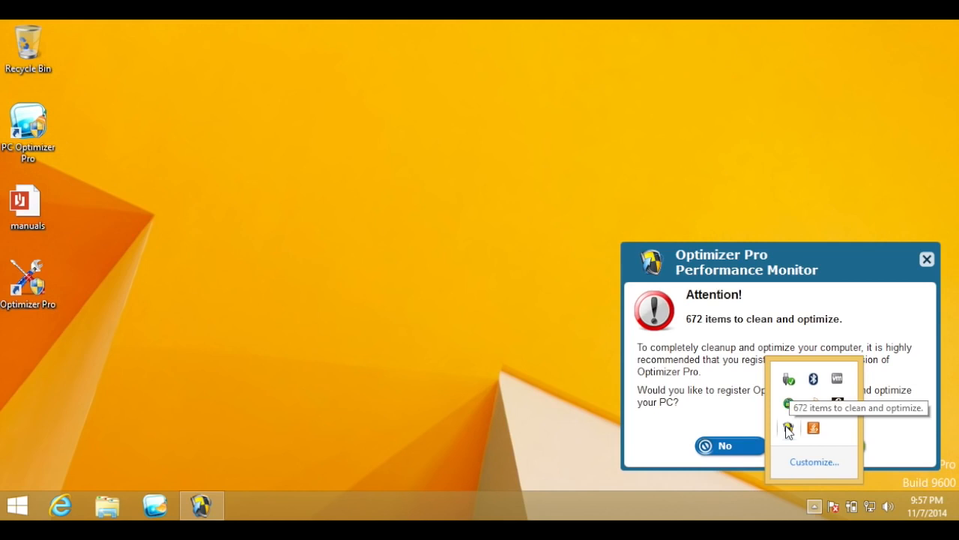
pyautogui.click(556, 367)
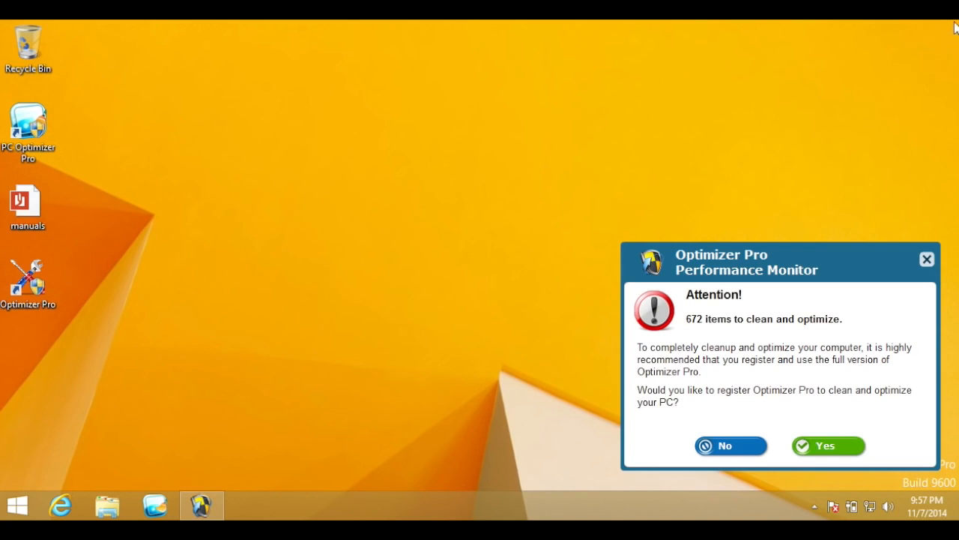
# Restart the PC into the recovery screen for choosing a startup option
pyautogui.moveTo(957, 24)
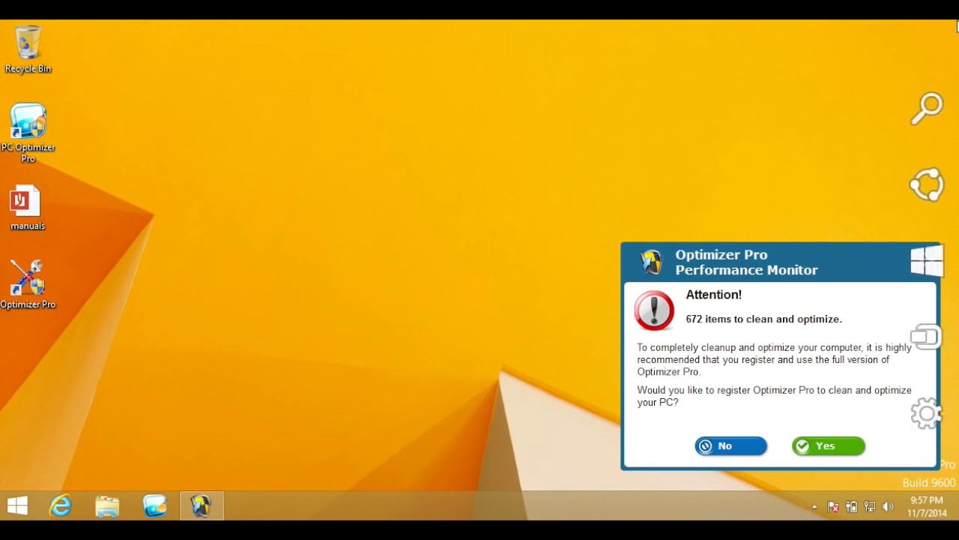
pyautogui.moveTo(942, 208)
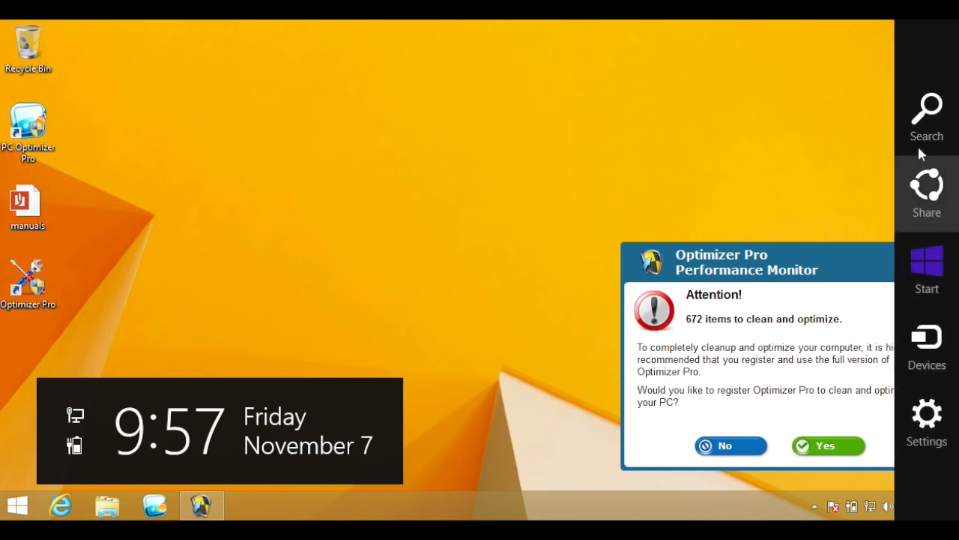
pyautogui.click(929, 433)
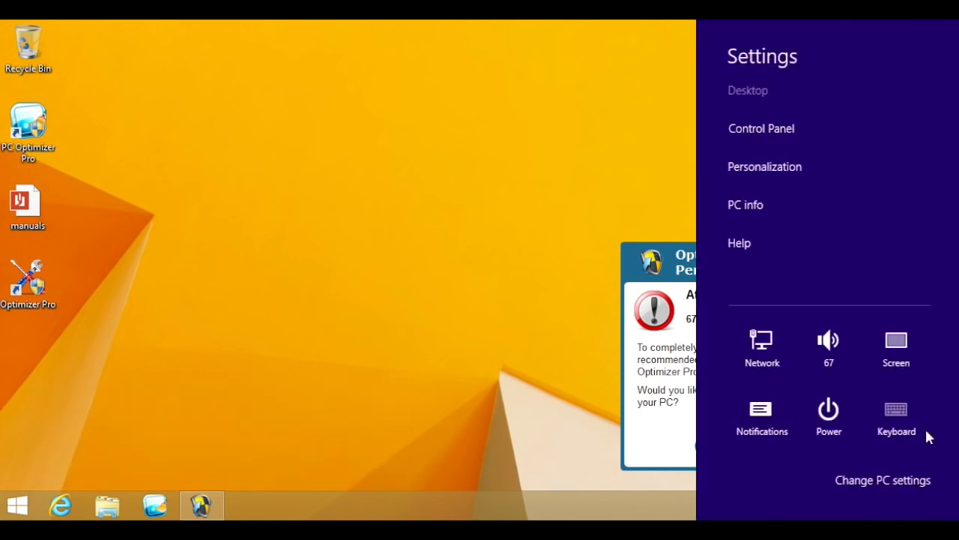
pyautogui.click(829, 412)
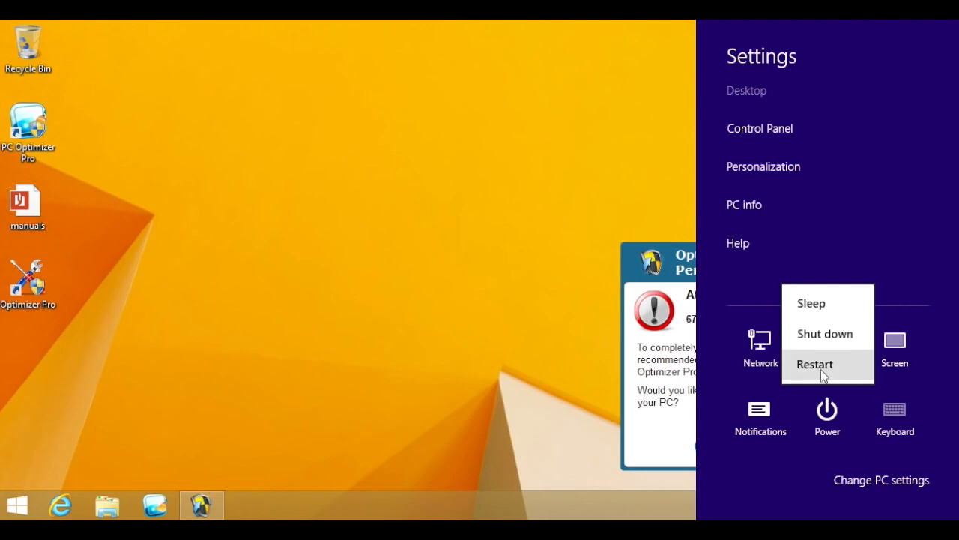
pyautogui.click(821, 367)
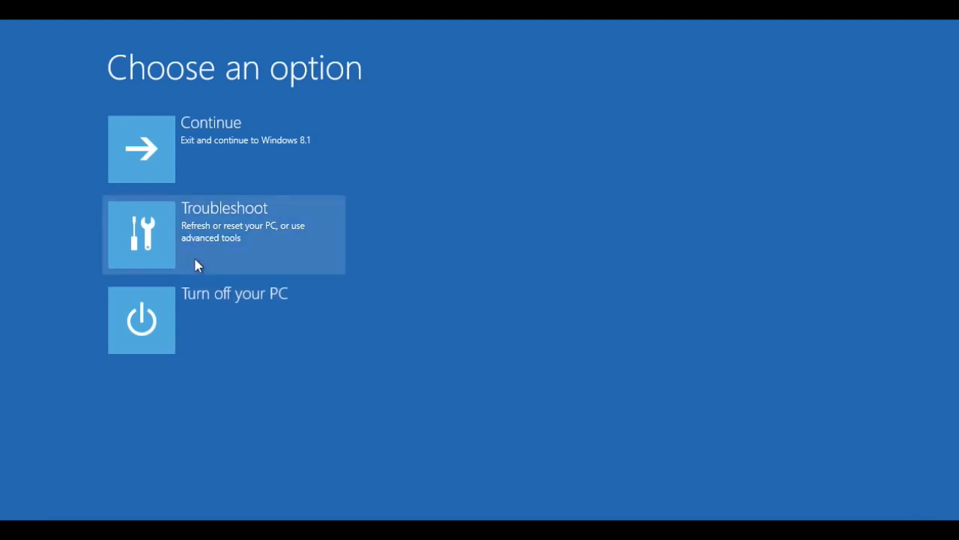
# In the advanced troubleshooting options, choose Startup Settings and restart the PC to change the Windows startup behavior
pyautogui.click(165, 257)
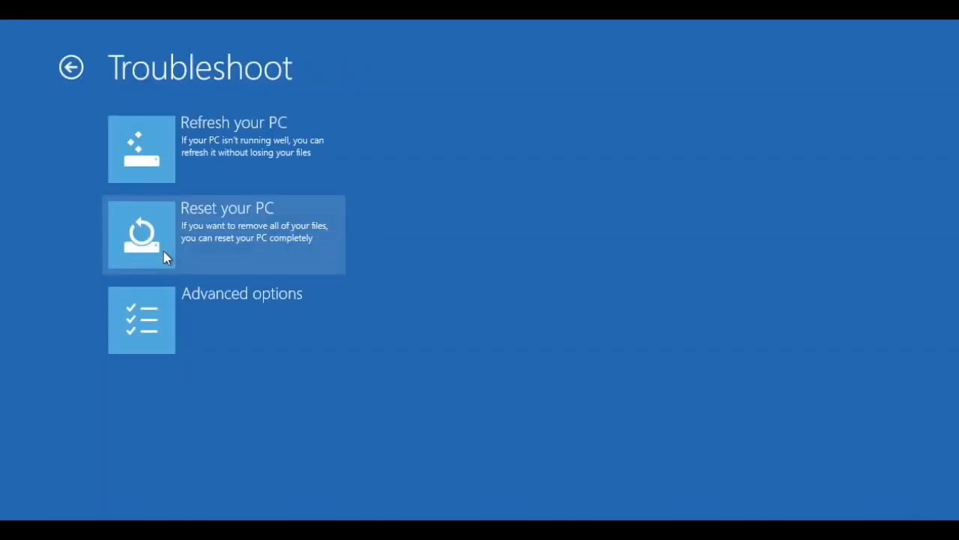
pyautogui.click(162, 314)
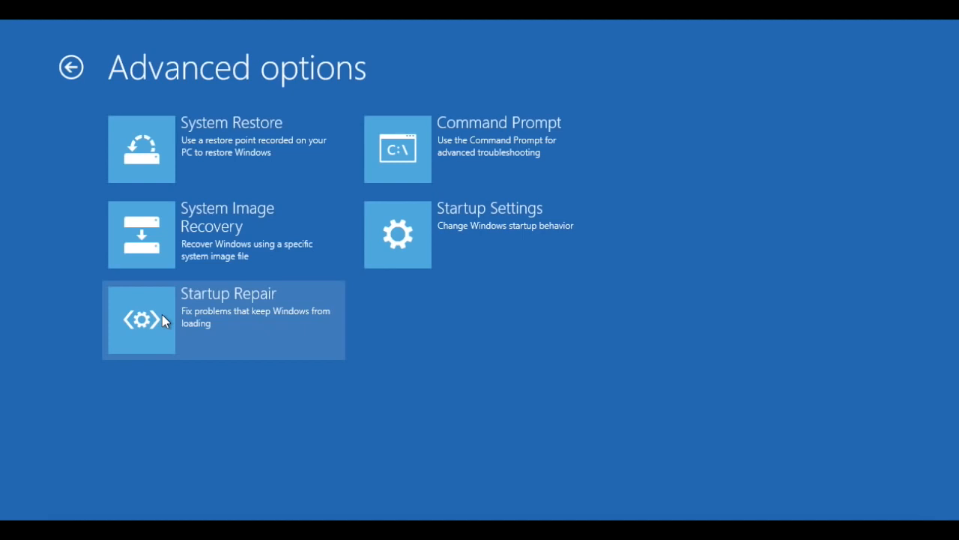
pyautogui.click(423, 227)
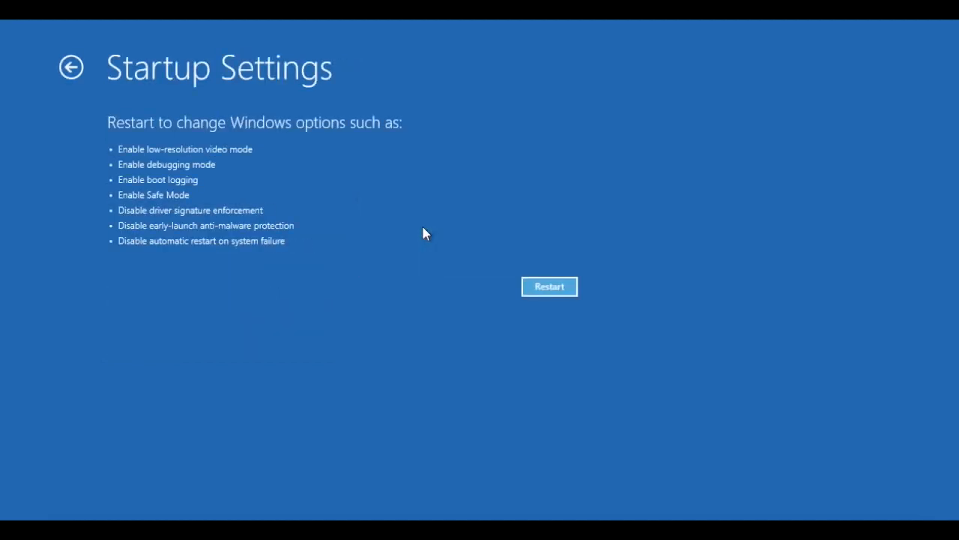
pyautogui.click(541, 294)
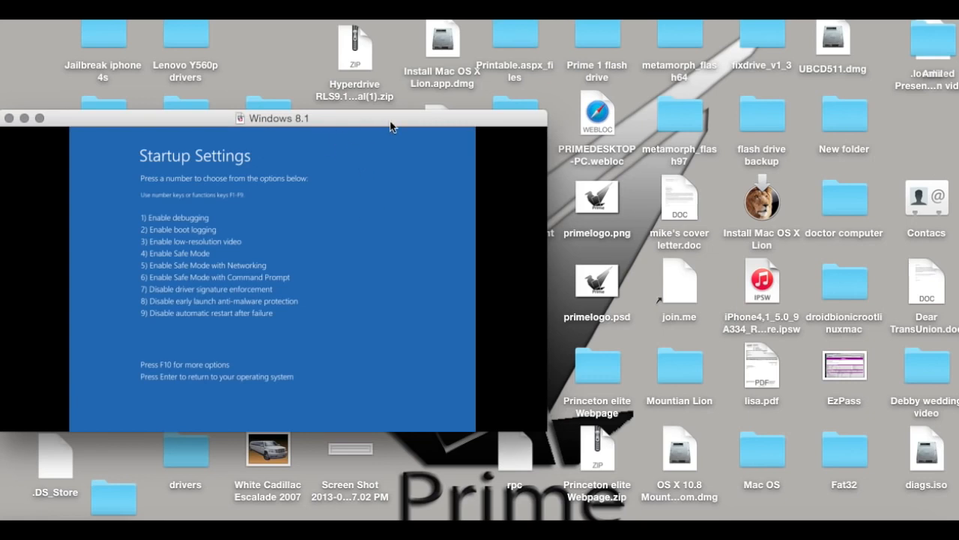
# Move and enlarge the Windows 8.1 virtual machine window, and start Windows in Safe Mode
pyautogui.moveTo(392, 124); pyautogui.dragTo(392, 22)
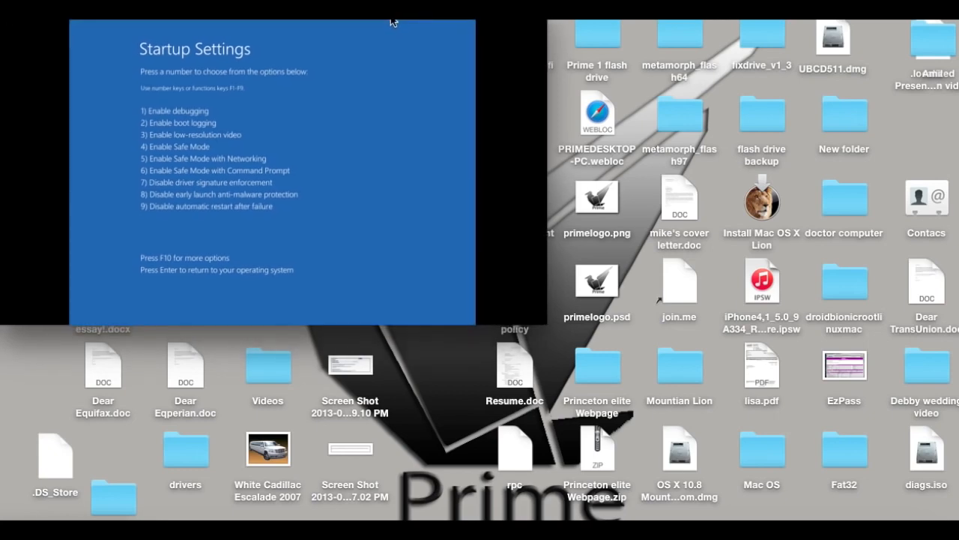
pyautogui.moveTo(547, 325); pyautogui.dragTo(699, 393)
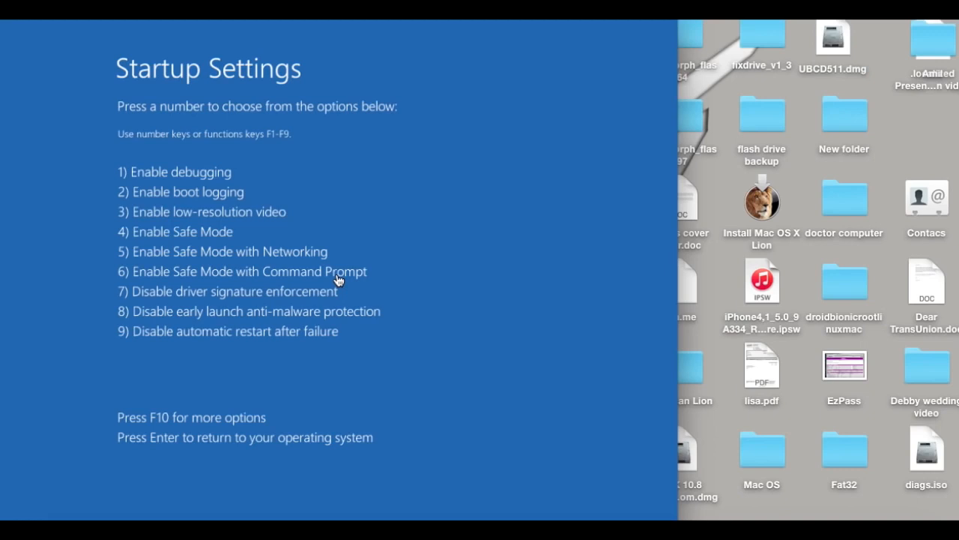
pyautogui.press('4')
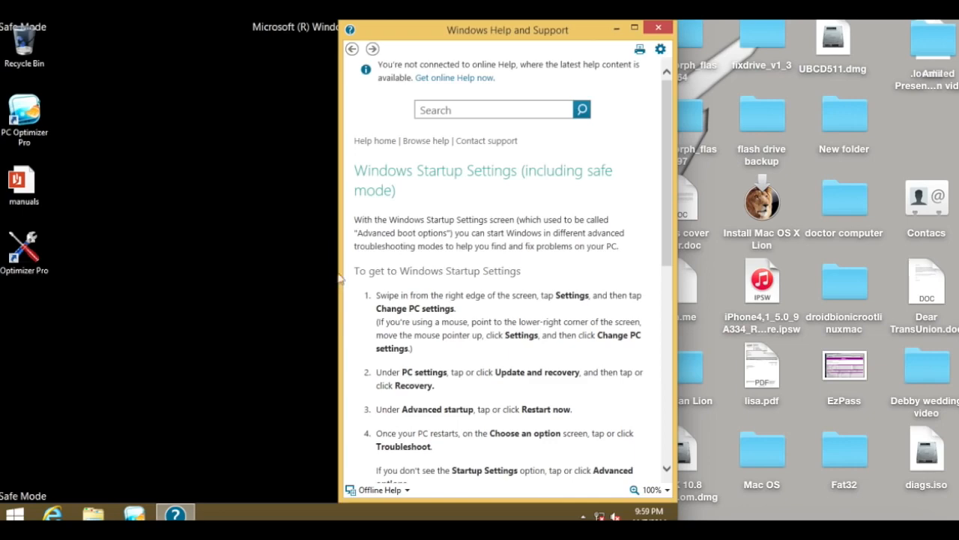
# Reposition and resize the virtual machine window to fit the whole Windows desktop, and close Windows Help and Support
pyautogui.moveTo(676, 518)
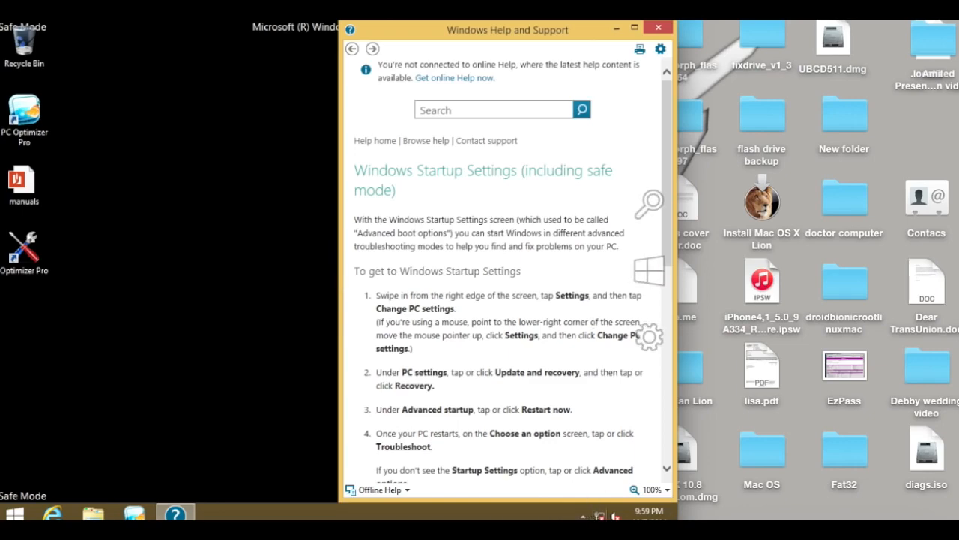
pyautogui.moveTo(679, 520); pyautogui.dragTo(707, 515)
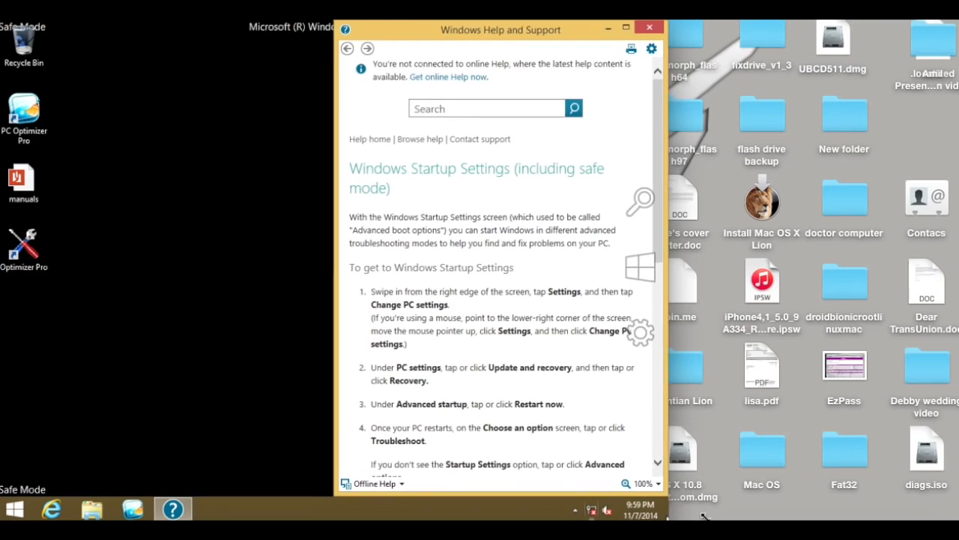
pyautogui.moveTo(258, 26); pyautogui.dragTo(402, 29)
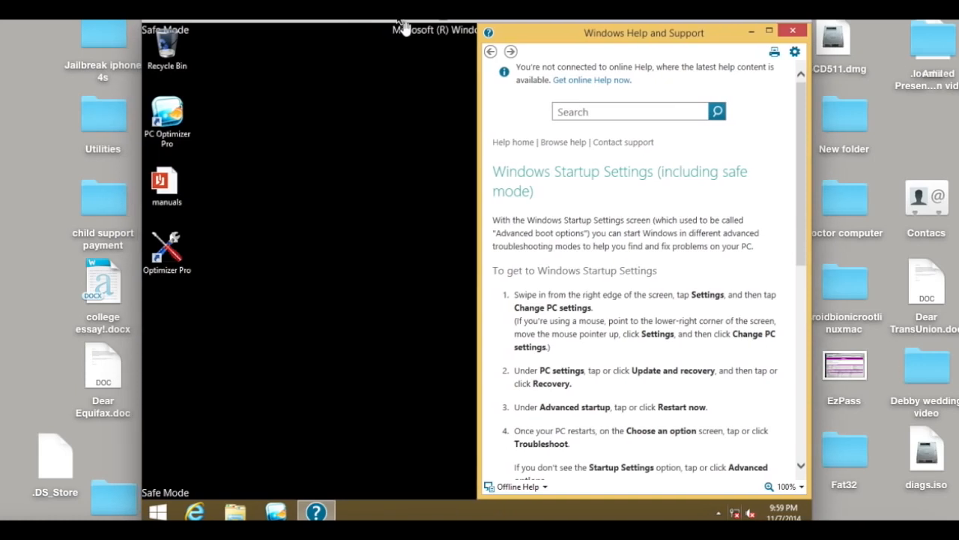
pyautogui.moveTo(141, 156); pyautogui.dragTo(161, 149)
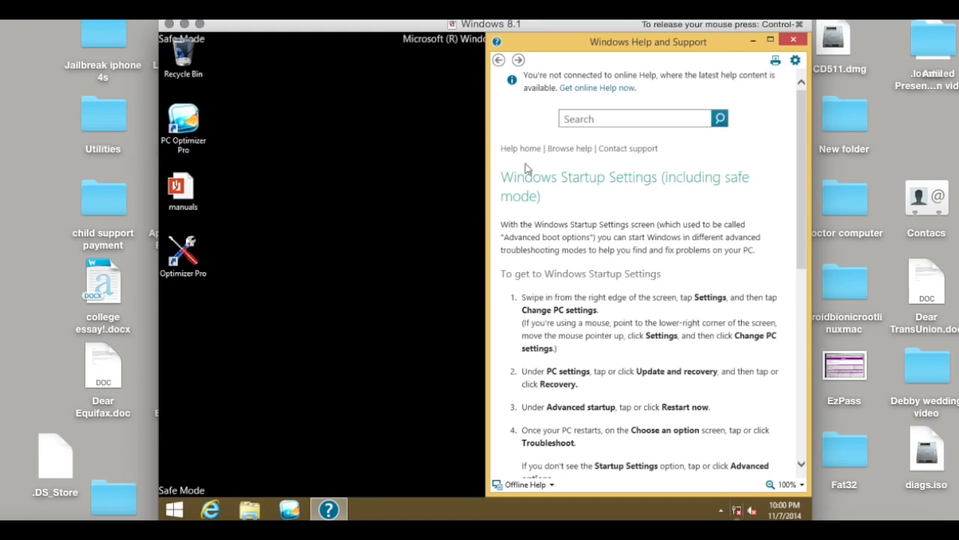
pyautogui.click(790, 42)
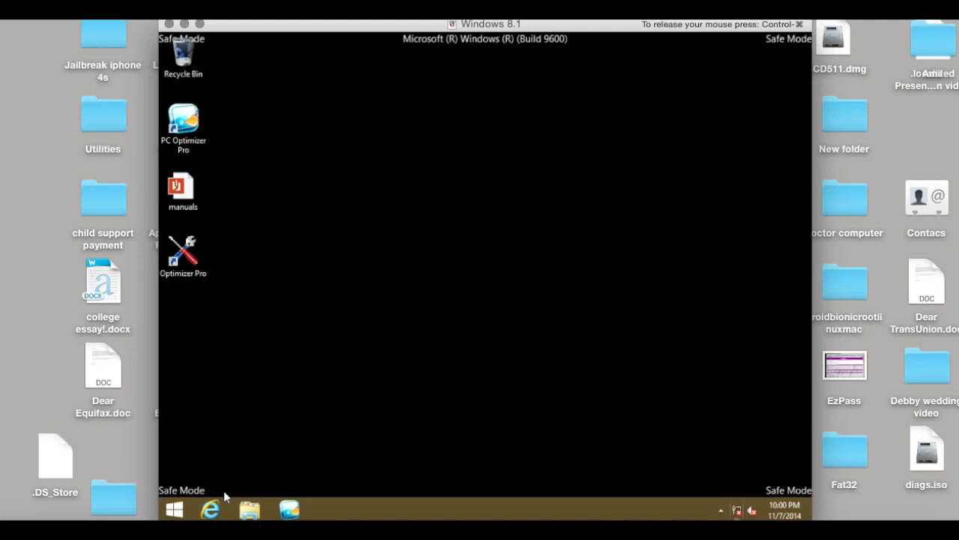
# Open Internet Explorer, dismiss the add-ons notice, and disable the proxy server in the LAN settings
pyautogui.click(214, 510)
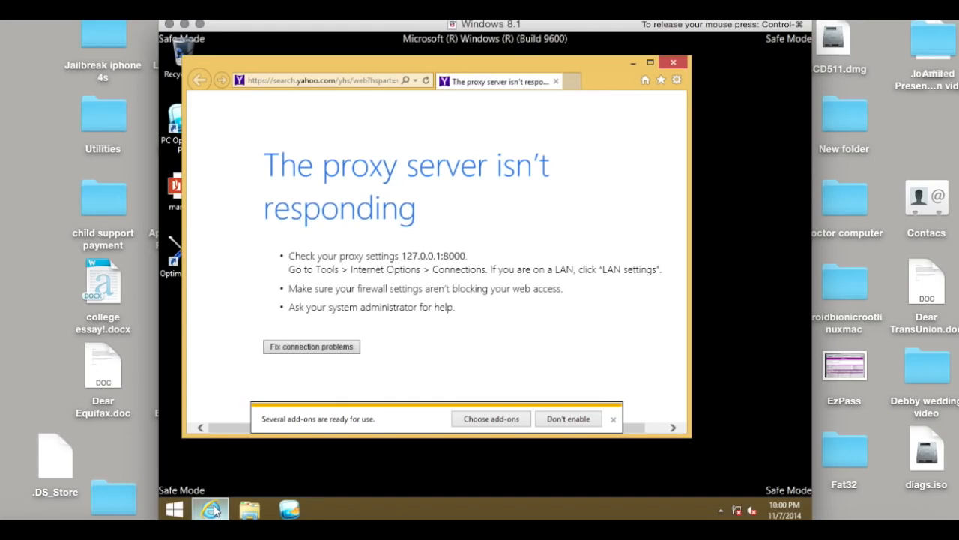
pyautogui.click(613, 421)
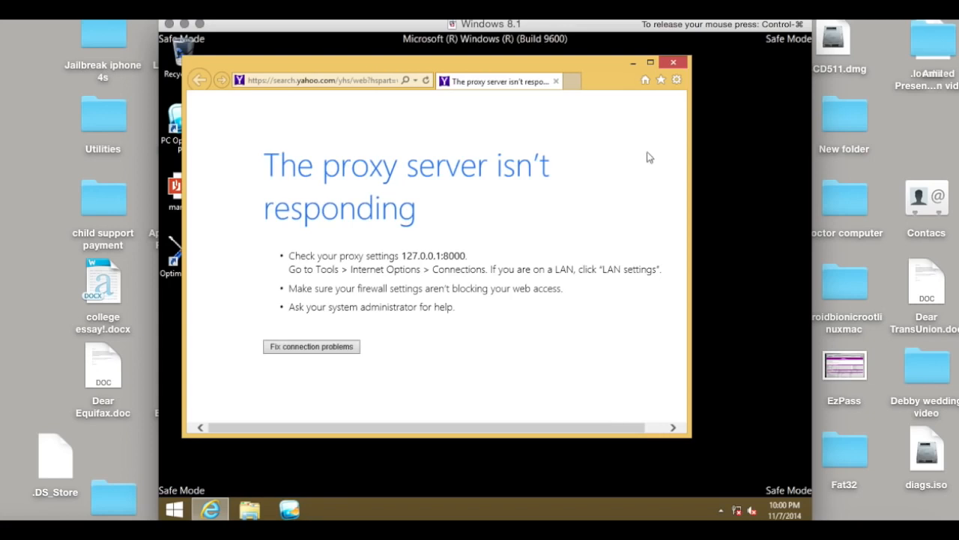
pyautogui.click(677, 81)
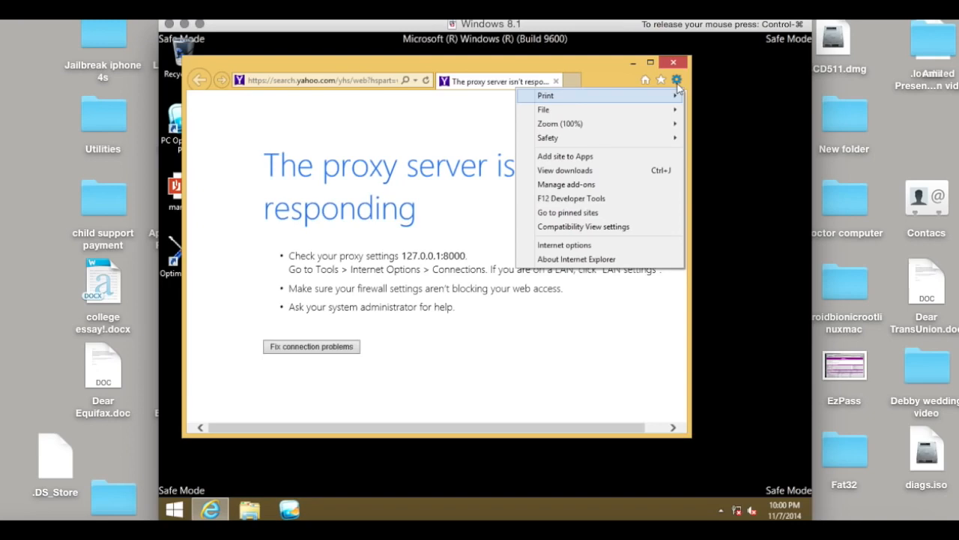
pyautogui.click(573, 244)
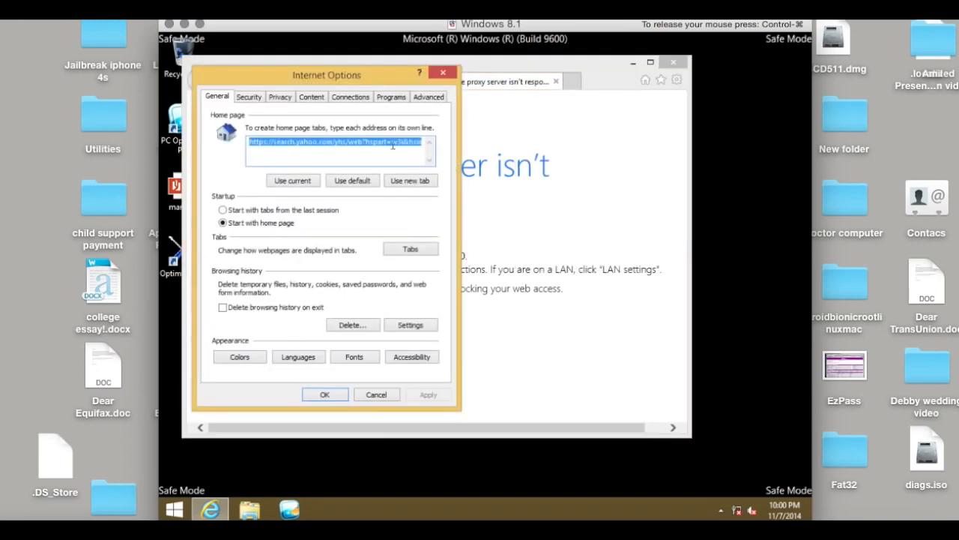
pyautogui.click(351, 98)
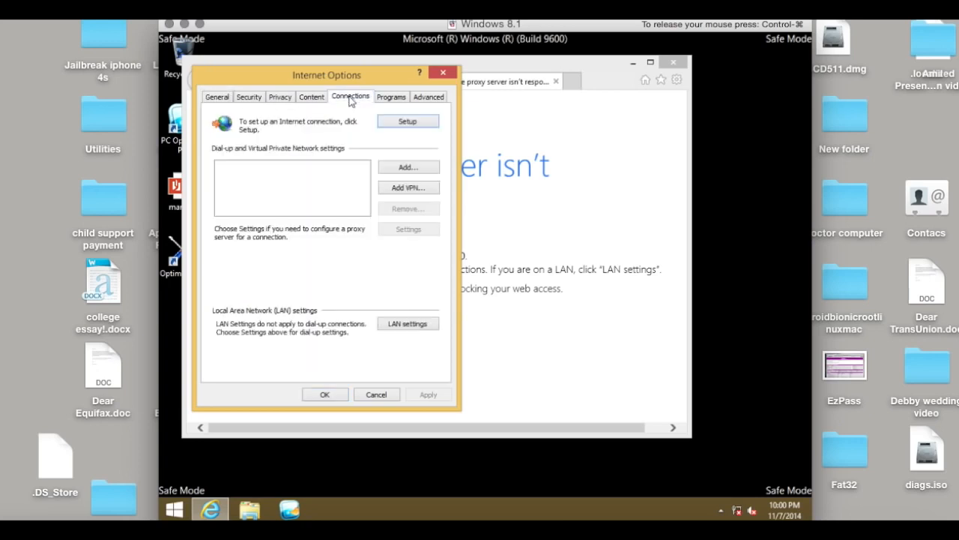
pyautogui.click(397, 328)
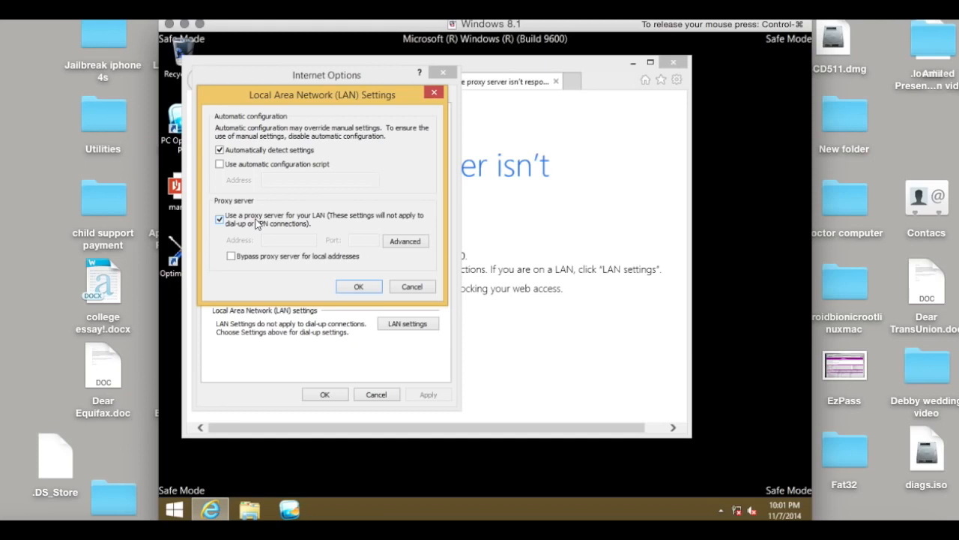
pyautogui.click(220, 219)
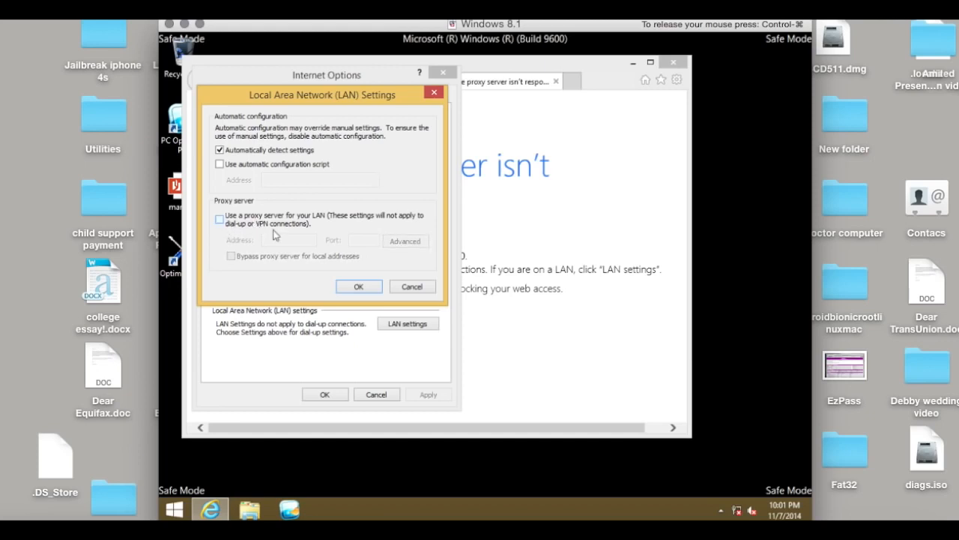
pyautogui.click(342, 286)
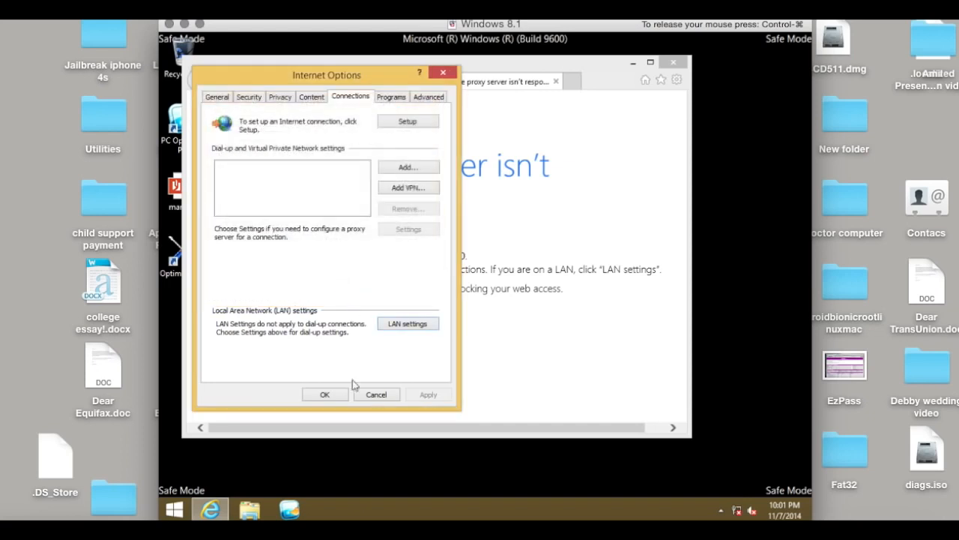
pyautogui.click(336, 394)
# Go to google.com and search for "ccleaner"
pyautogui.click(381, 38)
pyautogui.click(332, 79)
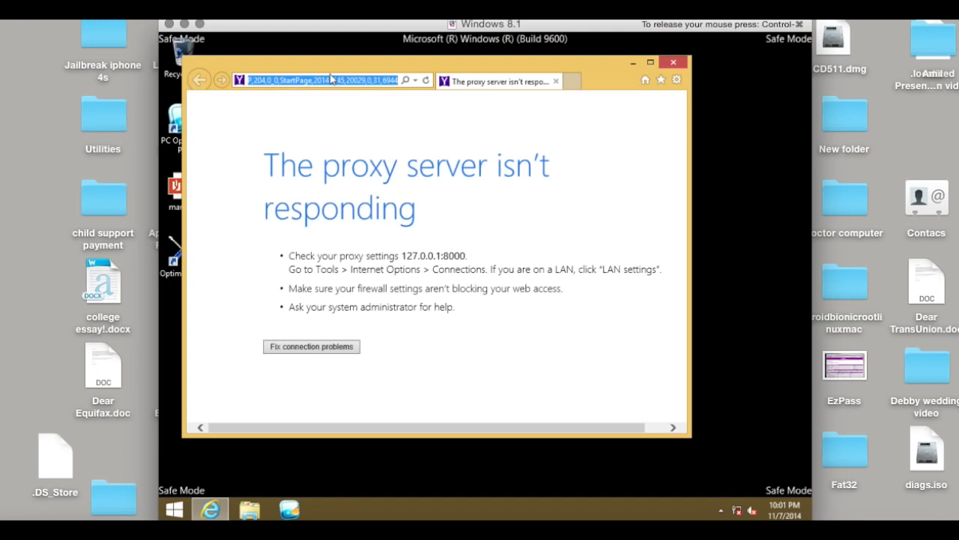
pyautogui.write('google.com/')
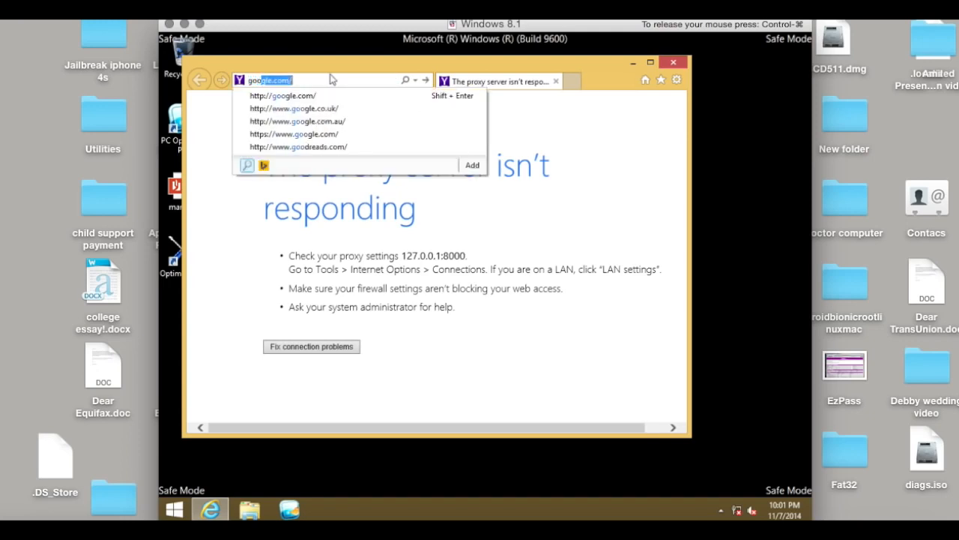
pyautogui.press('Down')
pyautogui.press('Return')
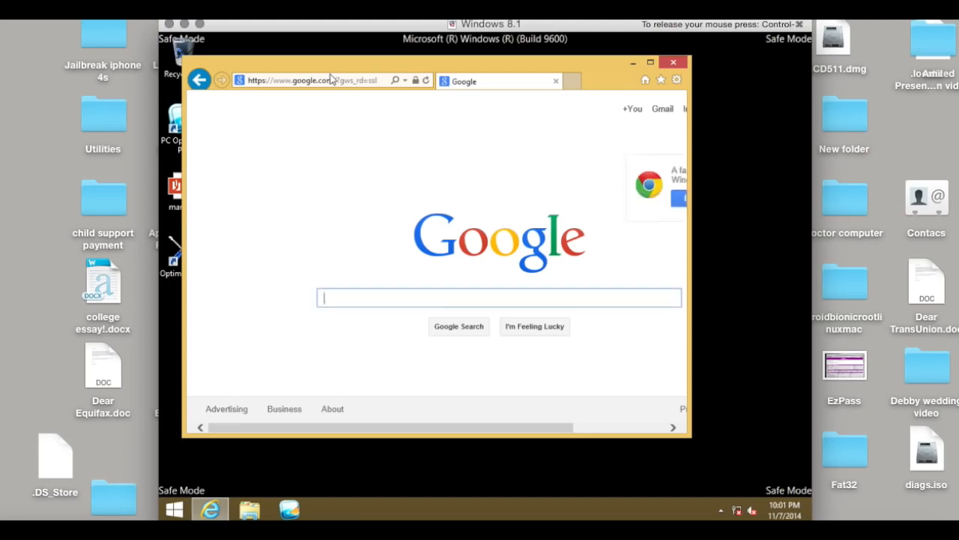
pyautogui.write('ccleaner')
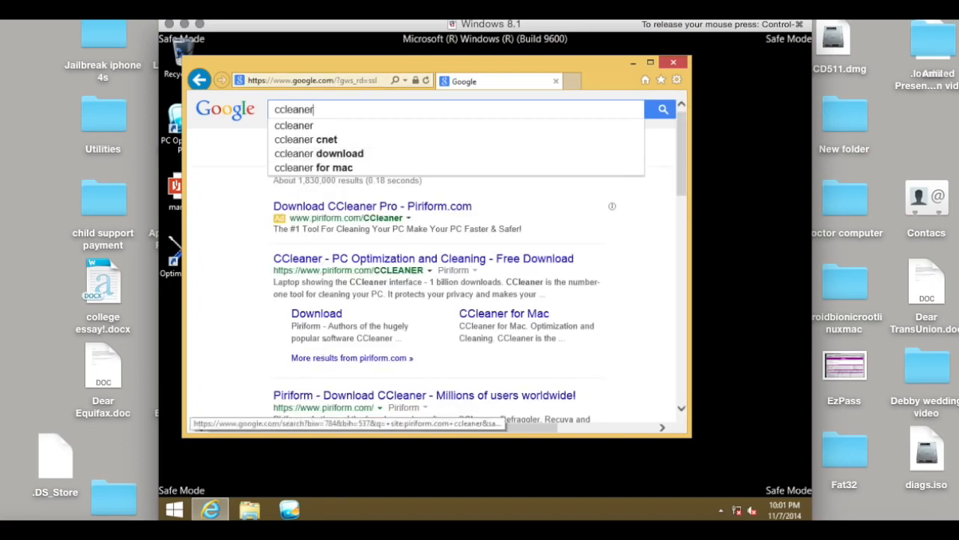
# Open Piriform's CCleaner download page from the results and request the download of CCleaner Free
pyautogui.click(324, 319)
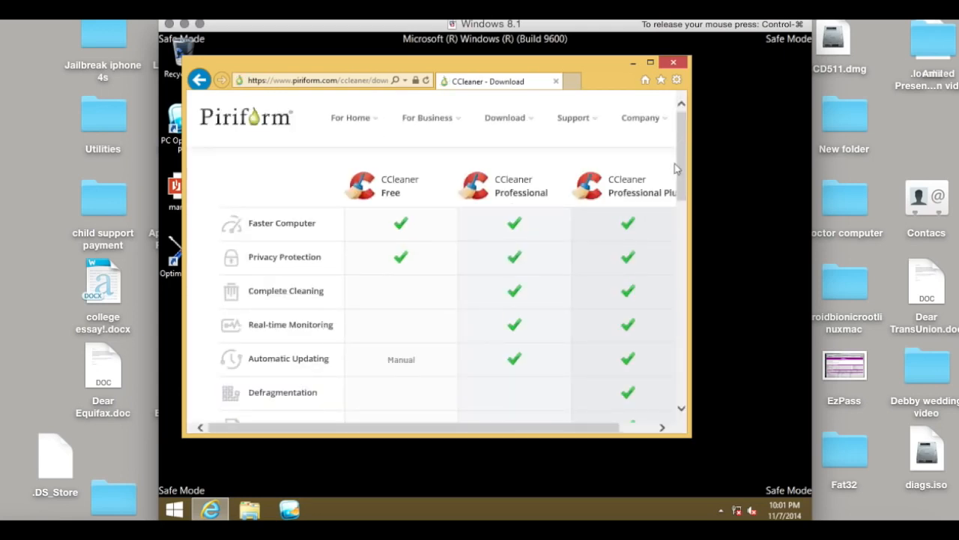
pyautogui.moveTo(681, 169); pyautogui.dragTo(681, 207)
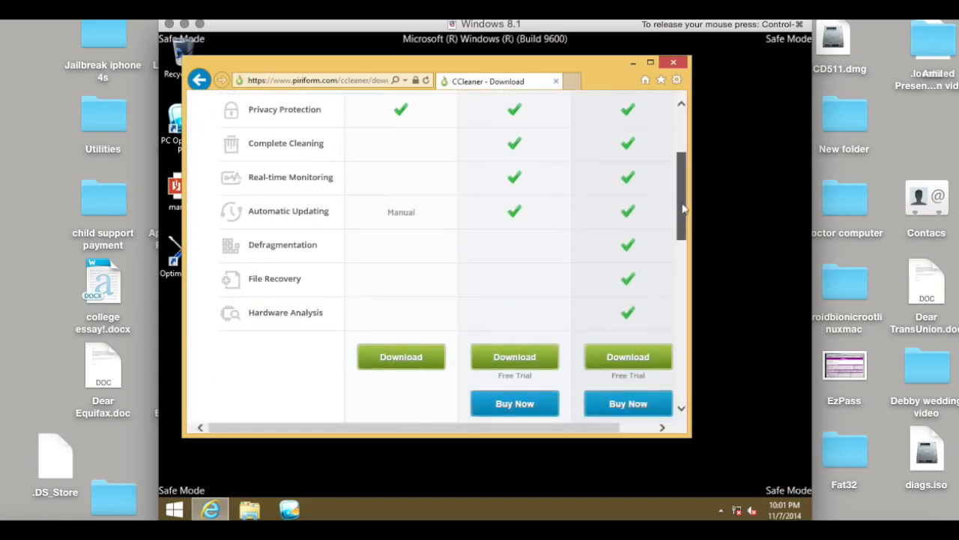
pyautogui.click(383, 353)
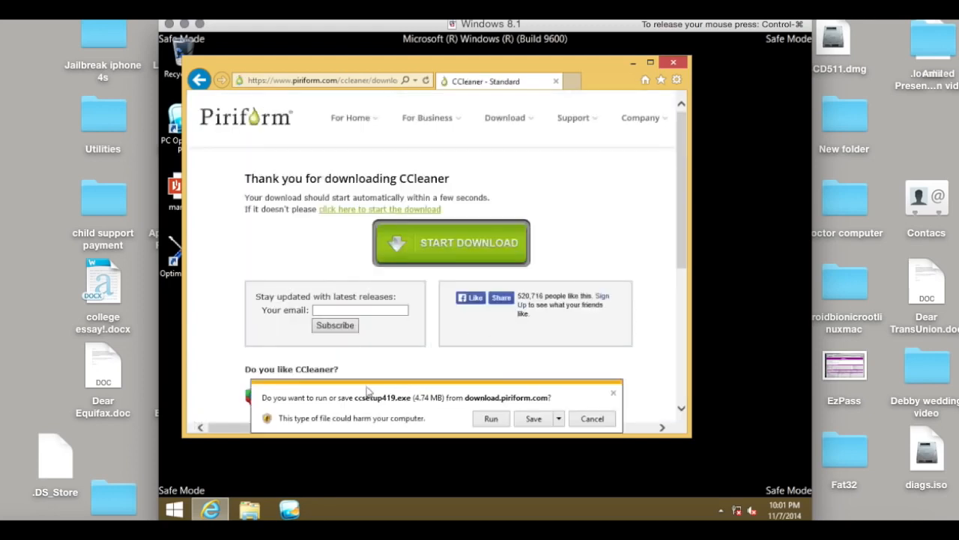
# Run the downloaded CCleaner installer and install it in English with default options, declining Google Chrome and Google Toolbar
pyautogui.click(490, 419)
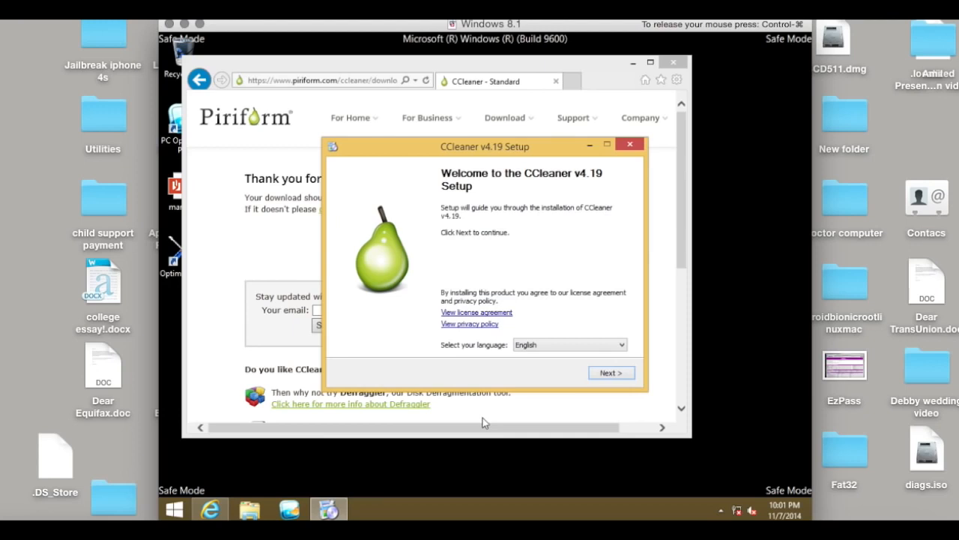
pyautogui.click(623, 378)
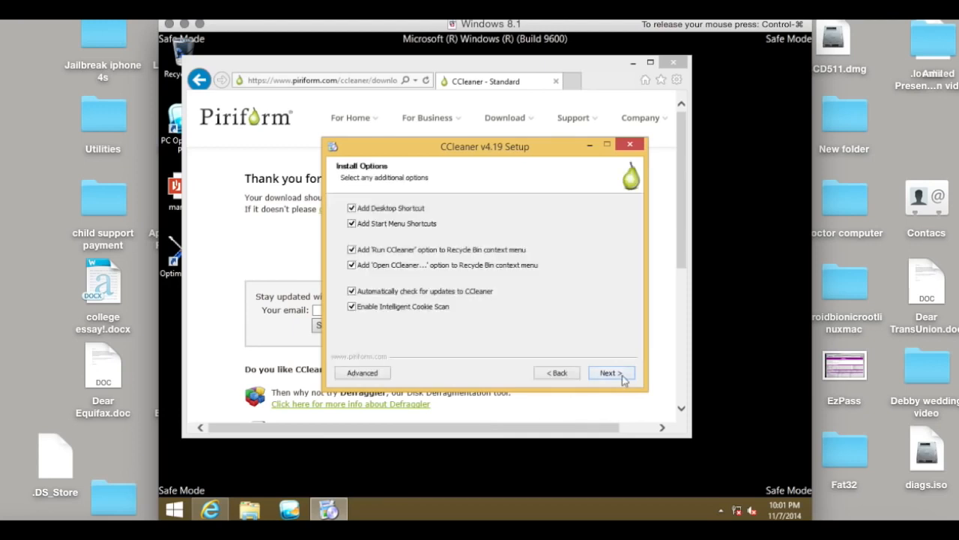
pyautogui.click(622, 379)
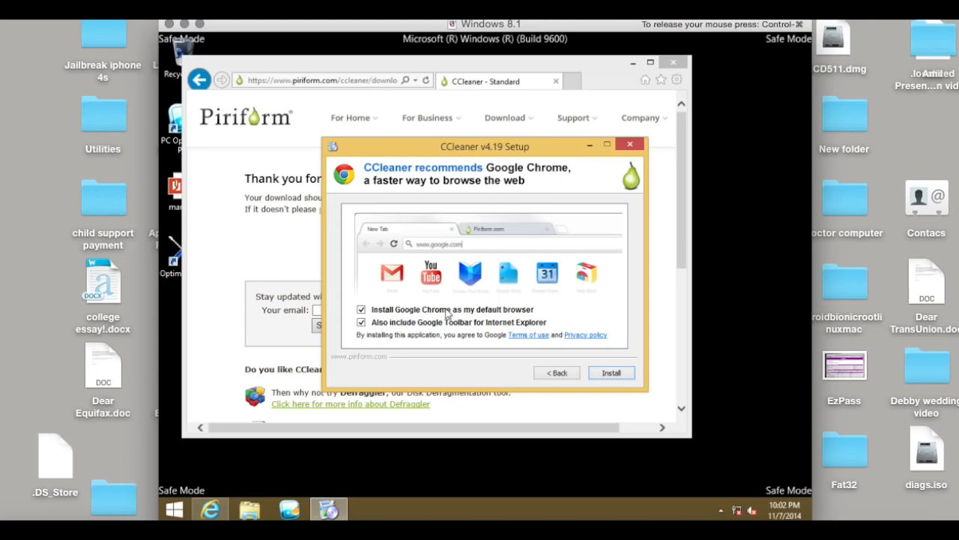
pyautogui.click(362, 310)
pyautogui.click(361, 322)
pyautogui.click(611, 372)
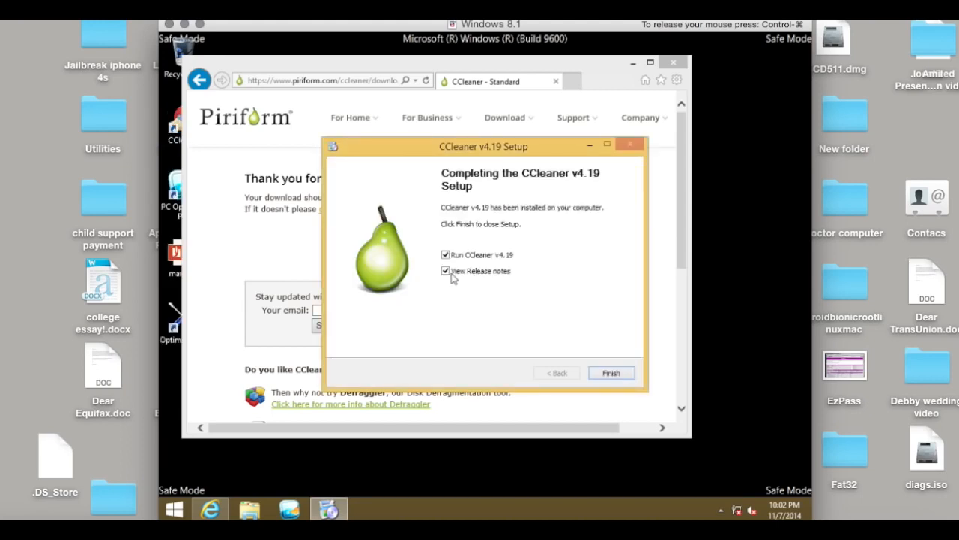
# Finish setup without viewing the release notes, launch CCleaner, and run the cleaner with its default selections
pyautogui.click(451, 272)
pyautogui.click(608, 373)
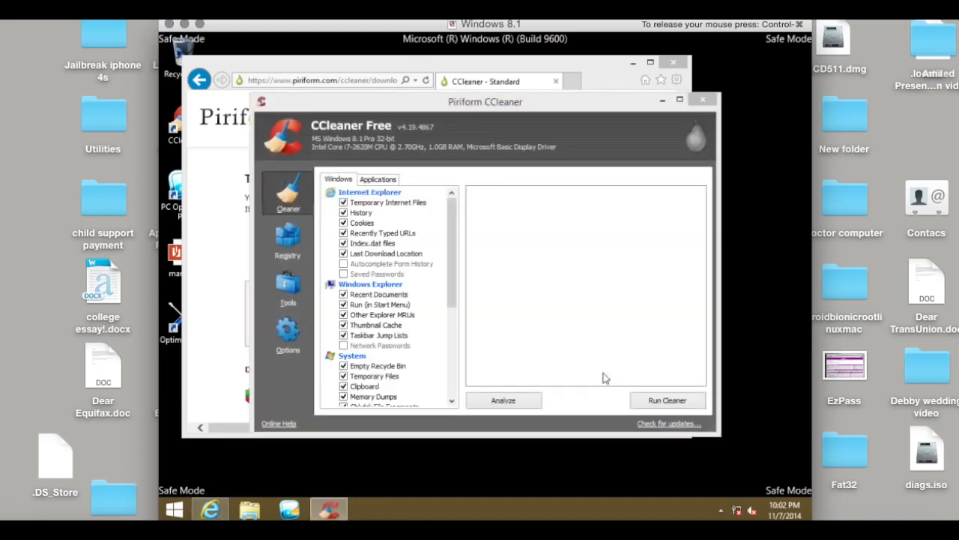
pyautogui.click(653, 403)
pyautogui.click(585, 253)
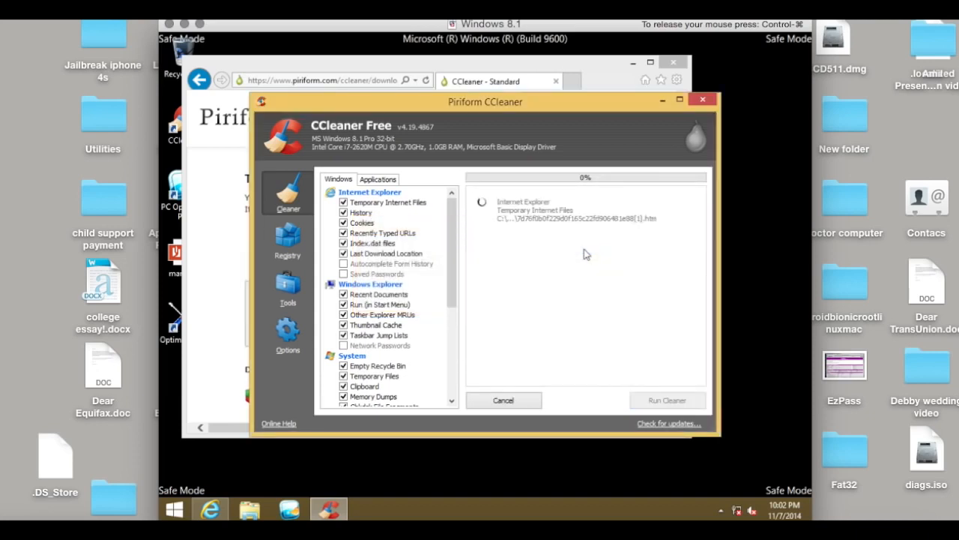
# Switch back to Internet Explorer, go to google.com and search for "malwarebytes"
pyautogui.click(325, 79)
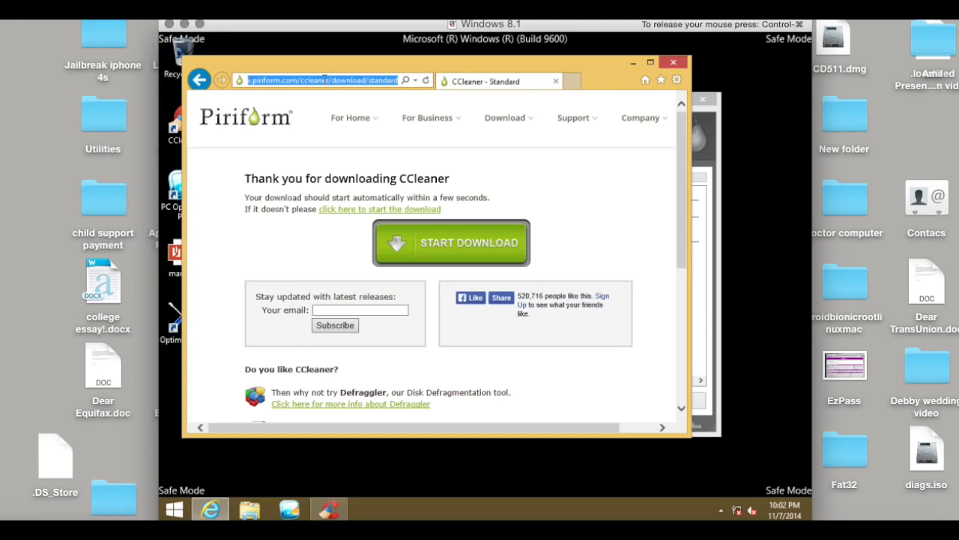
pyautogui.write('google.com')
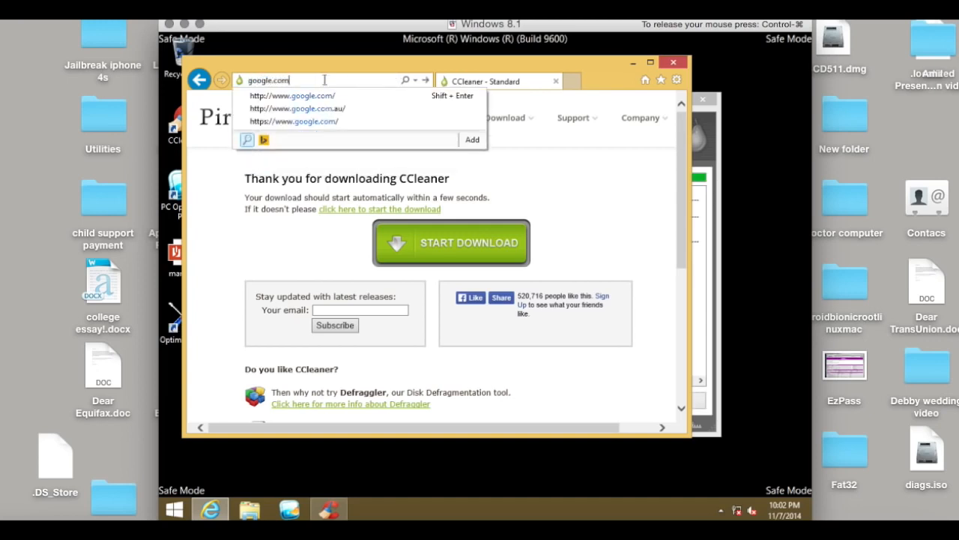
pyautogui.press('Return')
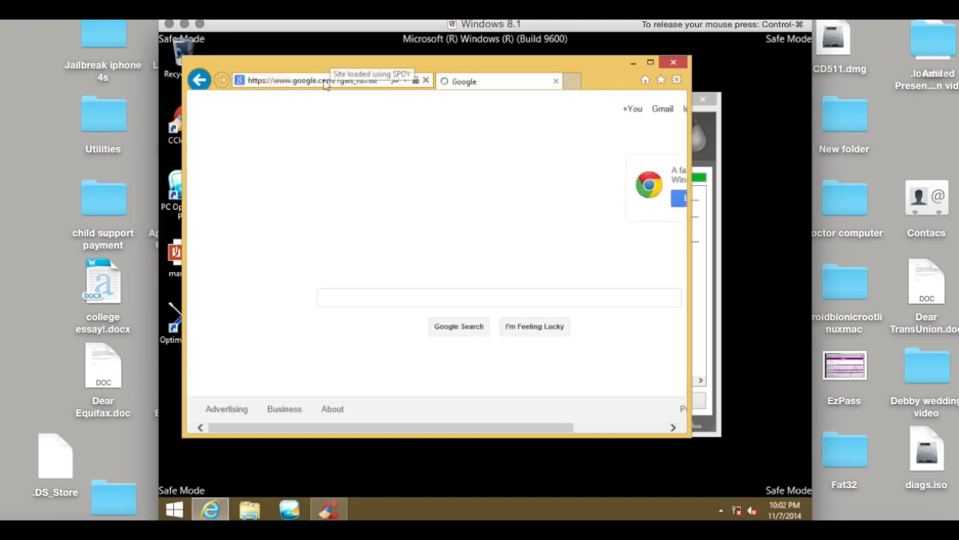
pyautogui.write('m')
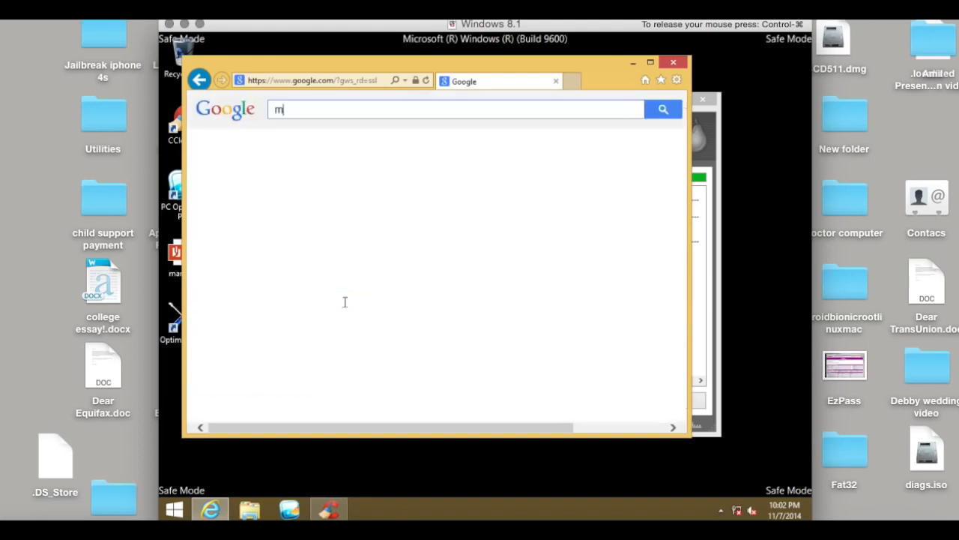
pyautogui.write('alwarebytes')
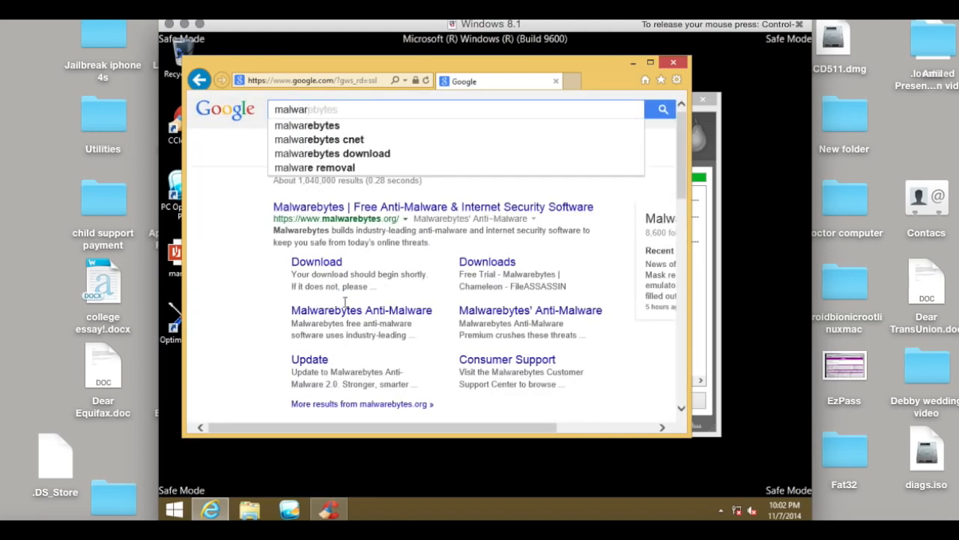
pyautogui.press('Return')
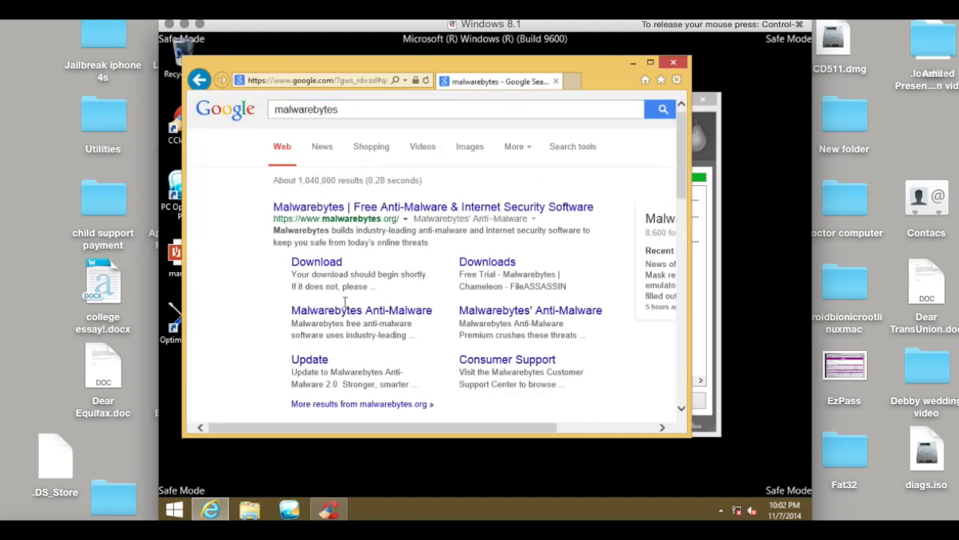
# Download Malwarebytes Anti-Malware from the malwarebytes.org search result and run its installer in English
pyautogui.click(325, 268)
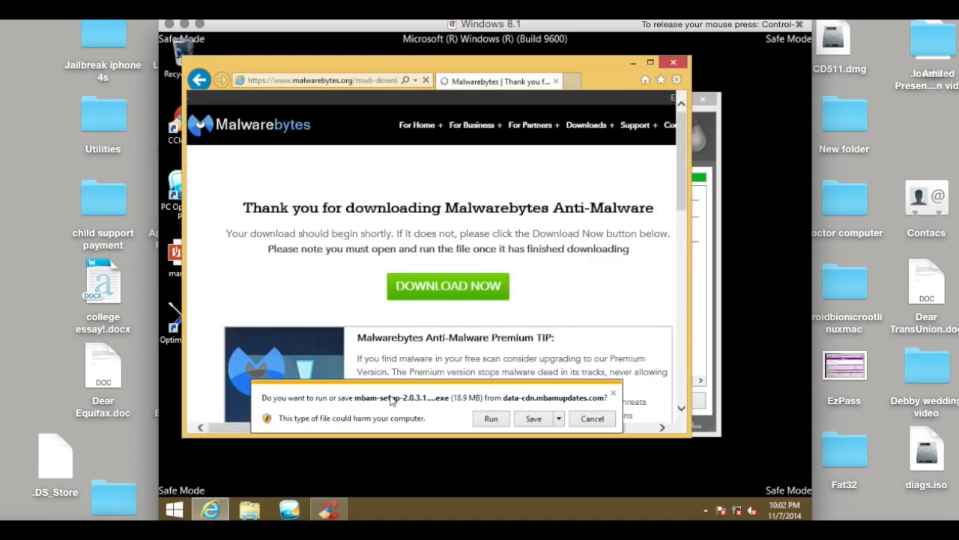
pyautogui.click(489, 420)
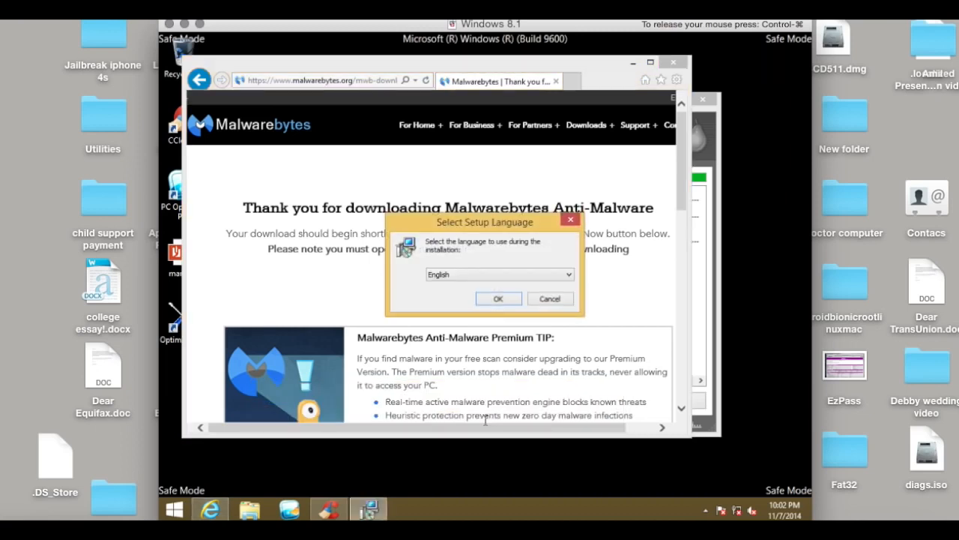
pyautogui.click(490, 299)
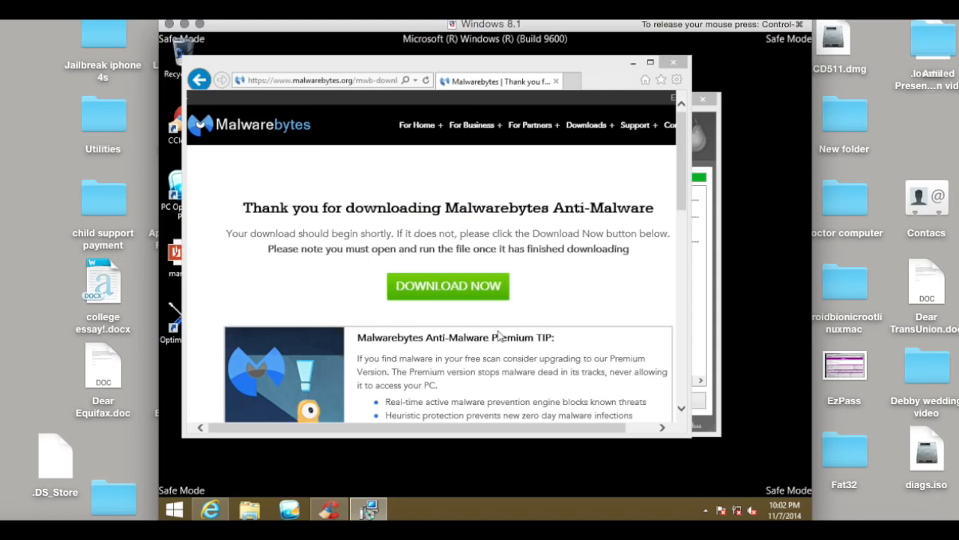
# Accept the Malwarebytes license agreement and install it to the default folder with a desktop icon
pyautogui.click(551, 374)
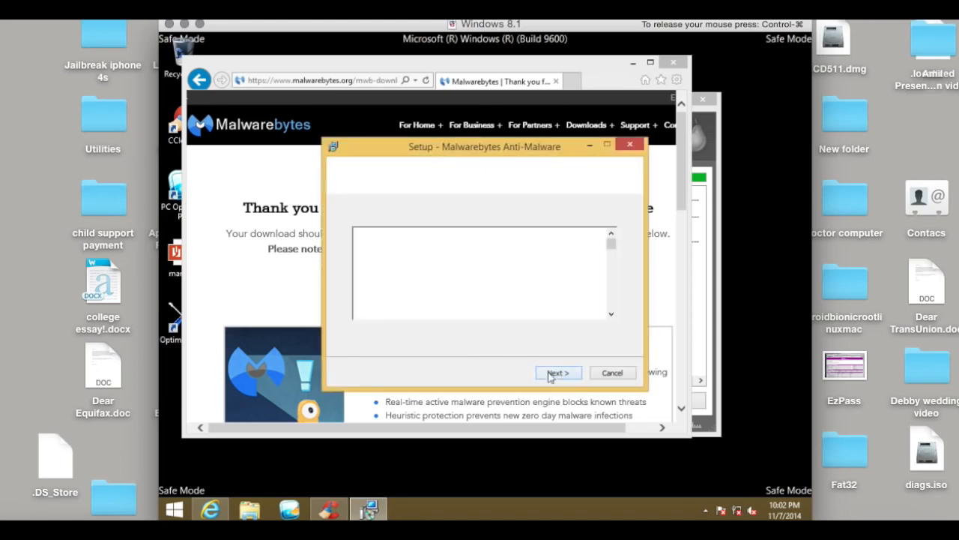
pyautogui.click(396, 333)
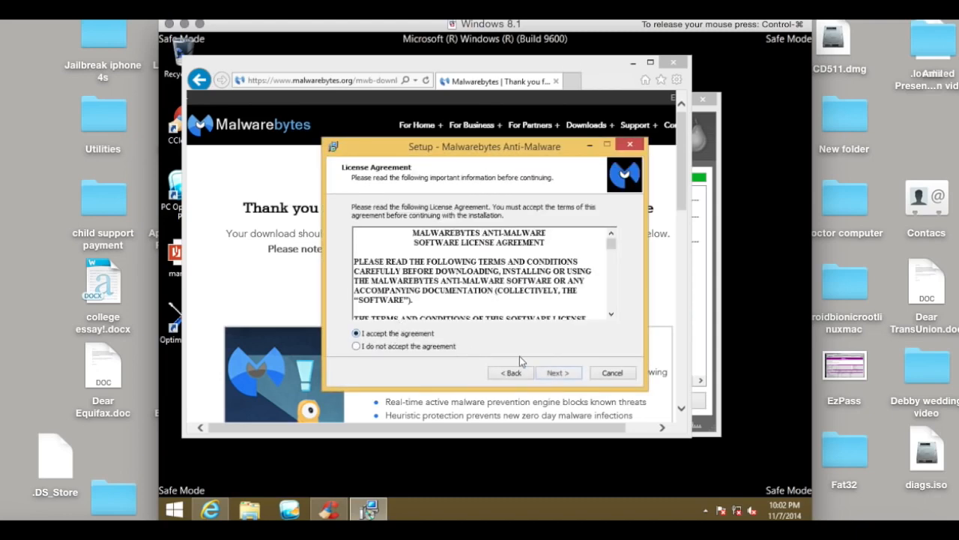
pyautogui.click(554, 373)
pyautogui.click(553, 374)
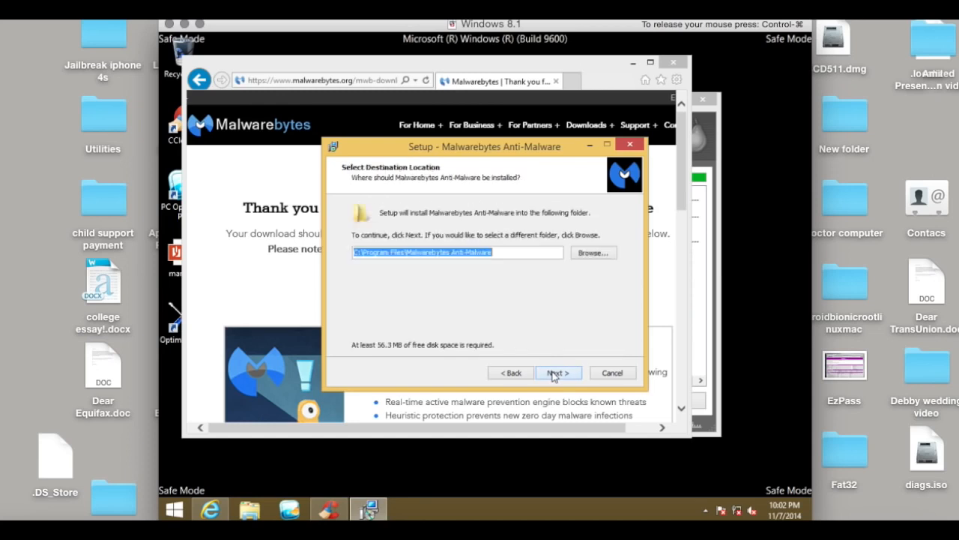
pyautogui.click(553, 373)
pyautogui.click(553, 374)
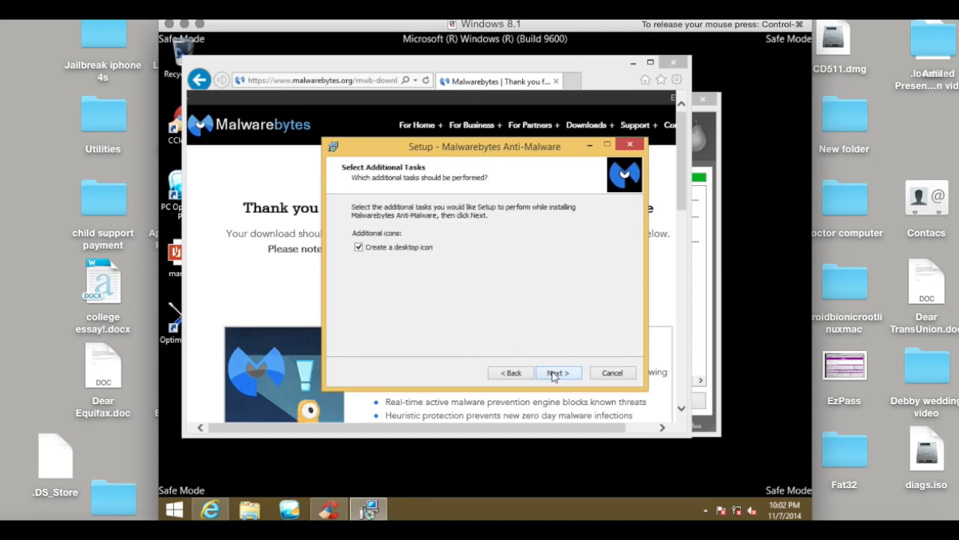
pyautogui.click(554, 373)
pyautogui.click(555, 375)
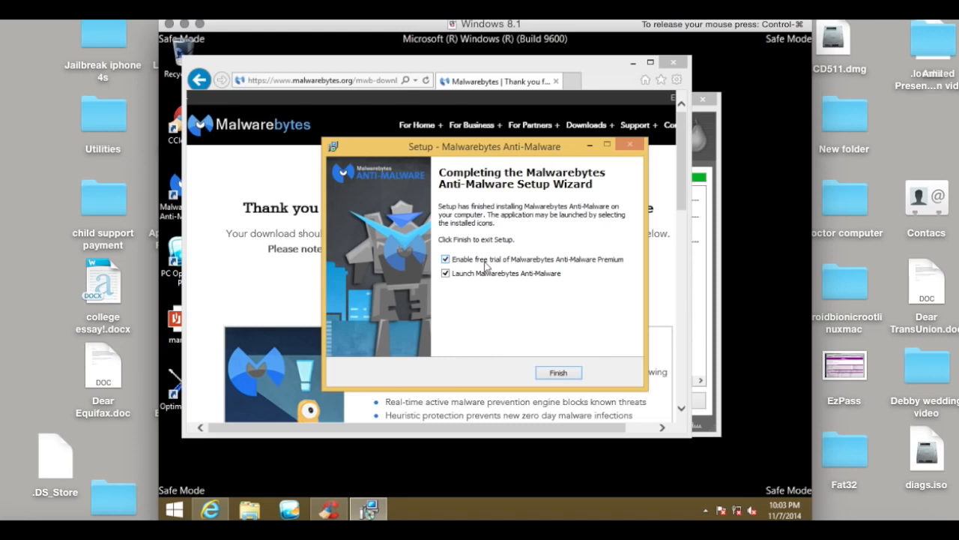
# Finish setup without the Premium free trial, launch Malwarebytes Anti-Malware, and start a Threat Scan
pyautogui.click(445, 259)
pyautogui.click(556, 373)
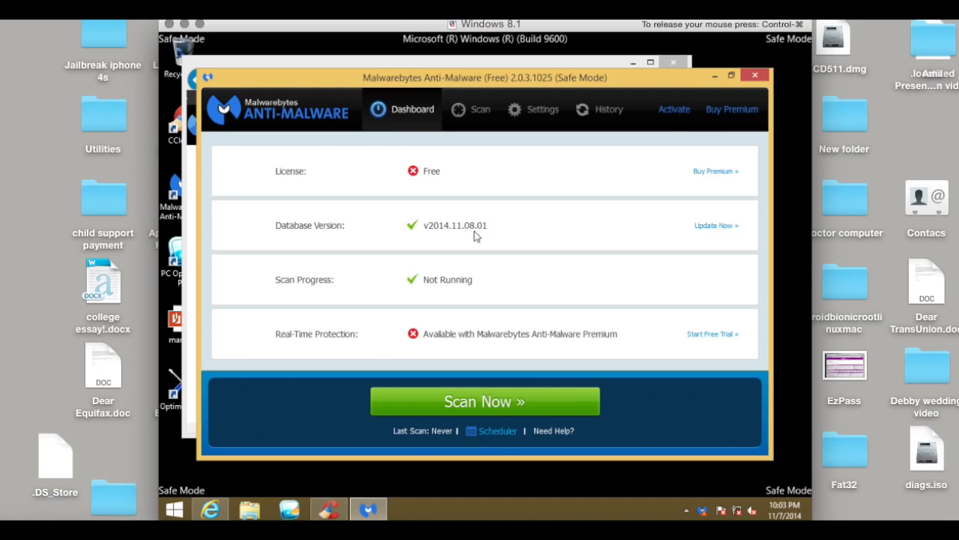
pyautogui.click(472, 120)
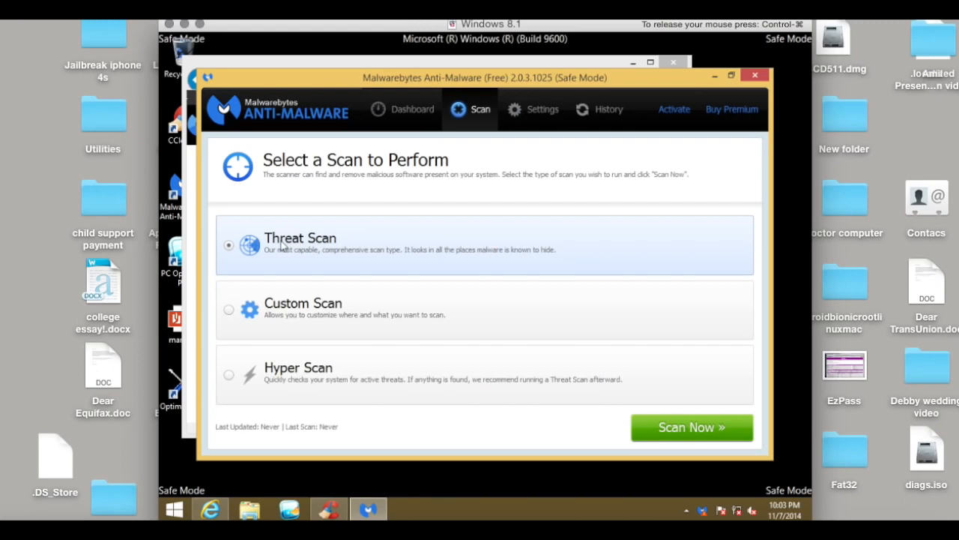
pyautogui.click(664, 430)
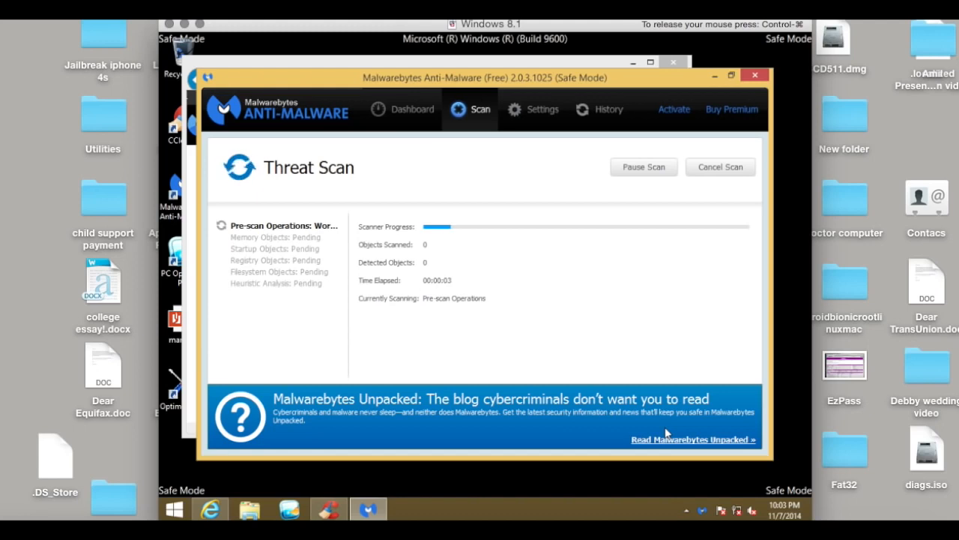
# Switch to CCleaner, scan the registry for issues, fix all selected issues without a registry backup, and close CCleaner
pyautogui.click(326, 510)
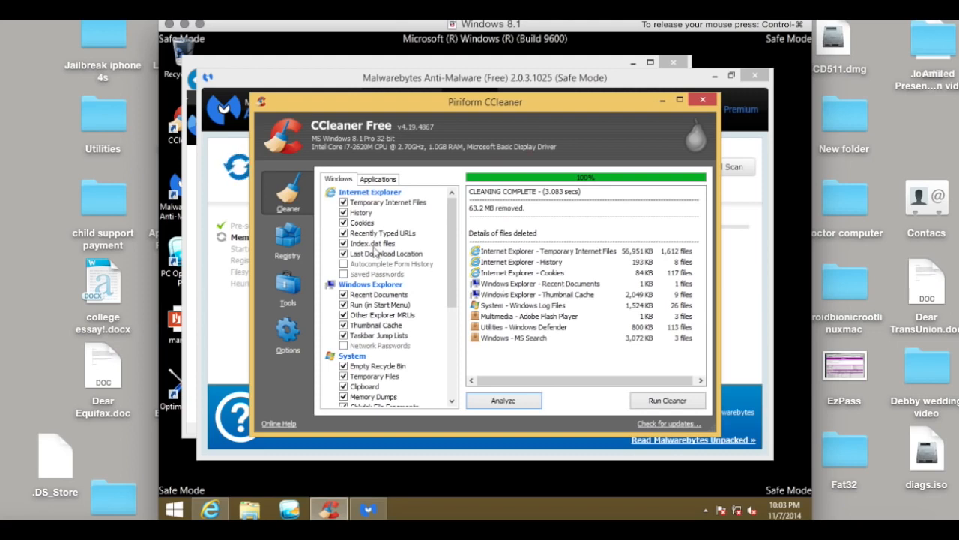
pyautogui.click(299, 239)
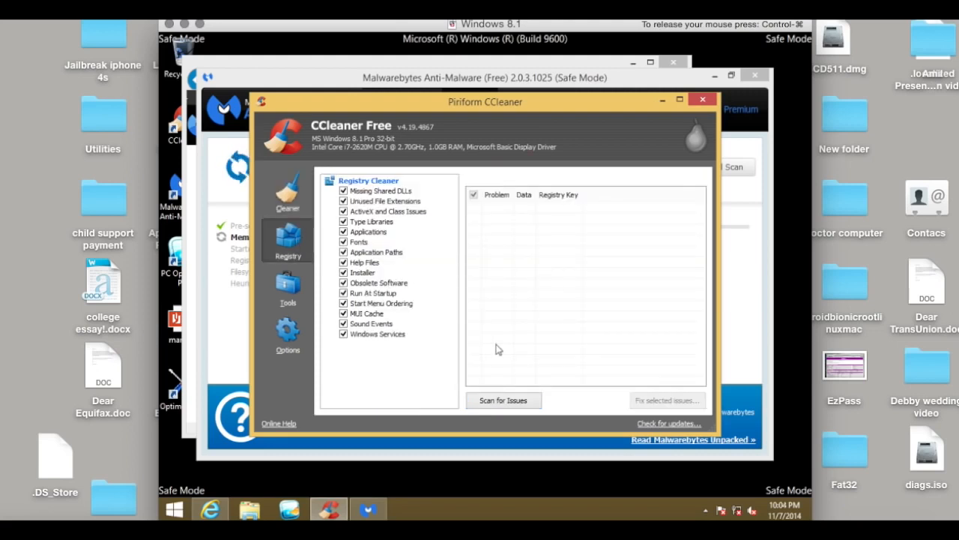
pyautogui.click(499, 405)
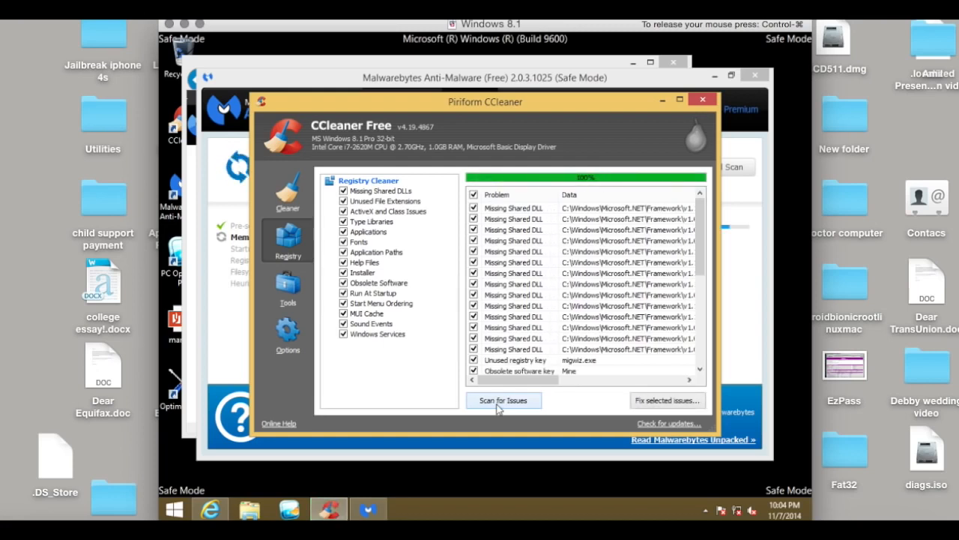
pyautogui.click(698, 407)
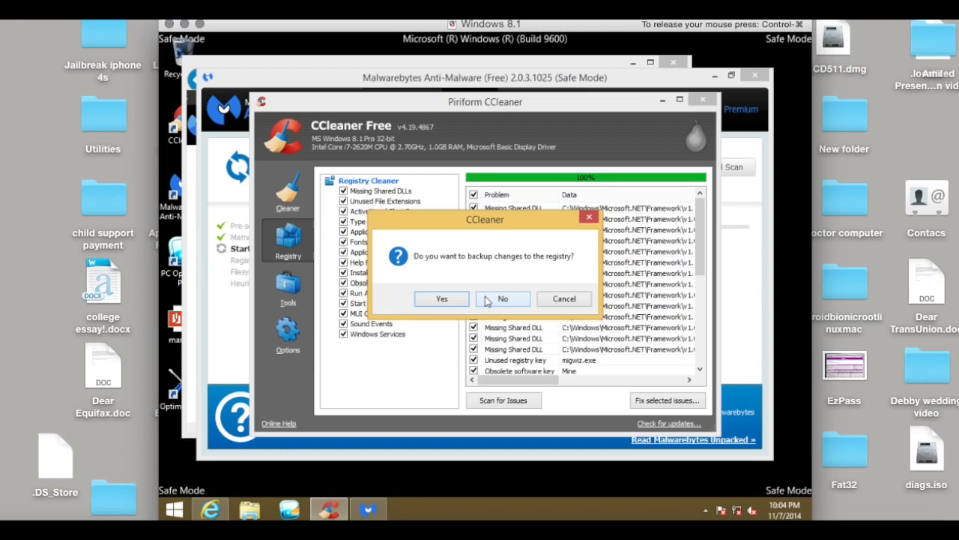
pyautogui.click(486, 299)
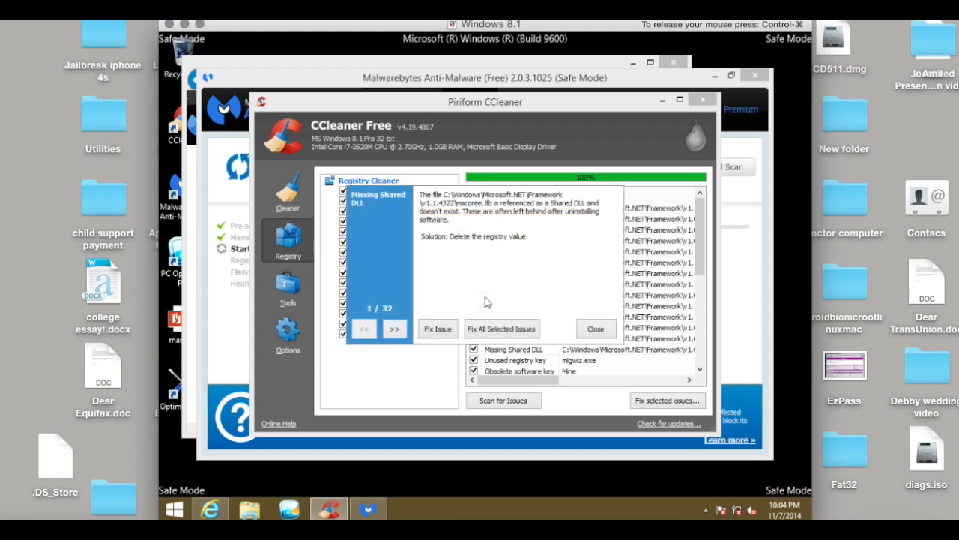
pyautogui.click(491, 330)
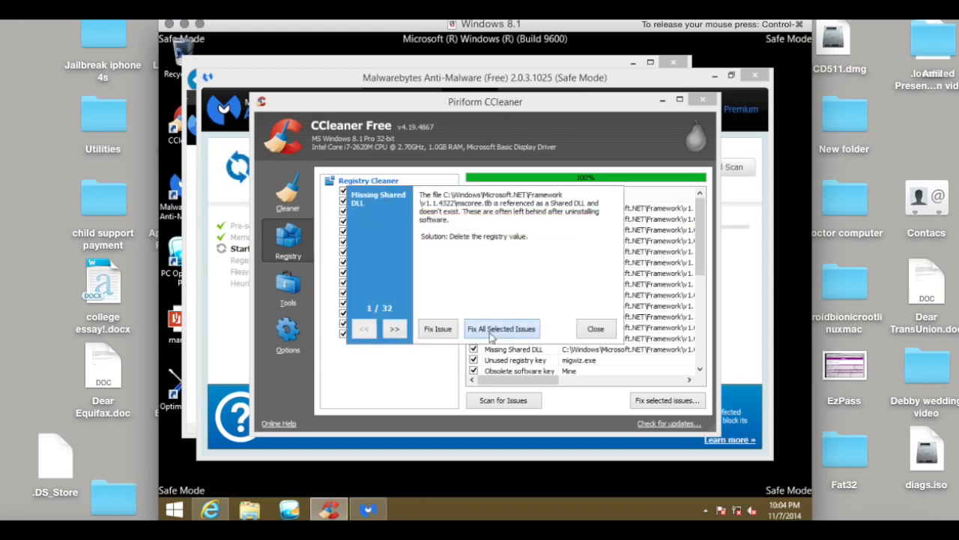
pyautogui.click(585, 333)
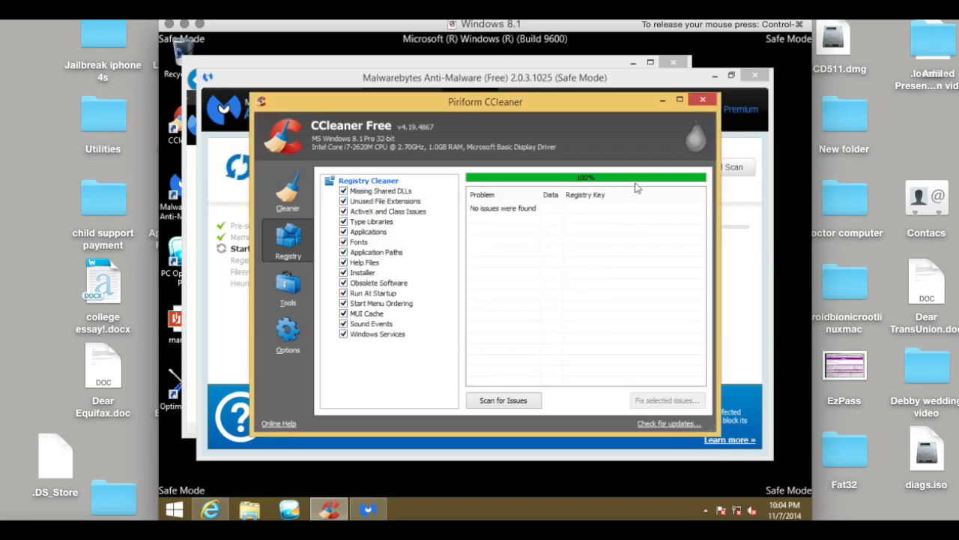
pyautogui.click(705, 102)
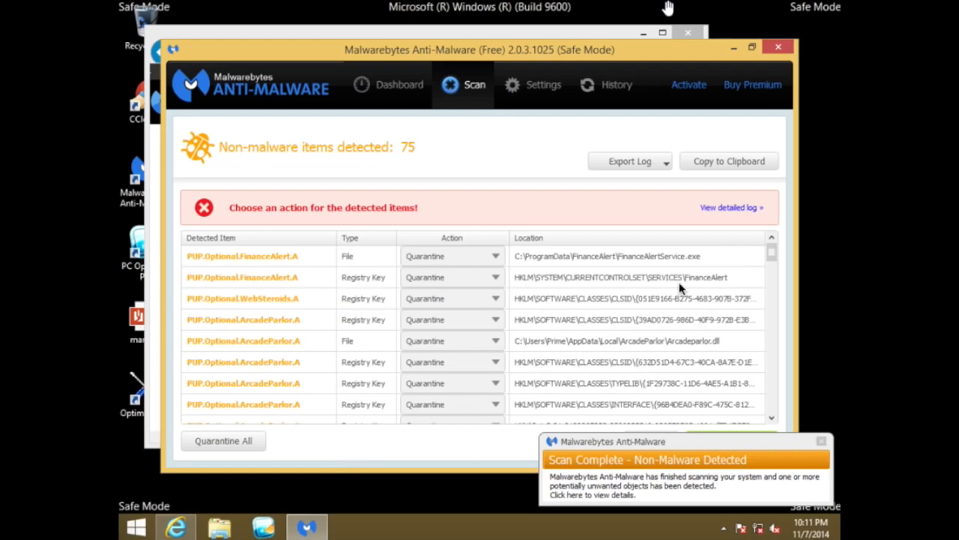
# Review the items detected by Malwarebytes, quarantine them all, and decline the immediate computer restart
pyautogui.click(479, 276)
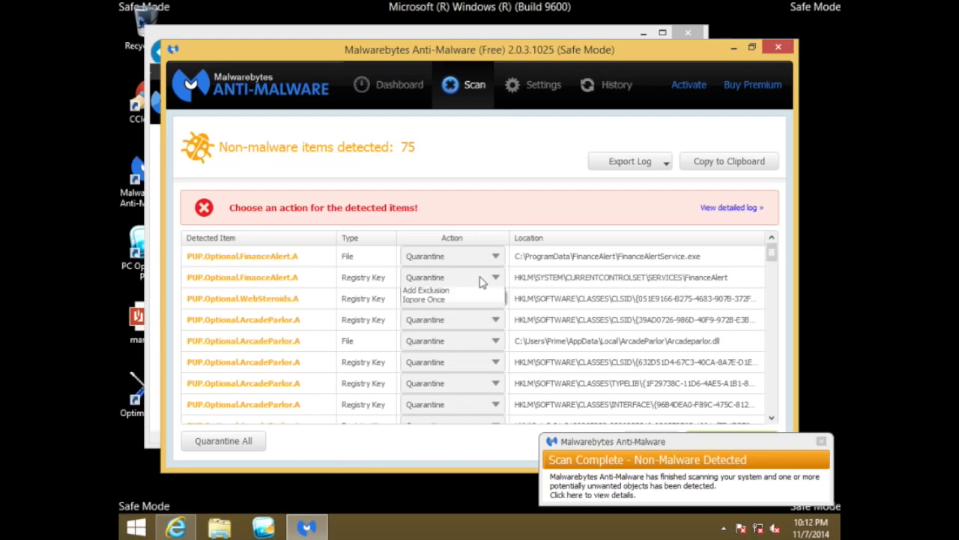
pyautogui.click(482, 280)
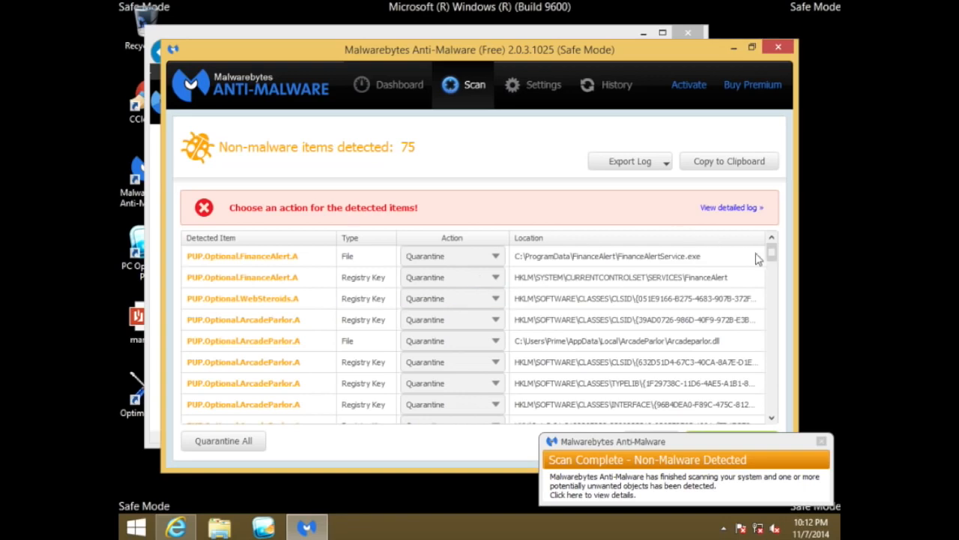
pyautogui.moveTo(772, 255); pyautogui.dragTo(765, 233)
pyautogui.click(230, 440)
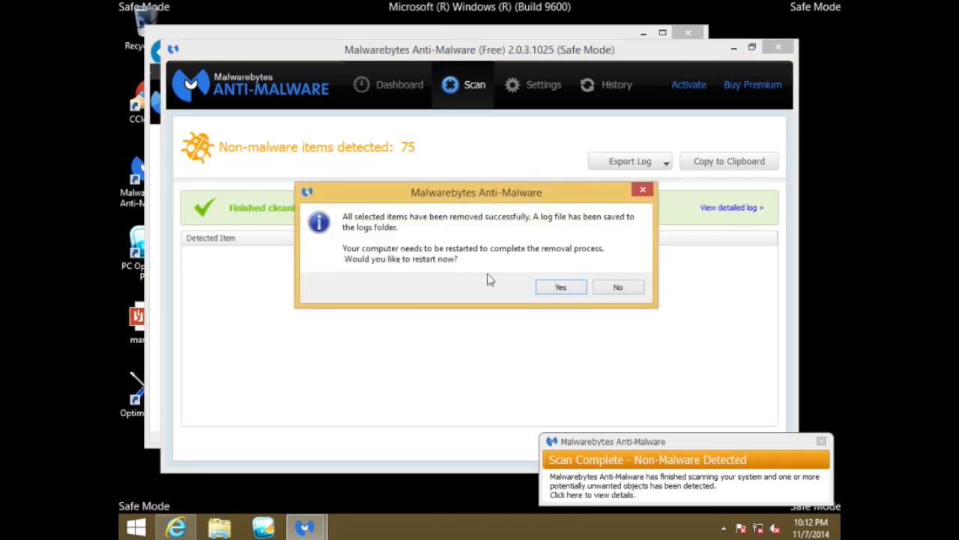
pyautogui.click(619, 289)
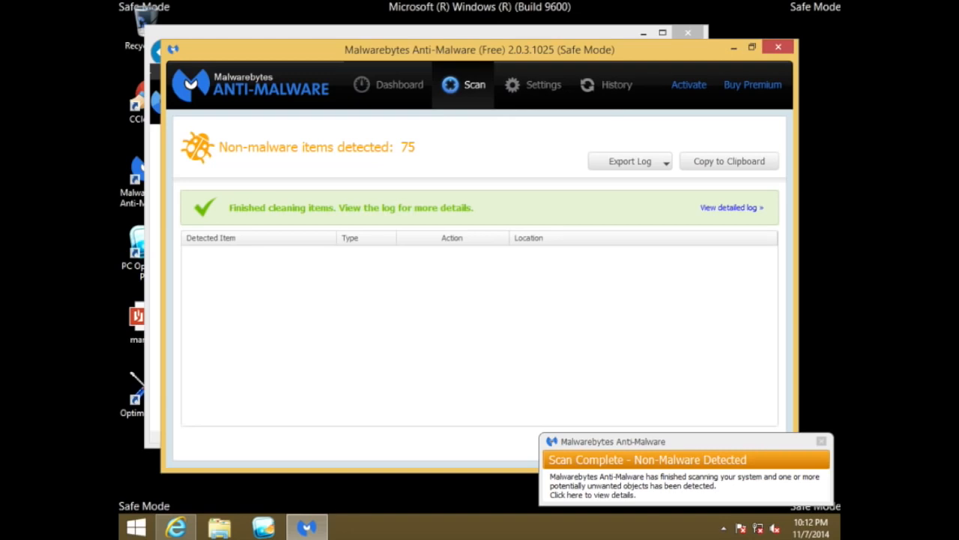
# Permanently delete all quarantined items from the Malwarebytes history and close Malwarebytes Anti-Malware
pyautogui.click(613, 88)
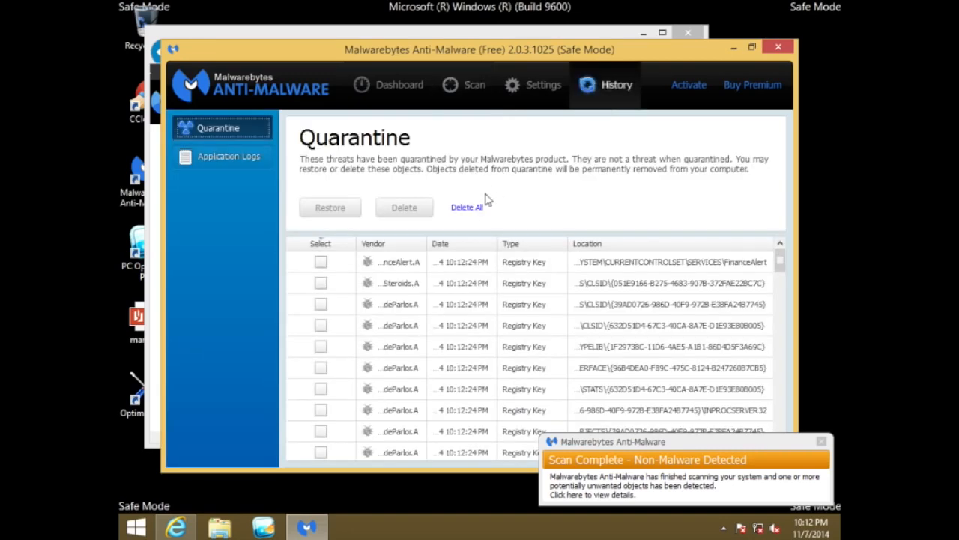
pyautogui.click(469, 210)
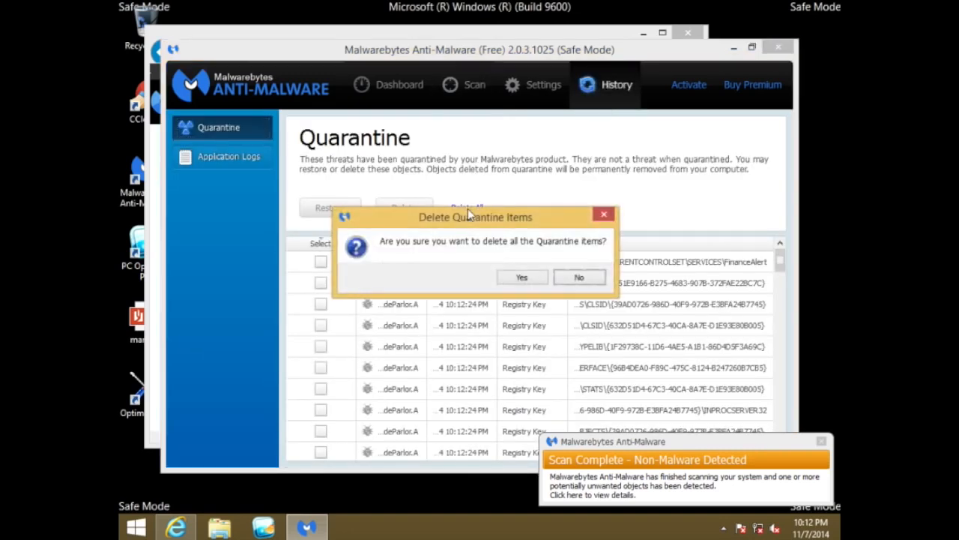
pyautogui.click(522, 277)
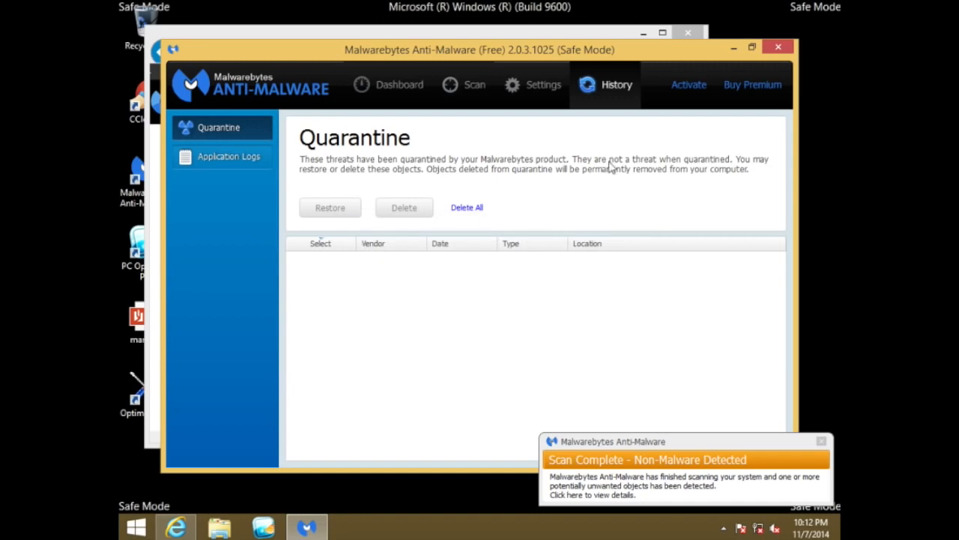
pyautogui.click(776, 49)
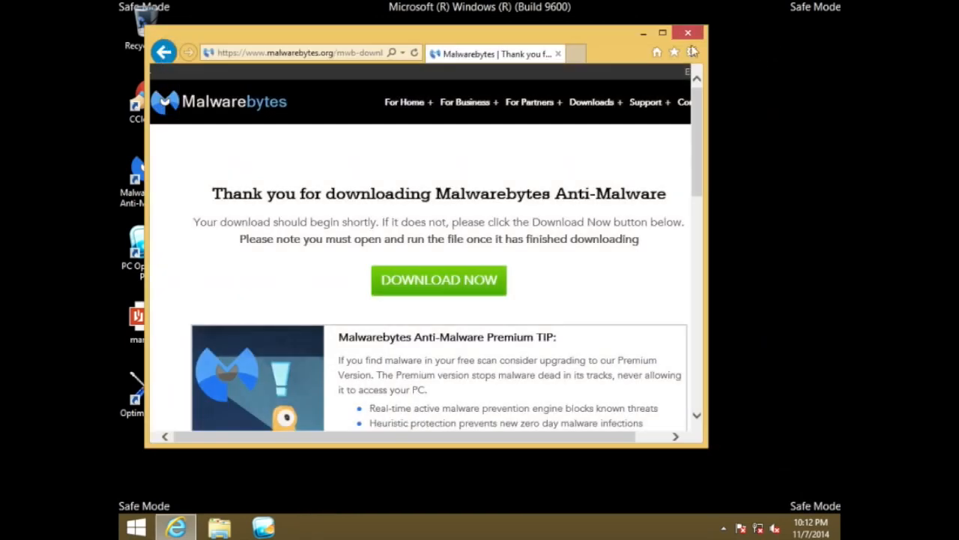
# Widen the Internet Explorer window, go to google.com, and search for "tdsskiller"
pyautogui.moveTo(708, 67); pyautogui.dragTo(802, 66)
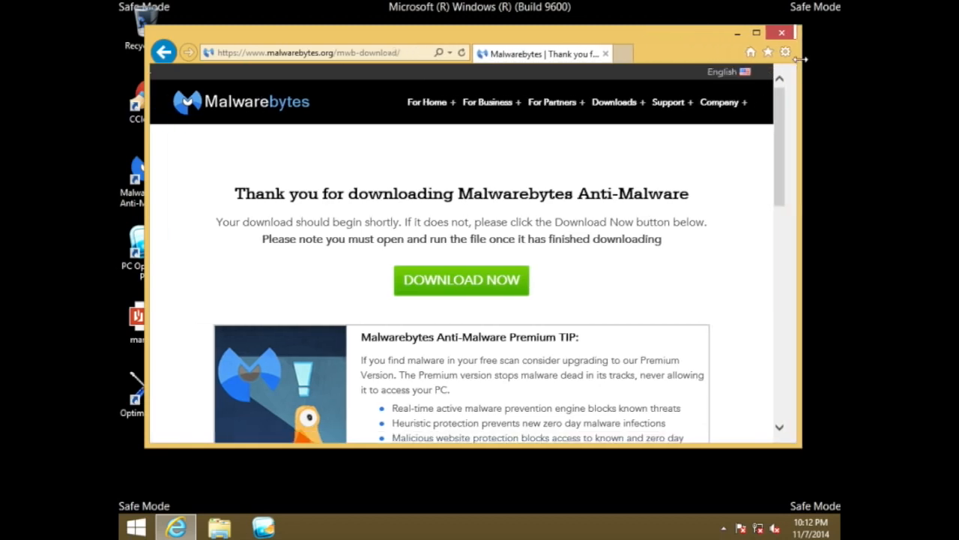
pyautogui.click(372, 53)
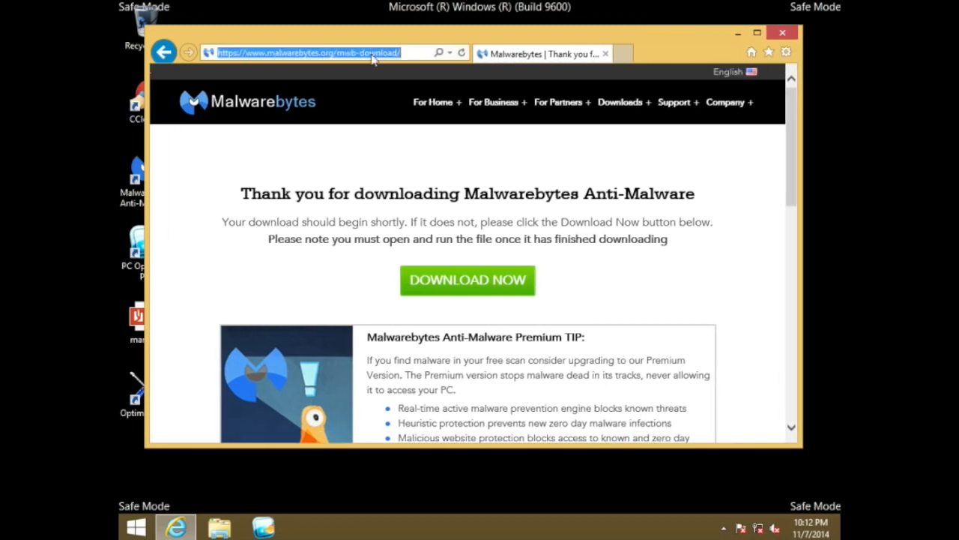
pyautogui.write('google.com/')
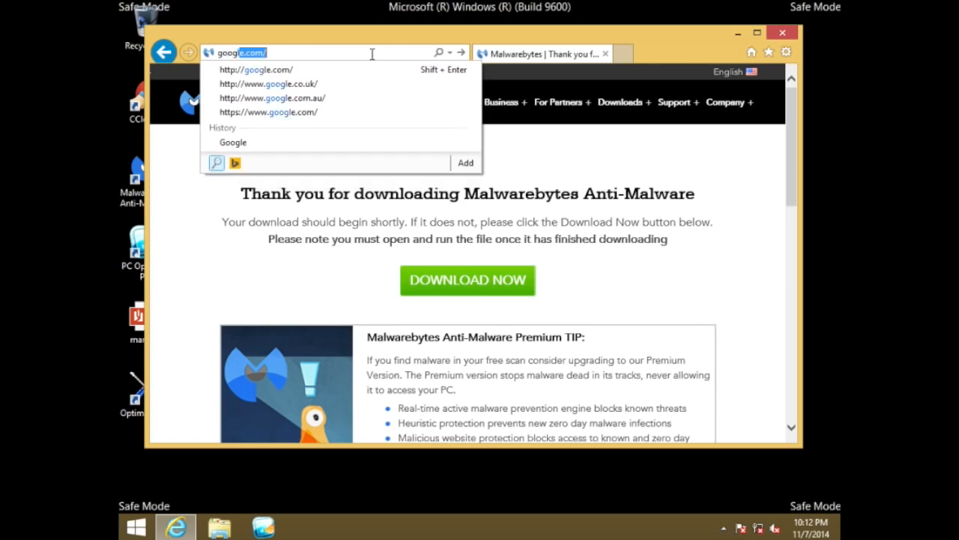
pyautogui.press('Return')
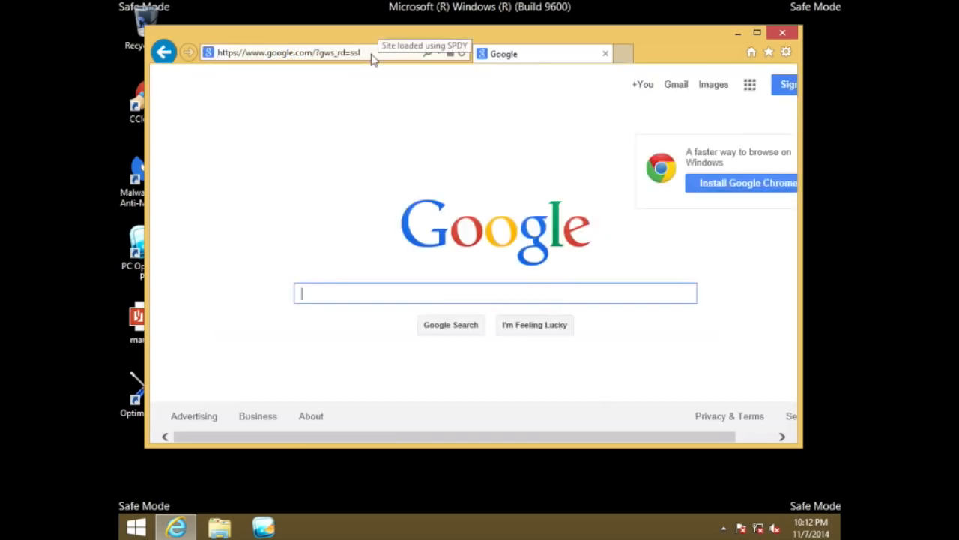
pyautogui.write('td')
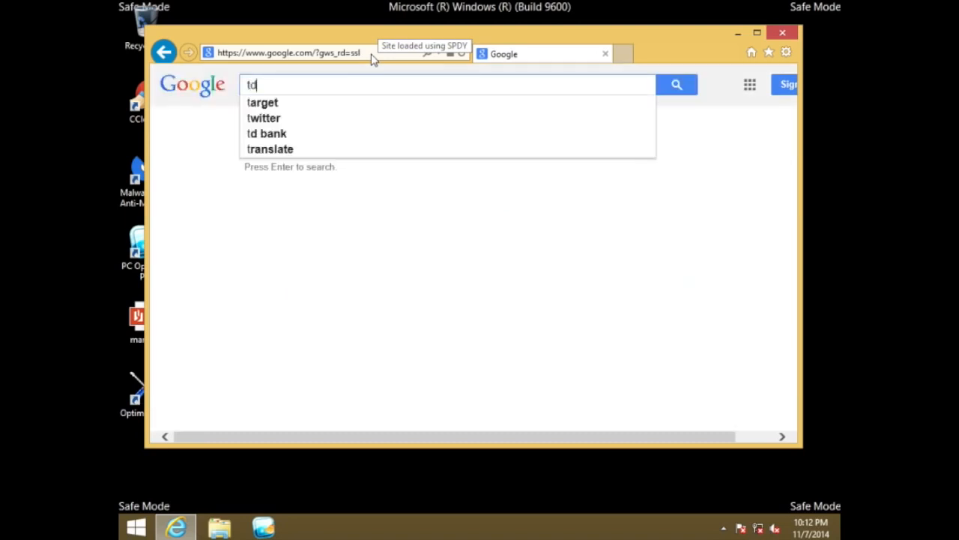
pyautogui.write('sskiller')
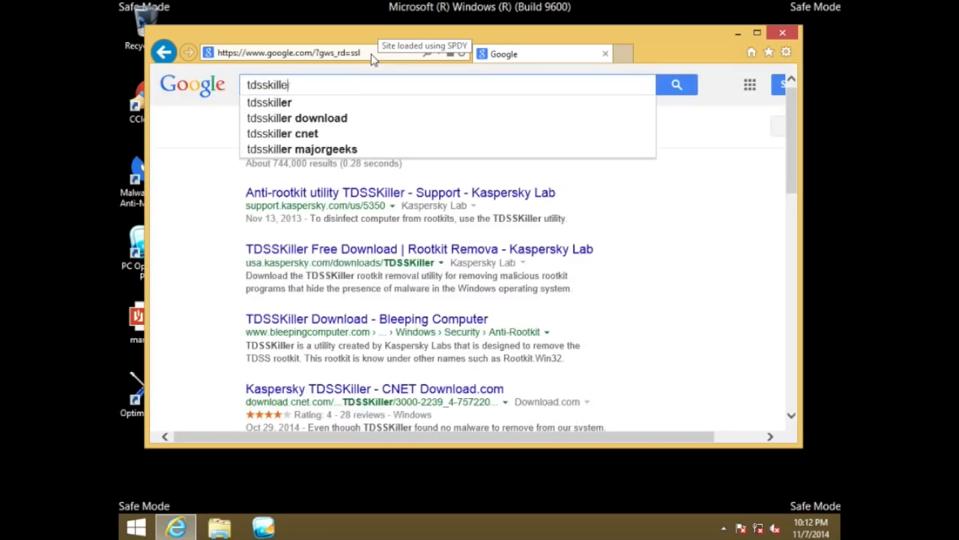
# Open the Bleeping Computer TDSSKiller download page, then download and run the EXE version, tdsskiller.exe
pyautogui.click(328, 319)
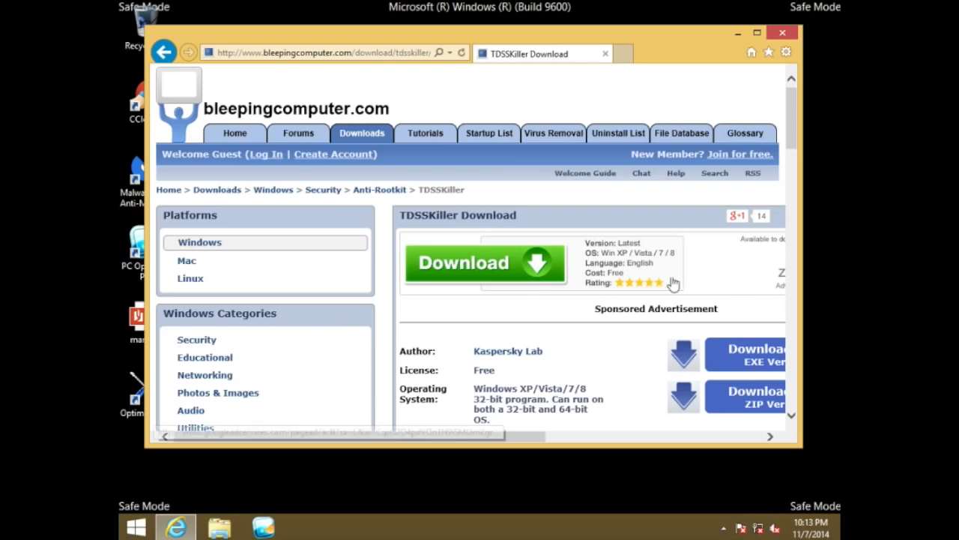
pyautogui.click(681, 356)
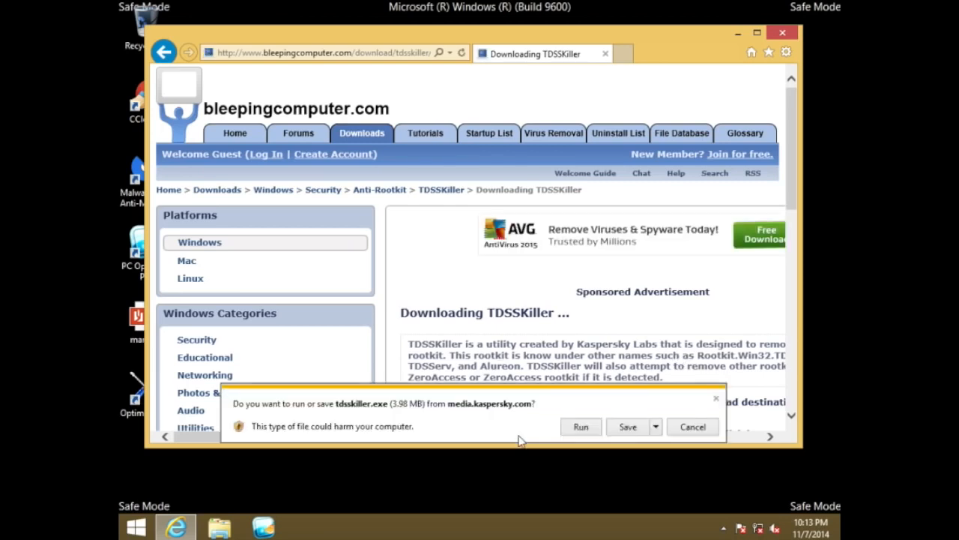
pyautogui.click(578, 425)
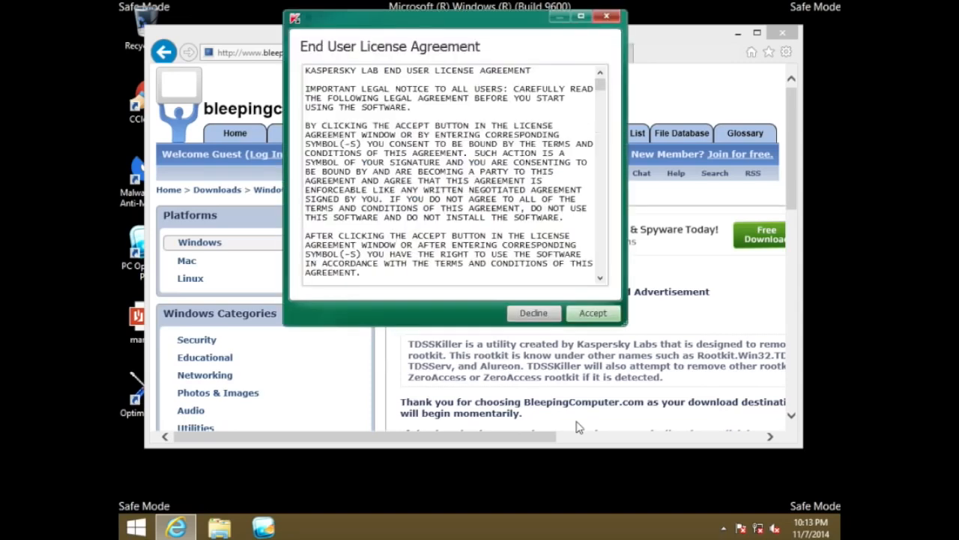
# Accept the TDSSKiller license agreement and KSN statement, run a rootkit scan with the default parameters, and close the utility
pyautogui.click(588, 320)
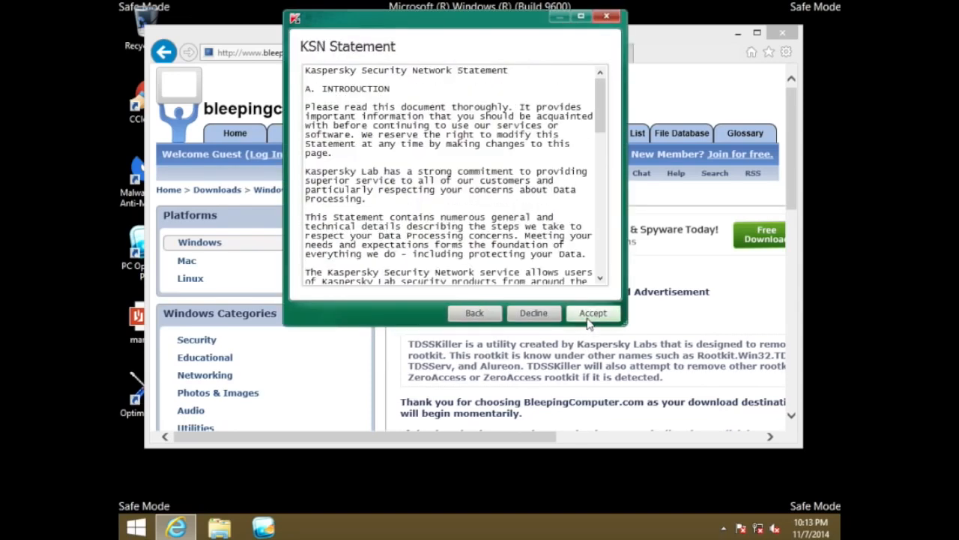
pyautogui.click(588, 314)
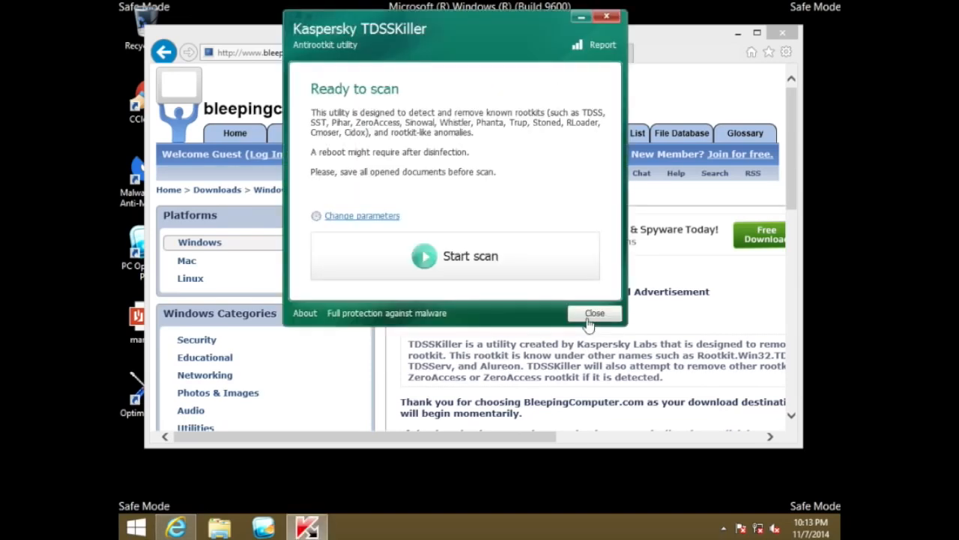
pyautogui.click(502, 262)
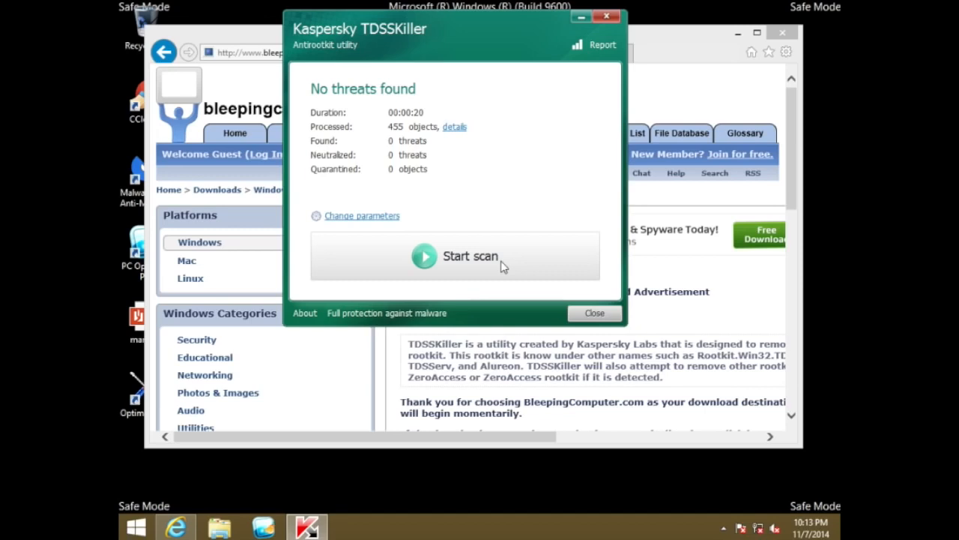
pyautogui.click(592, 314)
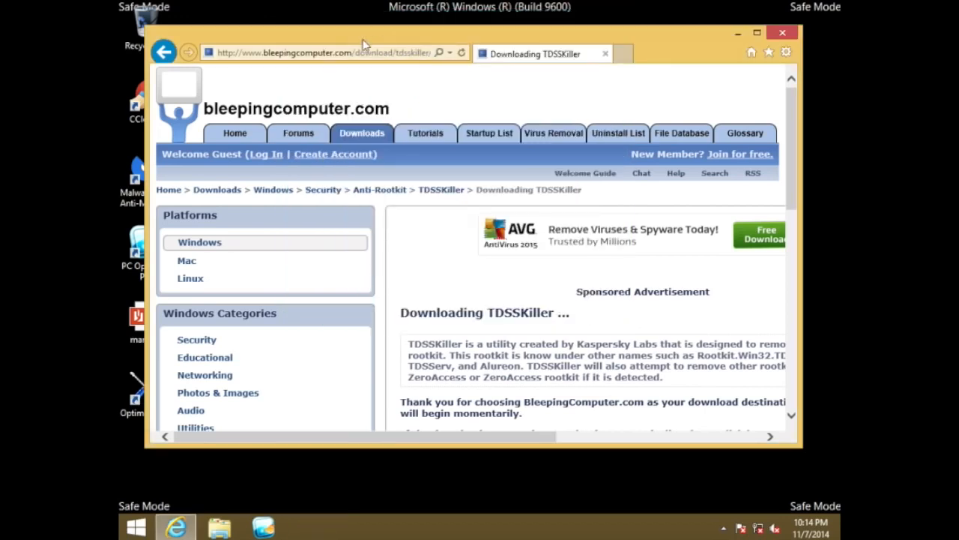
# Return to Google in the browser and search for "kaspersky virus removal tool"
pyautogui.click(349, 54)
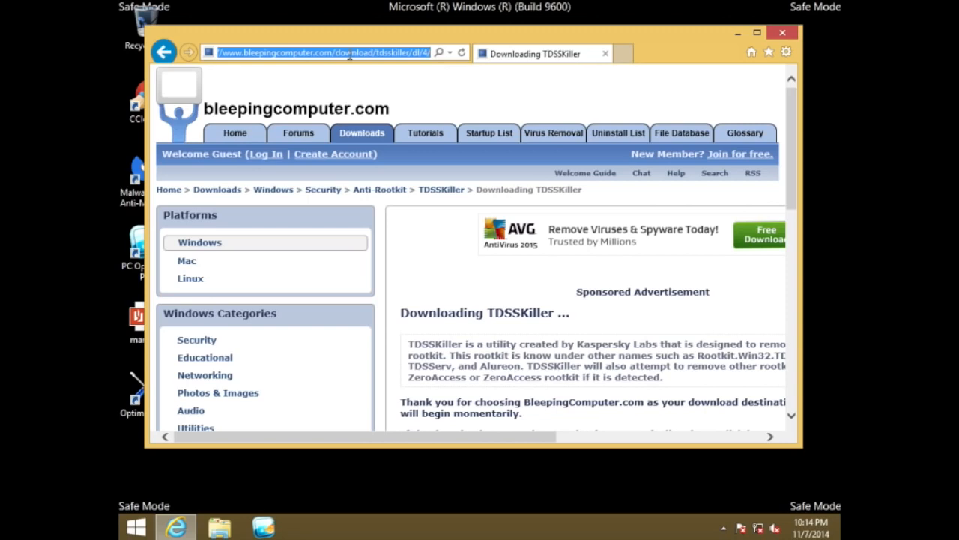
pyautogui.write('google.com/')
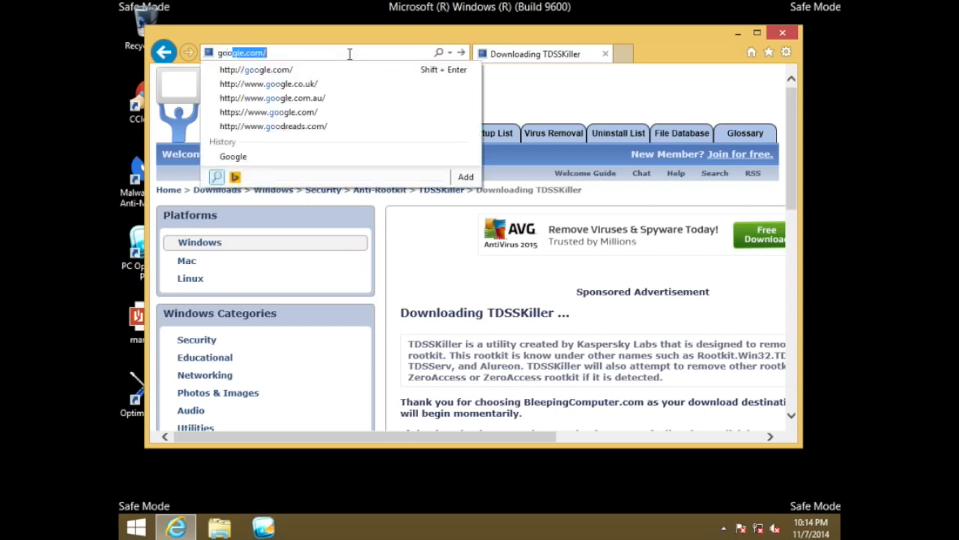
pyautogui.press('Return')
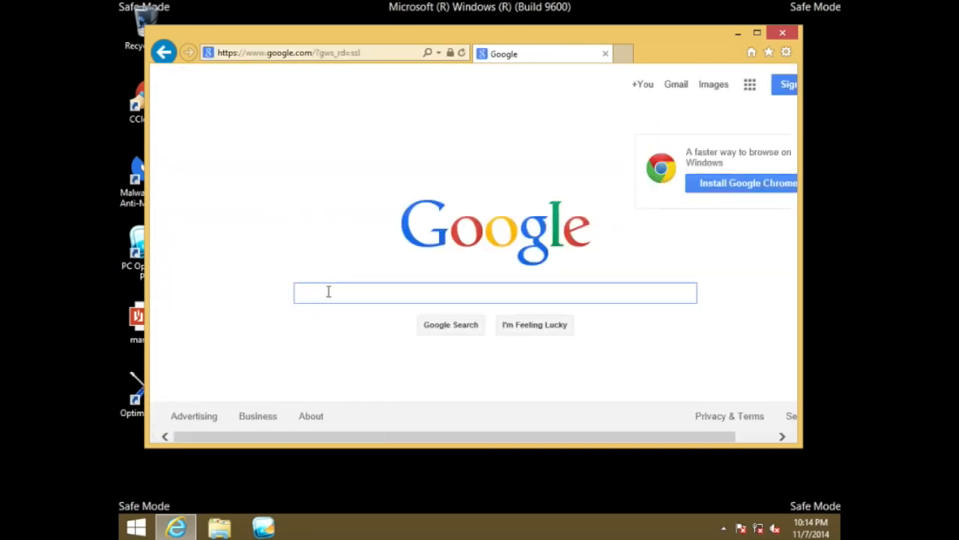
pyautogui.write('kas')
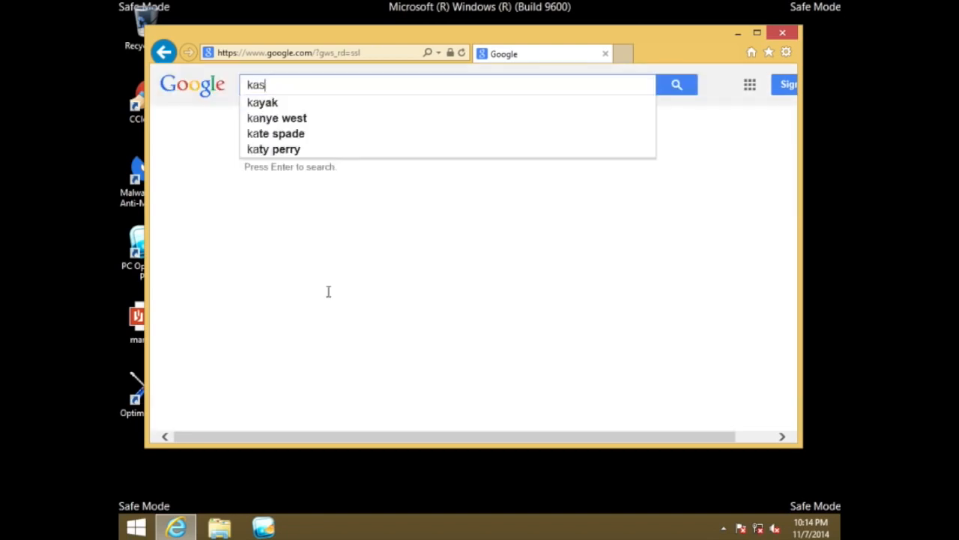
pyautogui.write('persk')
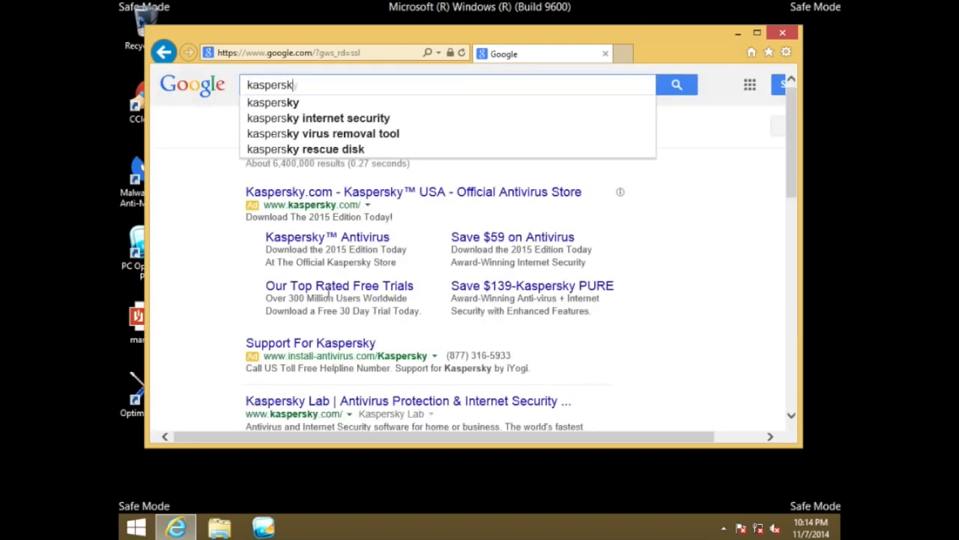
pyautogui.press('Down')
pyautogui.press('Down')
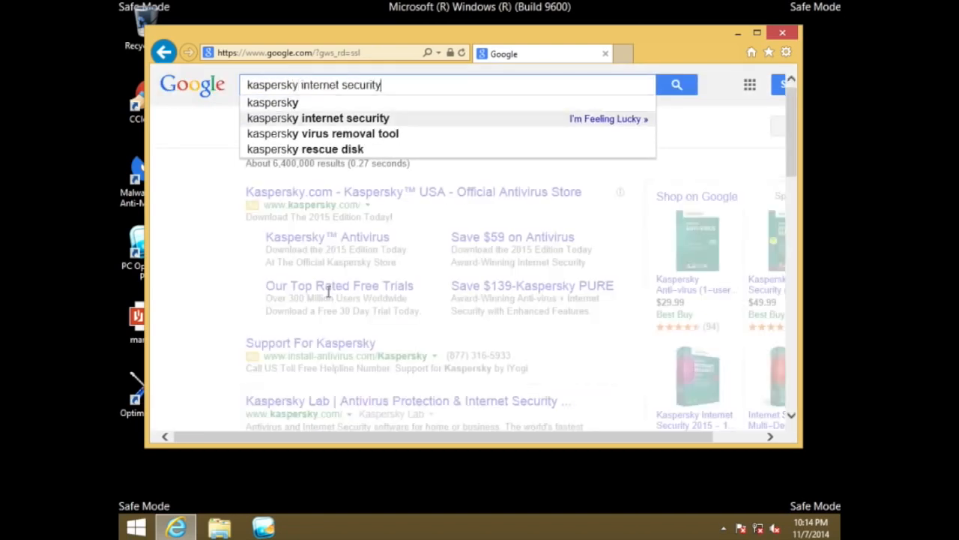
pyautogui.press('Down')
pyautogui.press('Return')
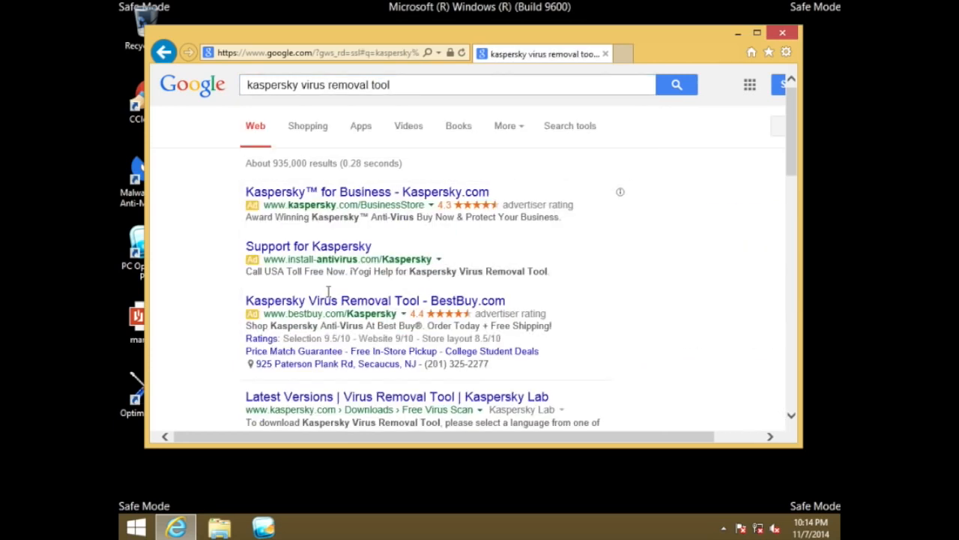
# Open Kaspersky Lab's Virus Removal Tool download page and start downloading the English version 11 setup file with the run option
pyautogui.moveTo(797, 121); pyautogui.dragTo(798, 147)
pyautogui.click(462, 286)
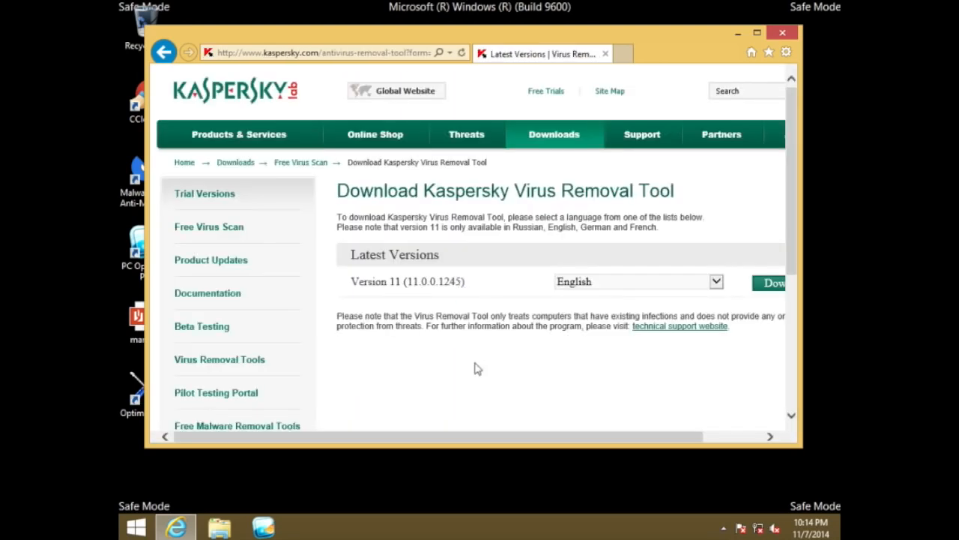
pyautogui.moveTo(454, 437); pyautogui.dragTo(492, 438)
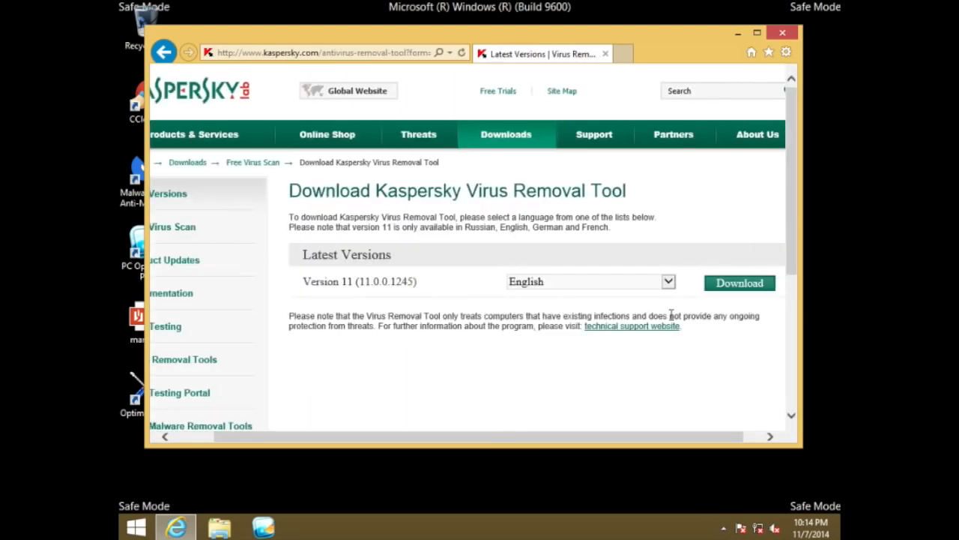
pyautogui.click(737, 288)
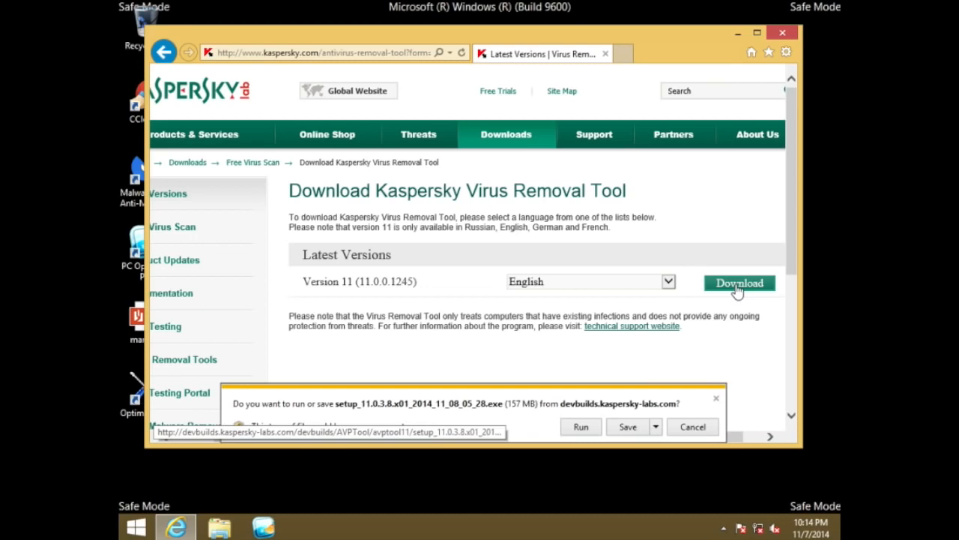
pyautogui.click(580, 429)
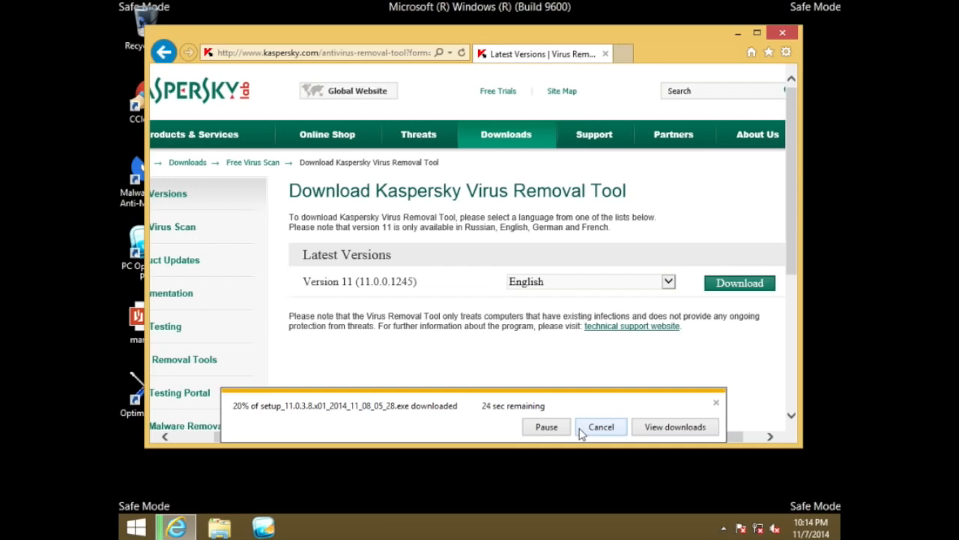
pyautogui.click(724, 529)
pyautogui.click(724, 529)
pyautogui.click(724, 530)
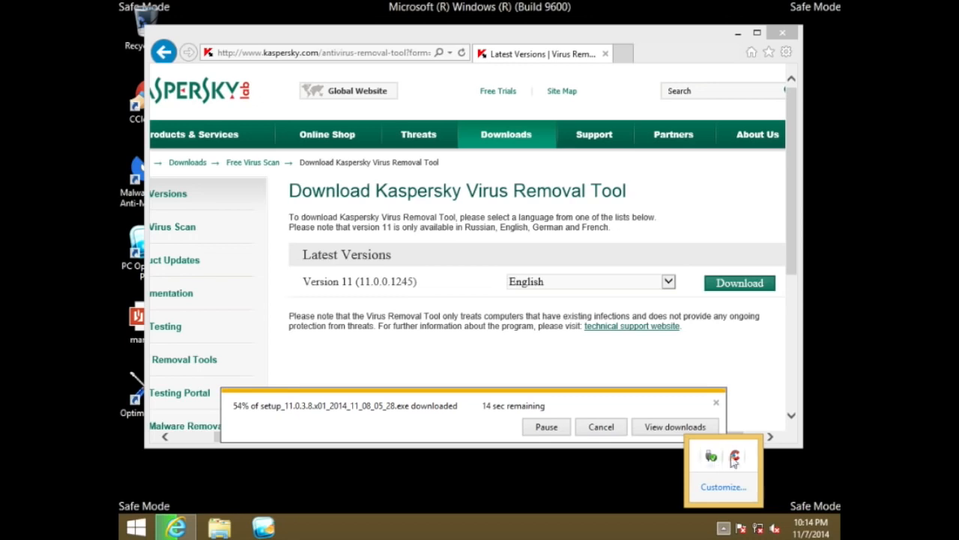
pyautogui.click(723, 528)
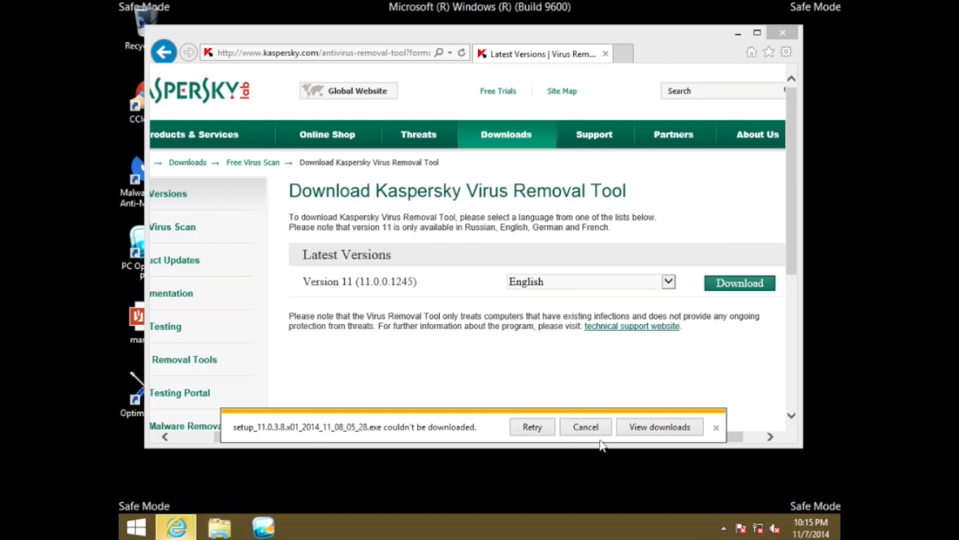
# Retry the failed Kaspersky setup download from the browser's download list, cancel it, and close the list
pyautogui.click(637, 427)
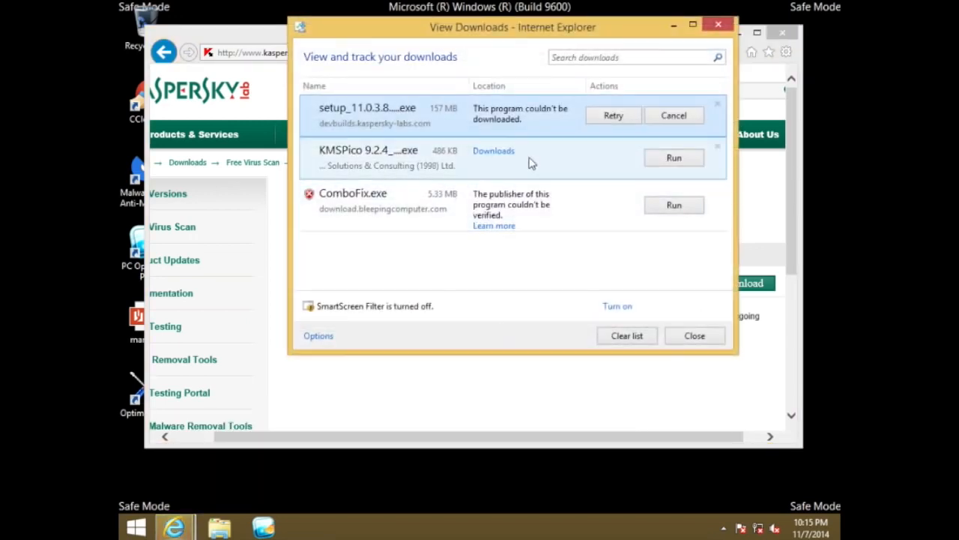
pyautogui.click(611, 123)
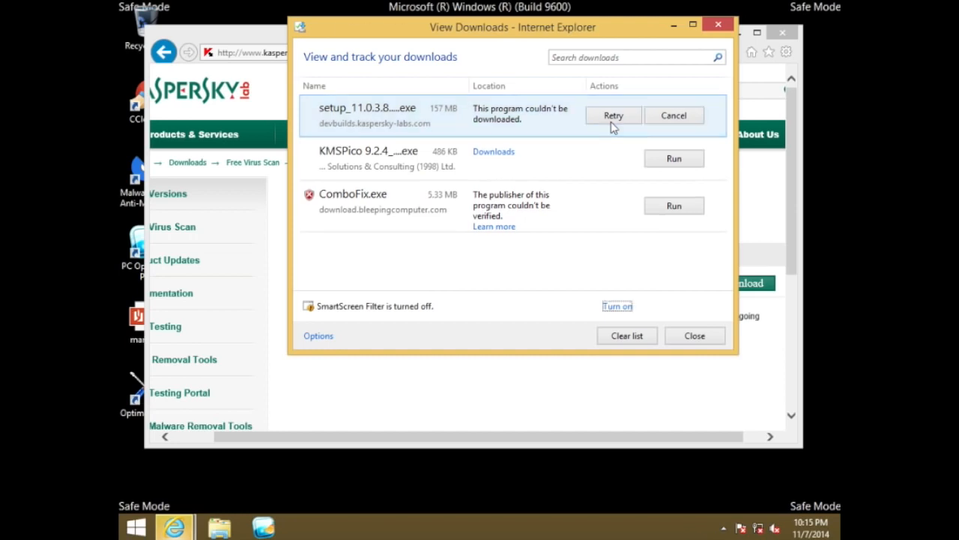
pyautogui.click(651, 123)
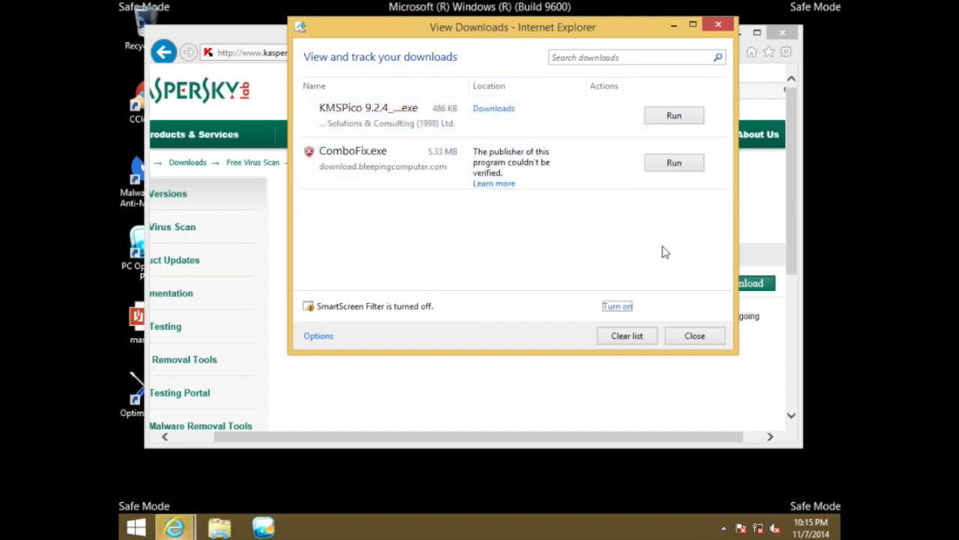
pyautogui.click(684, 332)
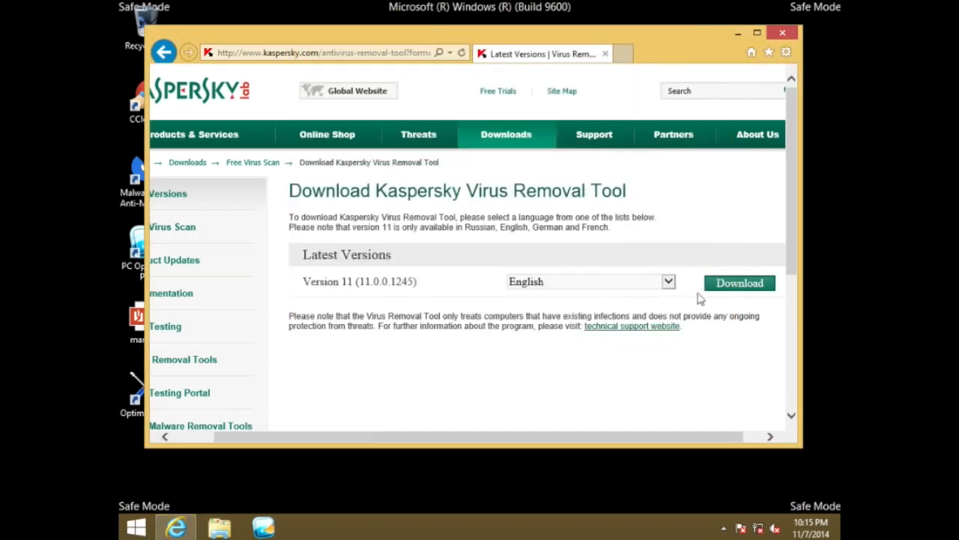
# Download and save the English version 11 Kaspersky Virus Removal Tool setup again, run it, and close the browser
pyautogui.click(735, 291)
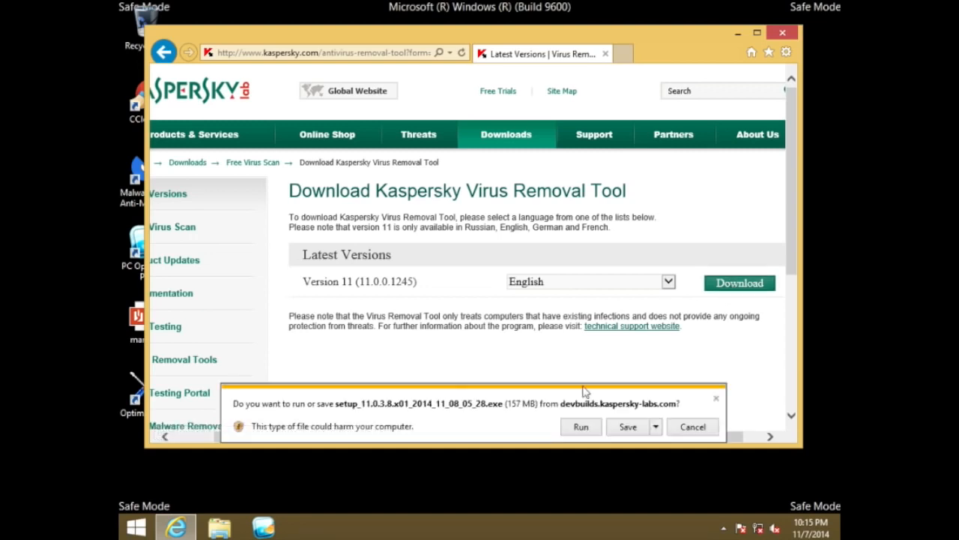
pyautogui.click(623, 432)
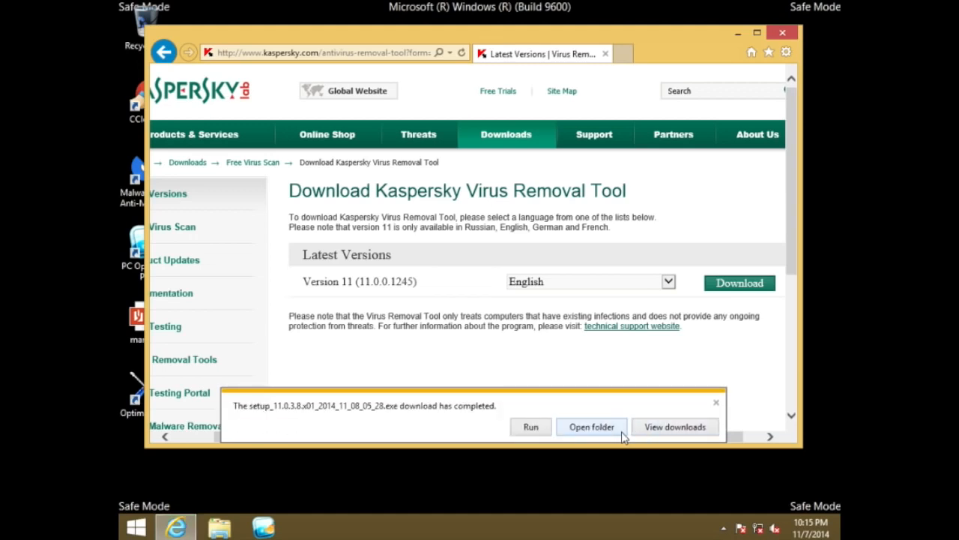
pyautogui.click(530, 427)
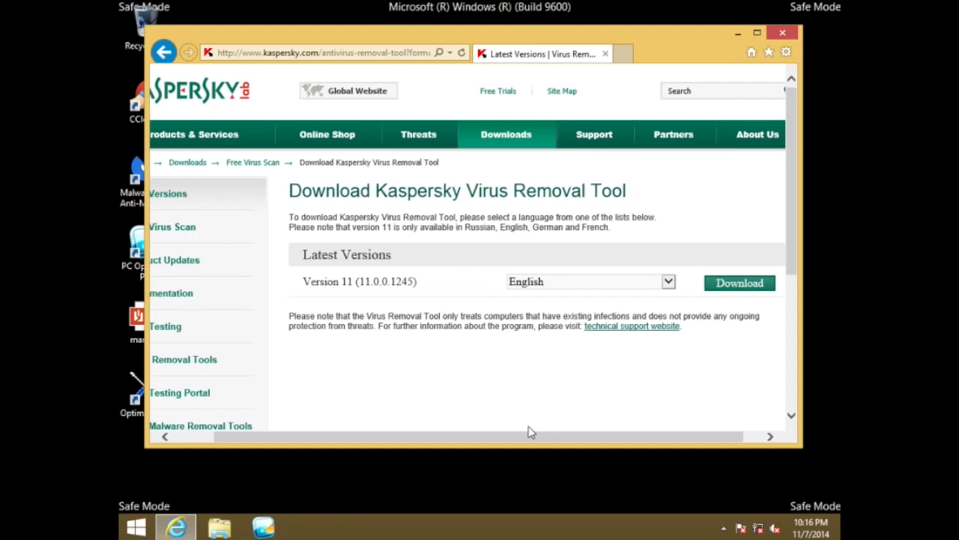
pyautogui.click(778, 35)
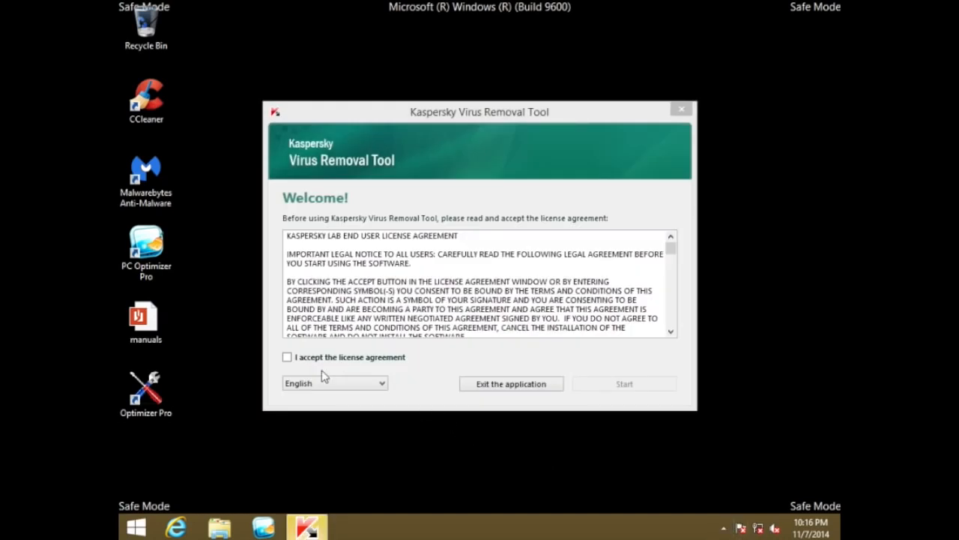
# Accept the Kaspersky license agreement, start the tool, close its promotional web page, run an automatic scan, and exit the tool
pyautogui.click(288, 357)
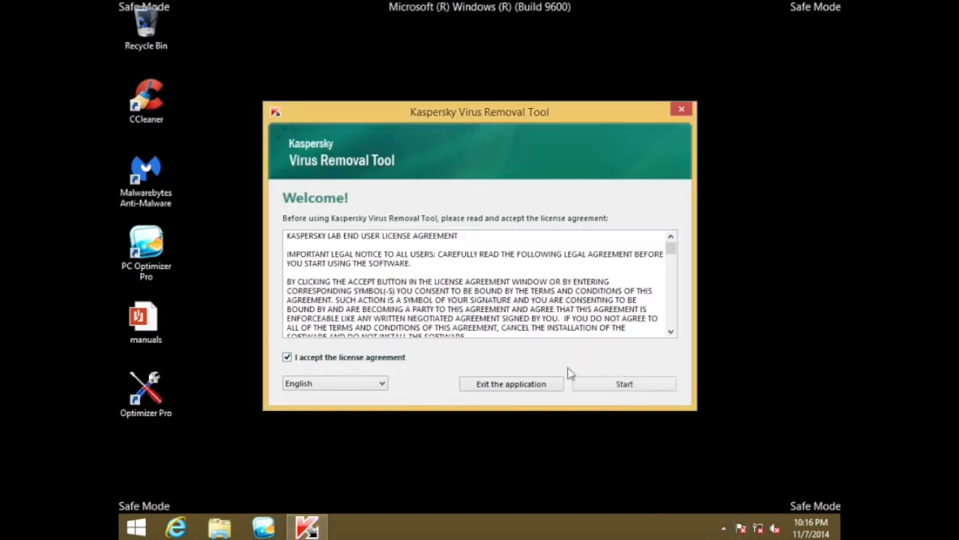
pyautogui.click(611, 384)
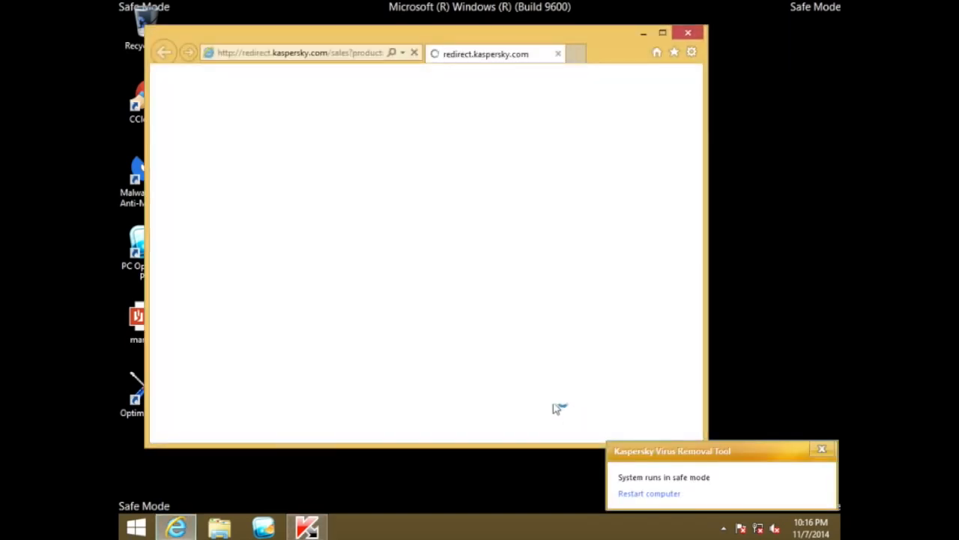
pyautogui.click(687, 33)
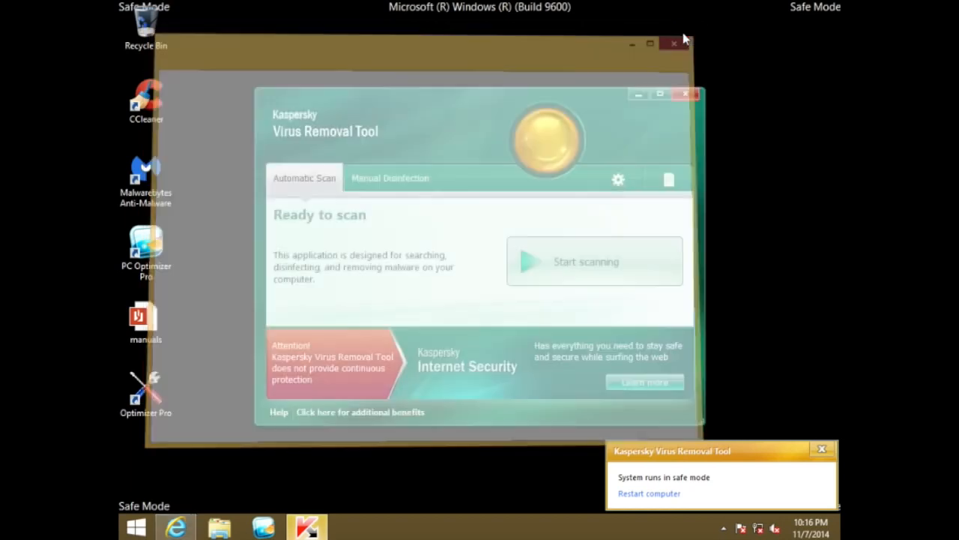
pyautogui.click(553, 264)
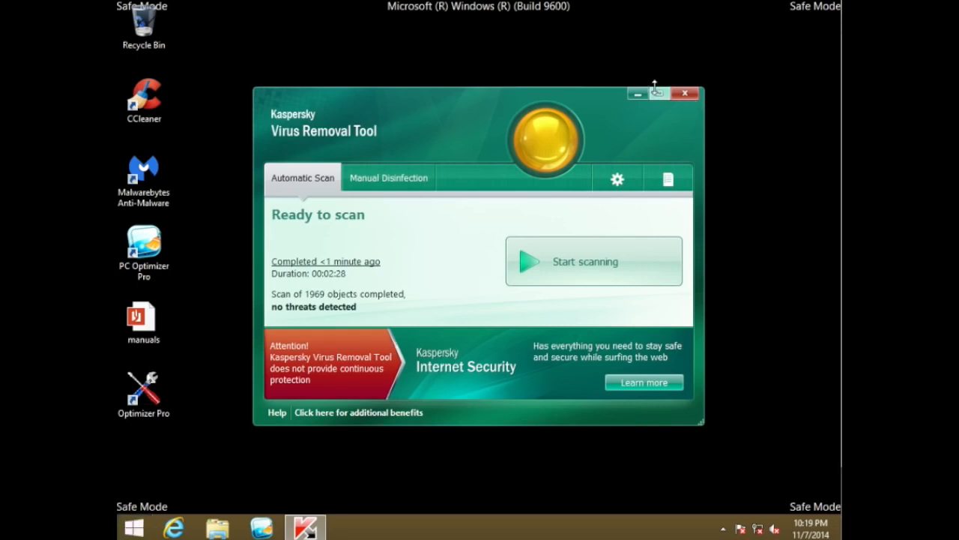
pyautogui.click(684, 93)
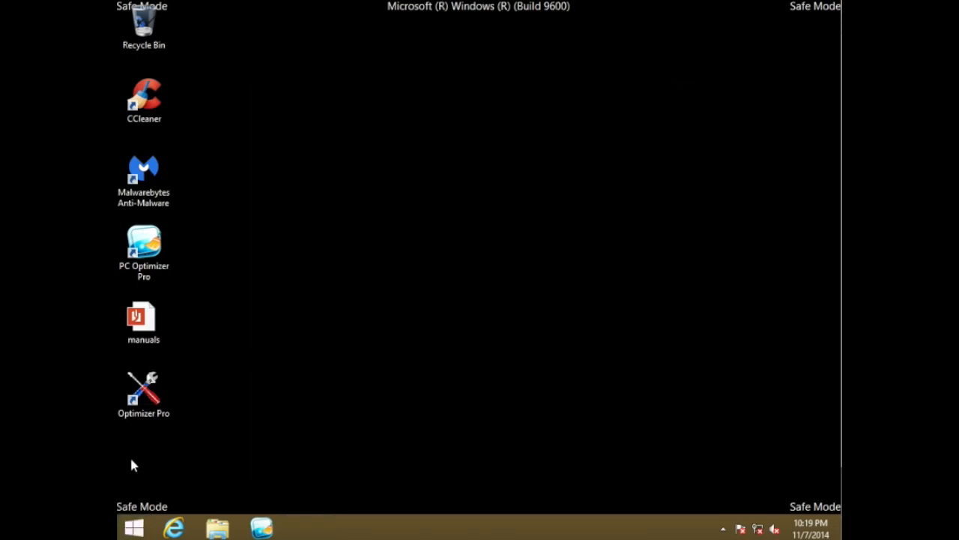
# Open Programs and Features and try to uninstall ChocolateBar by We-Care.com v1.0.1.0, dismissing the installer error
pyautogui.rightClick(140, 526)
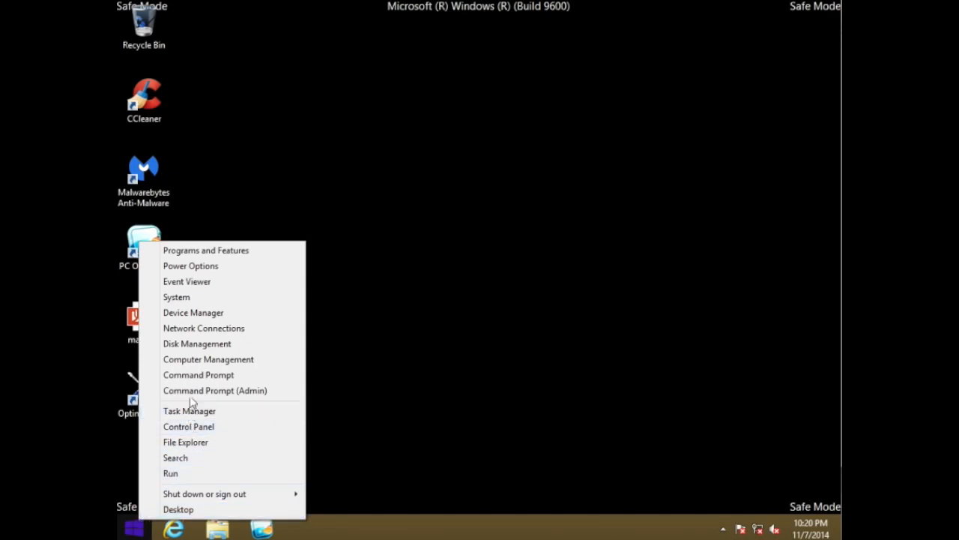
pyautogui.click(202, 255)
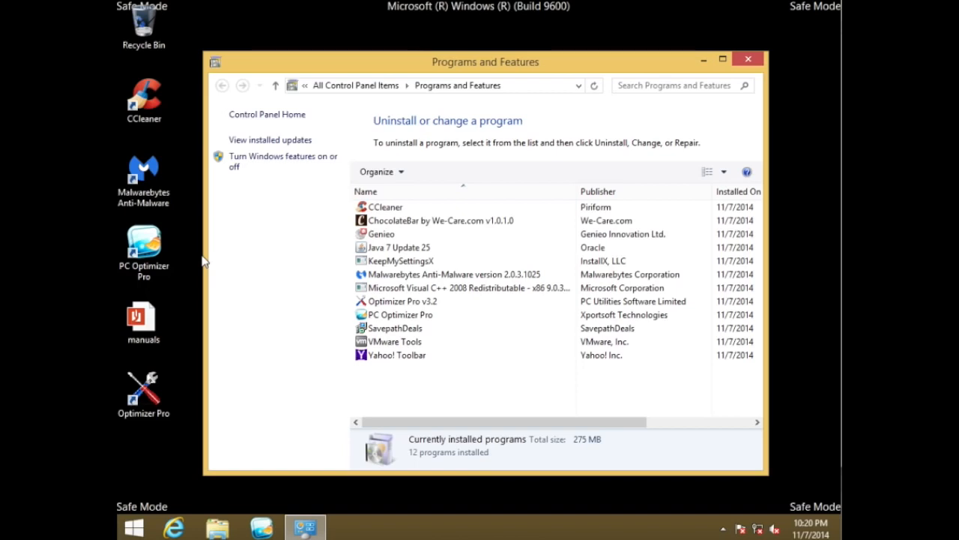
pyautogui.click(412, 222)
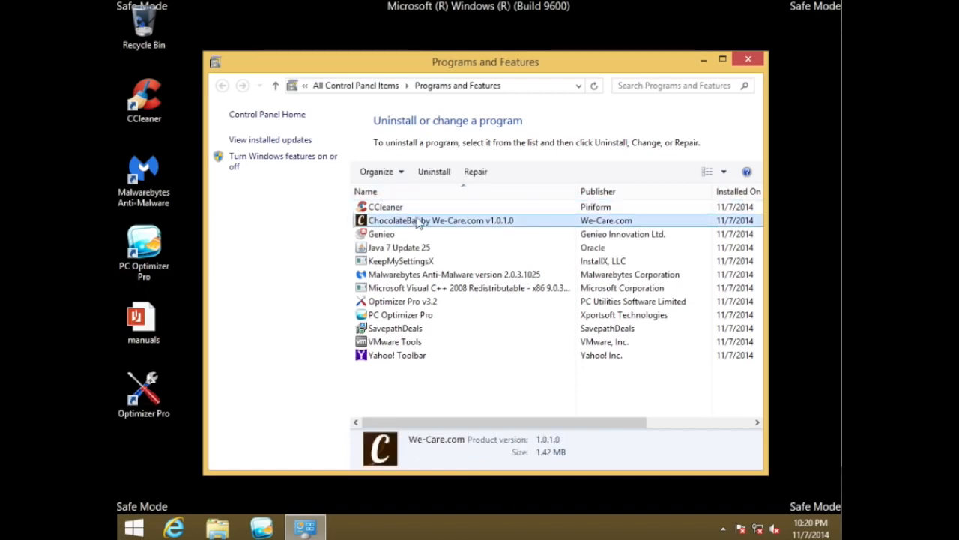
pyautogui.click(431, 172)
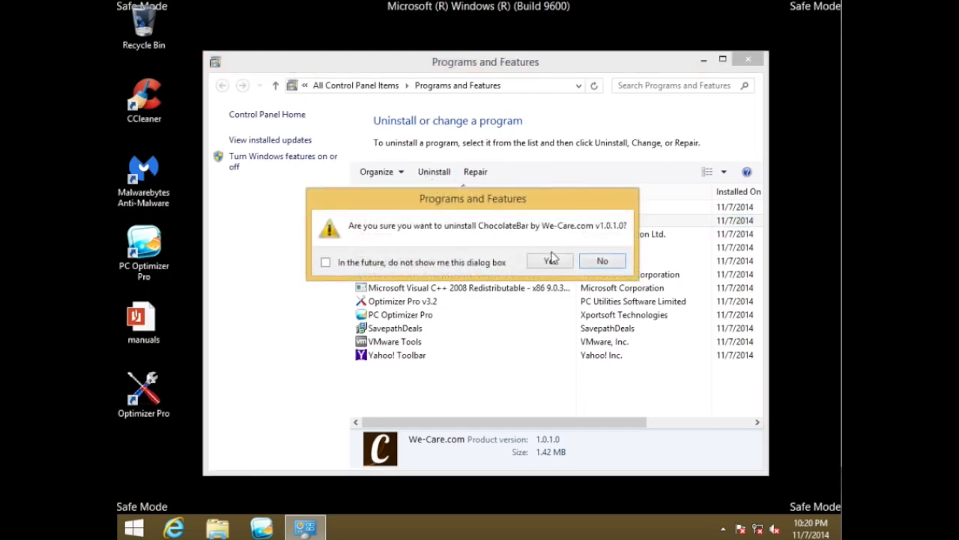
pyautogui.click(551, 261)
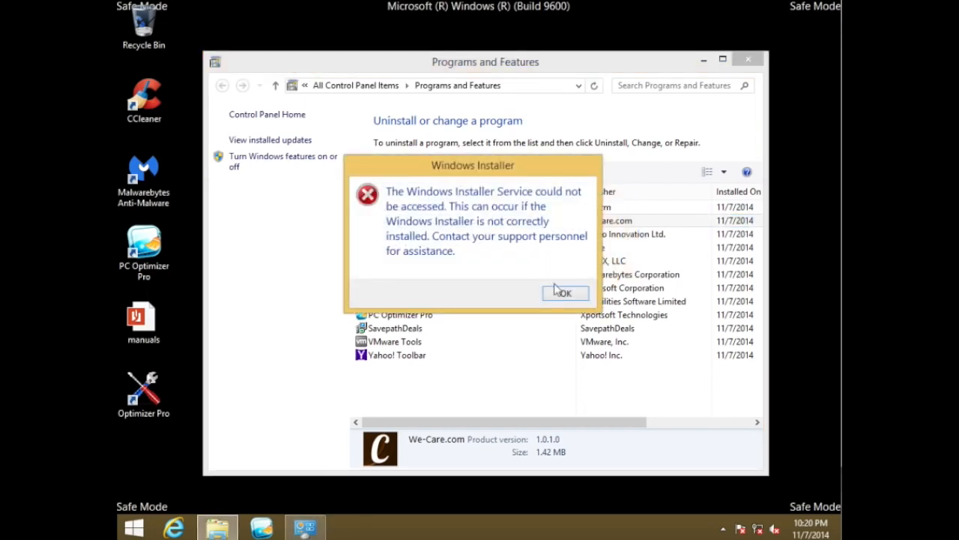
pyautogui.click(564, 293)
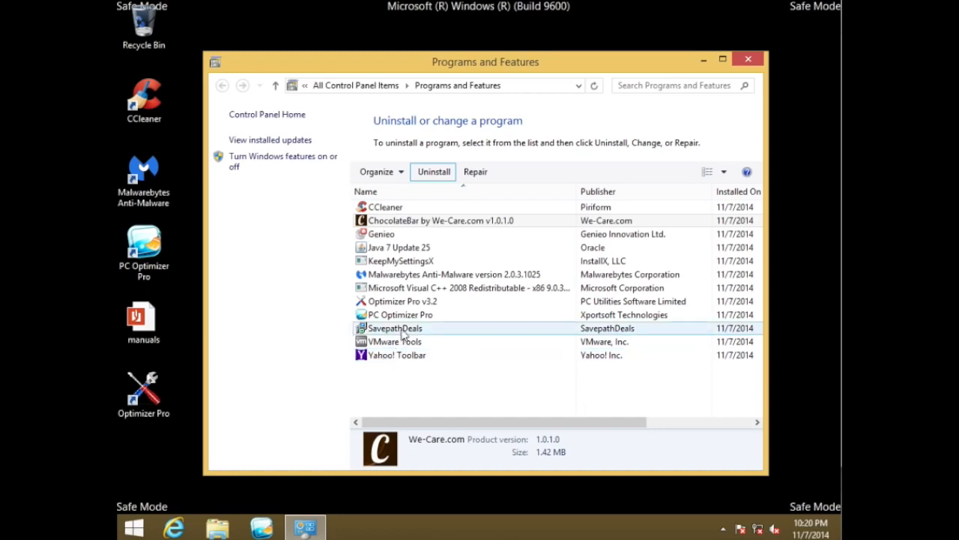
# Try to uninstall Optimizer Pro v3.2 with its settings kept, and close the web page its uninstaller opens
pyautogui.click(405, 301)
pyautogui.rightClick(405, 302)
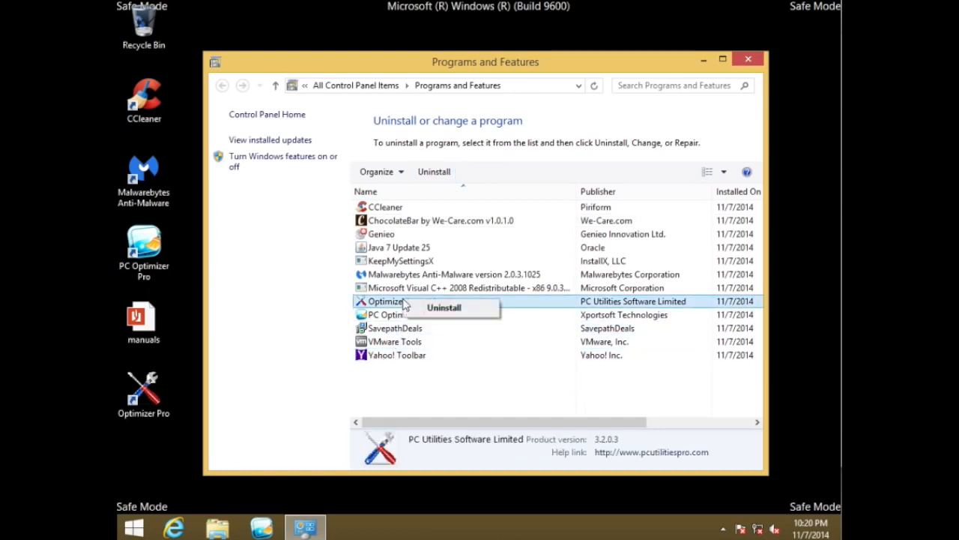
pyautogui.click(422, 307)
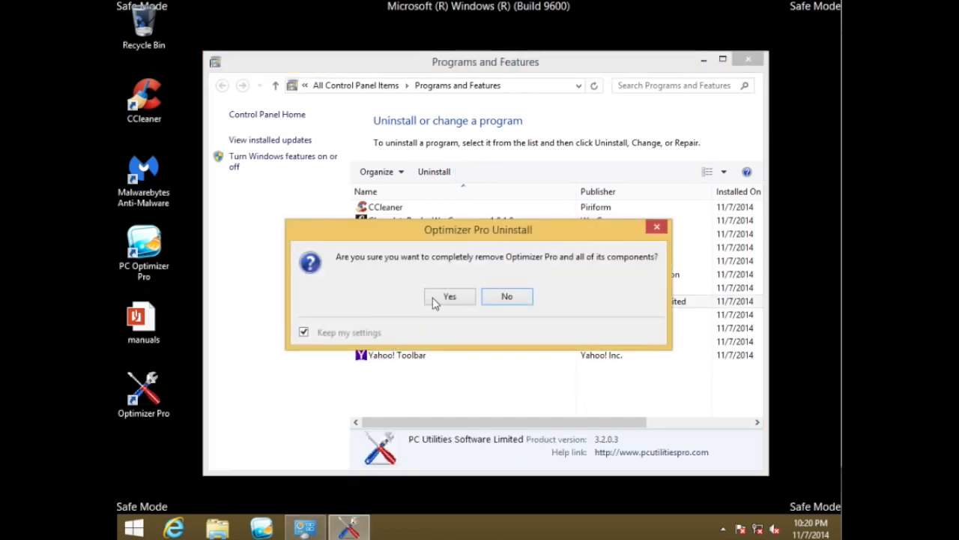
pyautogui.click(442, 300)
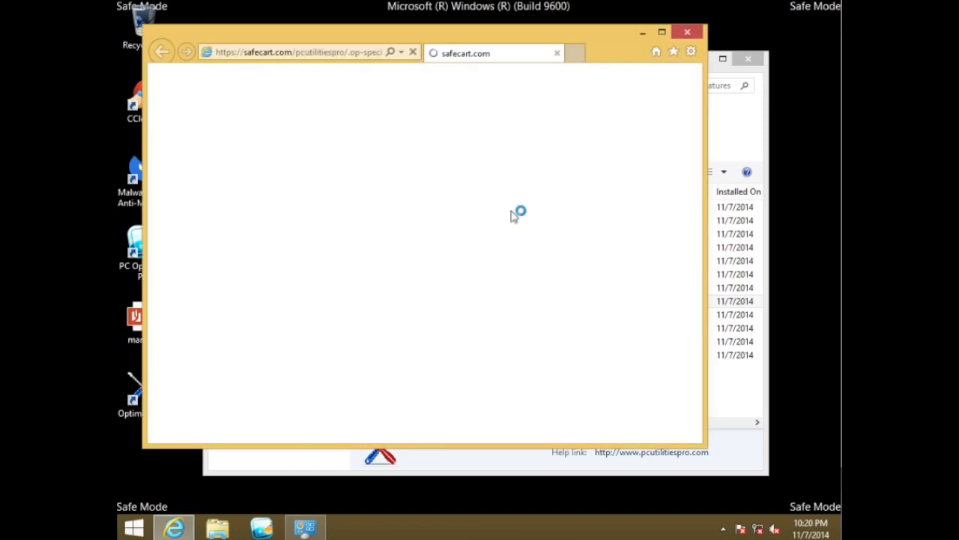
pyautogui.click(688, 33)
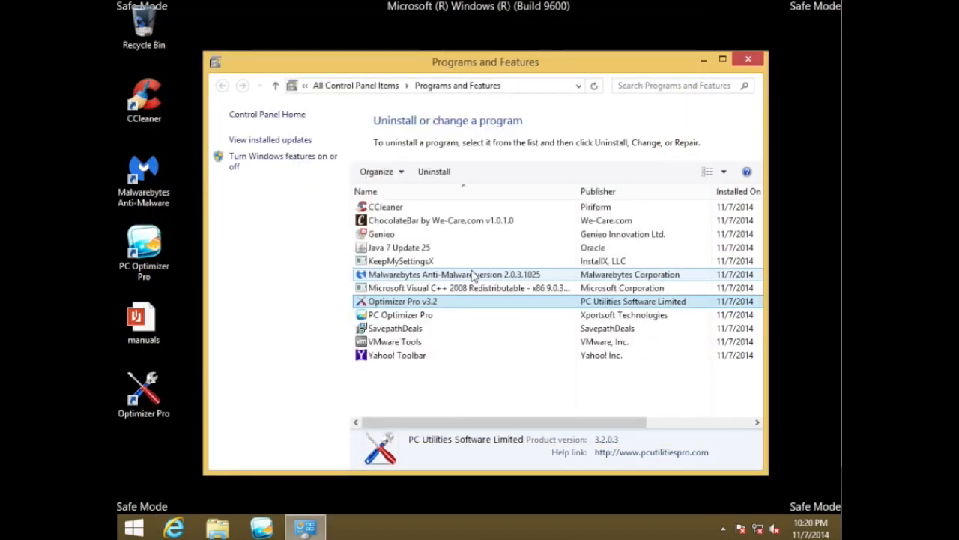
# Uninstall PC Optimizer Pro and acknowledge the uninstaller's closing notice
pyautogui.click(433, 321)
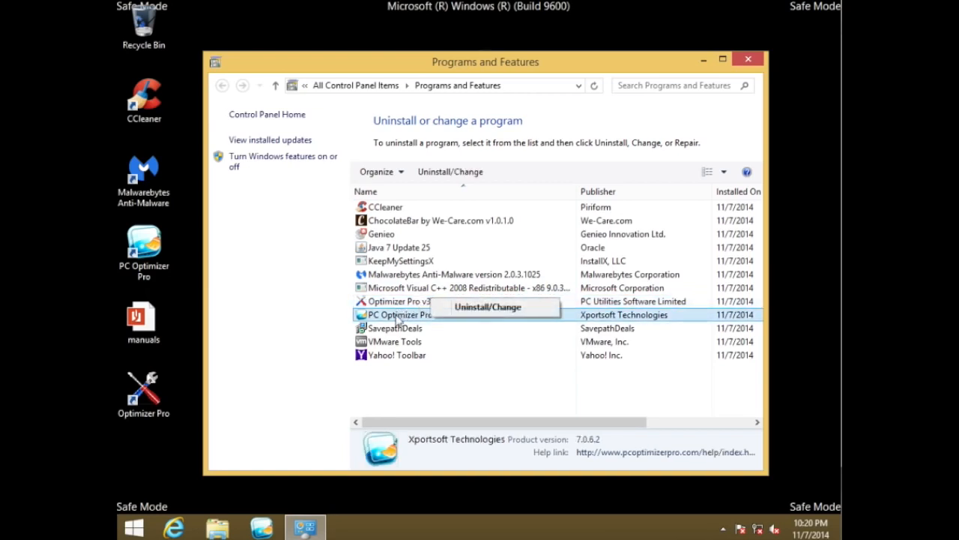
pyautogui.doubleClick(414, 320)
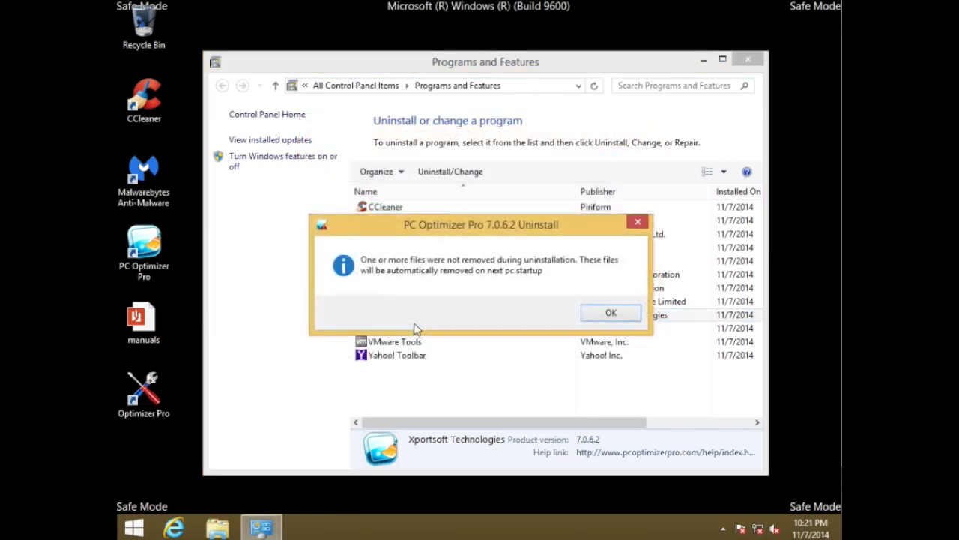
pyautogui.click(590, 317)
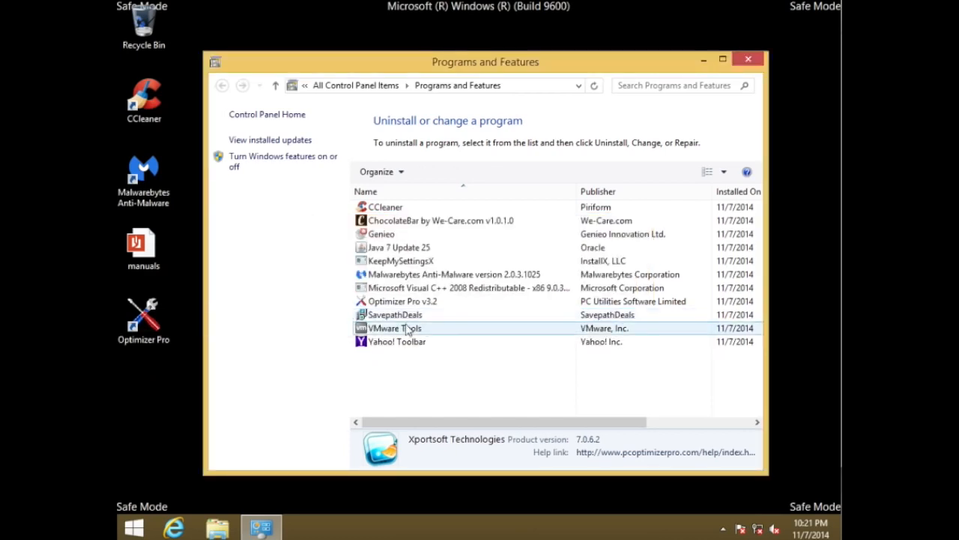
# Uninstall Yahoo! Toolbar, decline the feedback request, acknowledge the restart notice, and close the uninstaller
pyautogui.click(395, 347)
pyautogui.rightClick(396, 347)
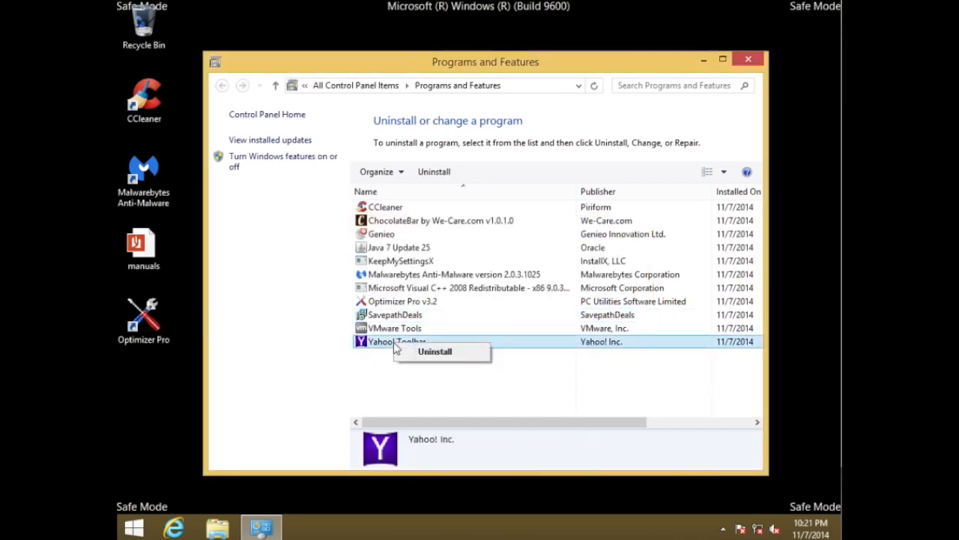
pyautogui.click(410, 351)
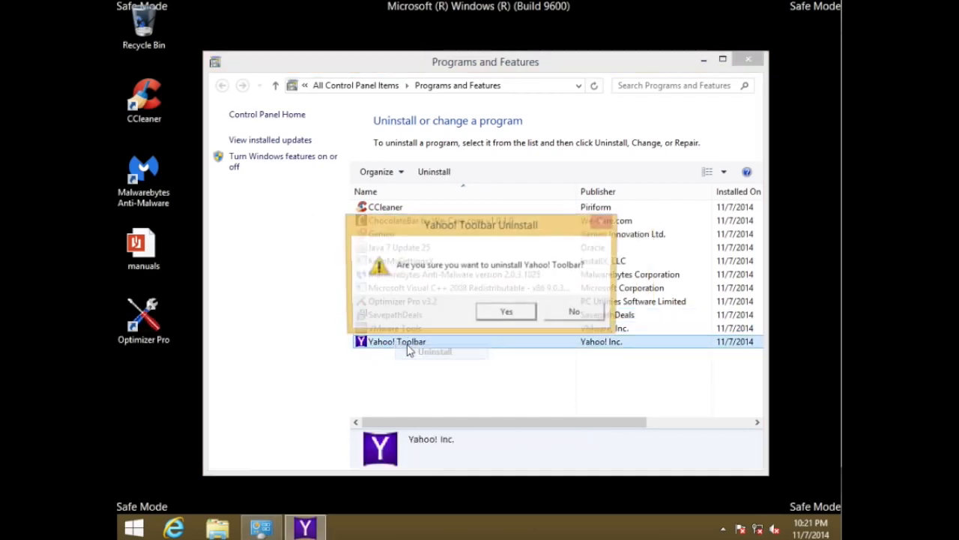
pyautogui.click(501, 318)
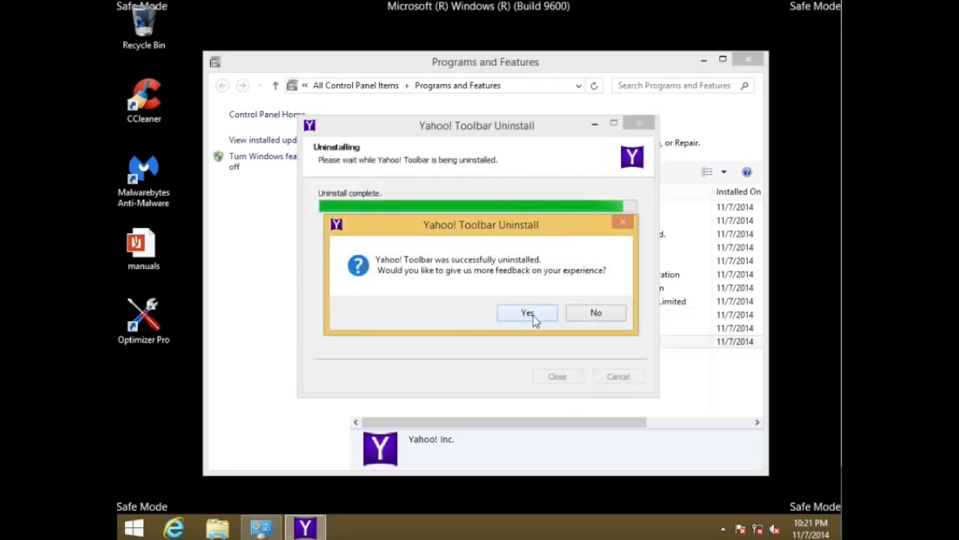
pyautogui.click(574, 317)
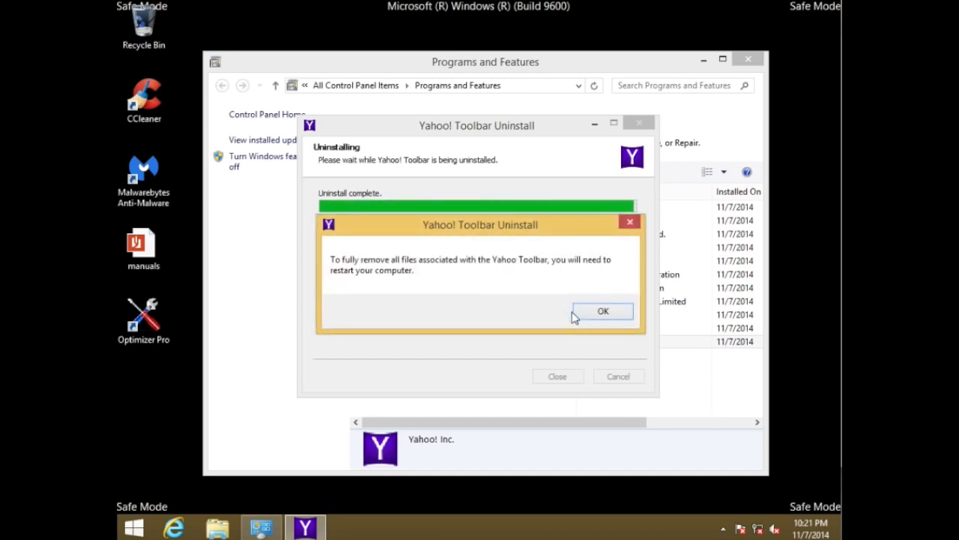
pyautogui.click(600, 311)
pyautogui.click(559, 377)
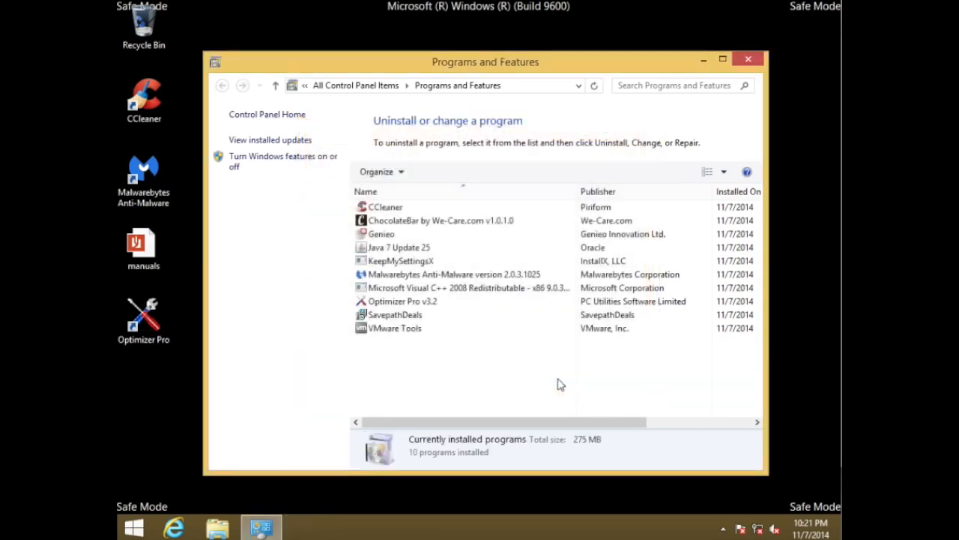
# Uninstall SavepathDeals and confirm its removal
pyautogui.click(406, 318)
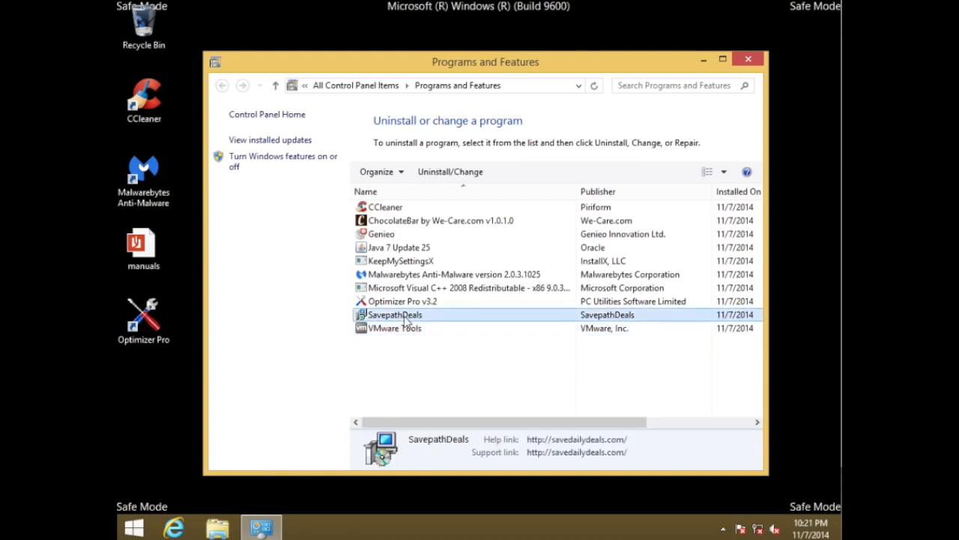
pyautogui.click(418, 326)
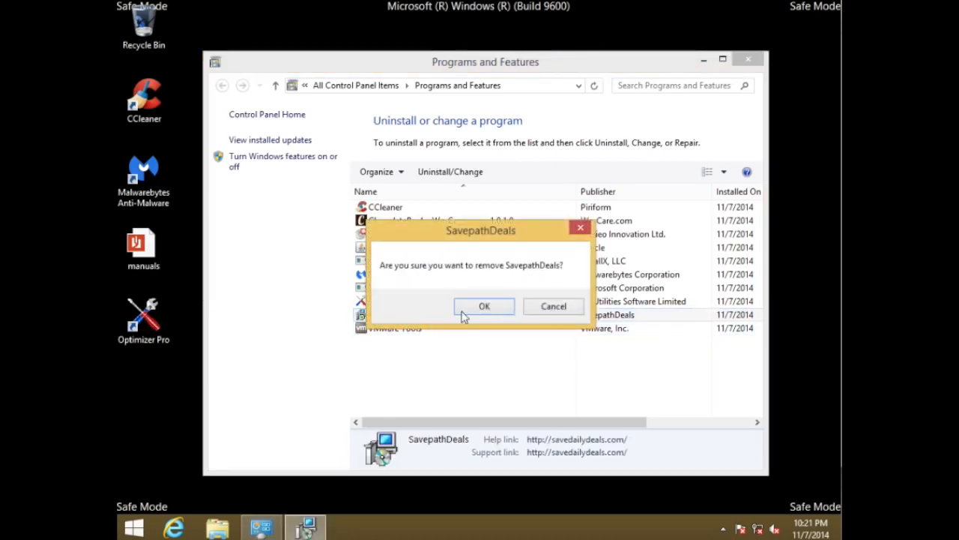
pyautogui.click(482, 308)
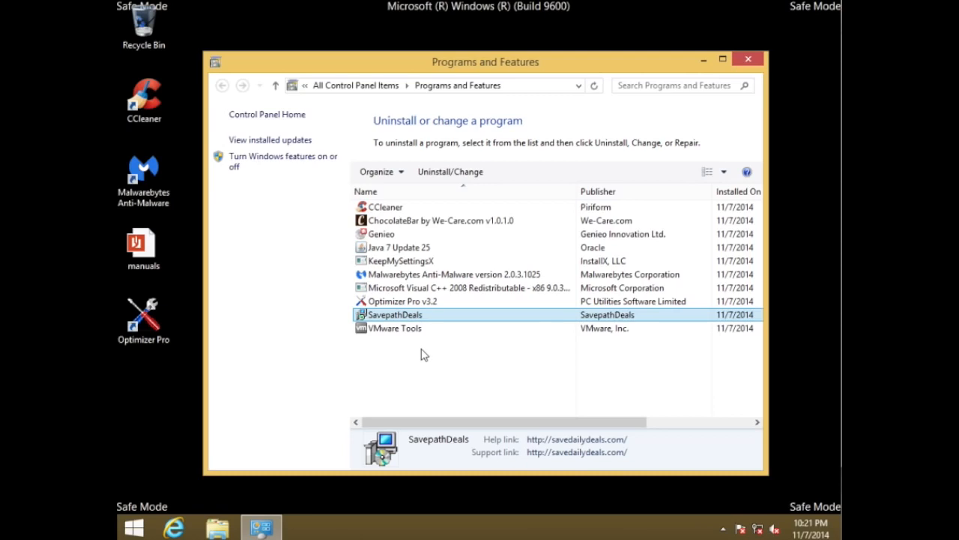
# Uninstall KeepMySettingsX and complete its removal
pyautogui.click(419, 302)
pyautogui.click(410, 262)
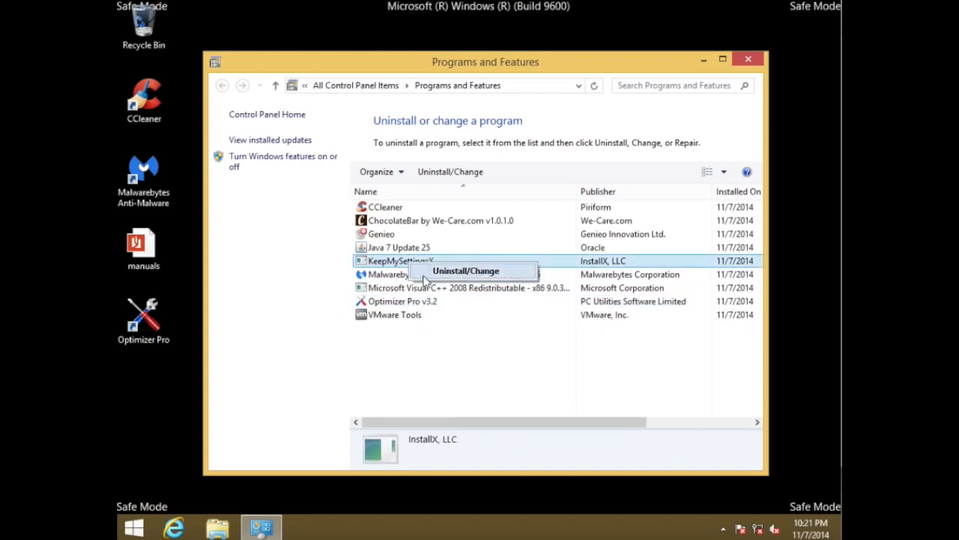
pyautogui.doubleClick(411, 264)
pyautogui.click(501, 313)
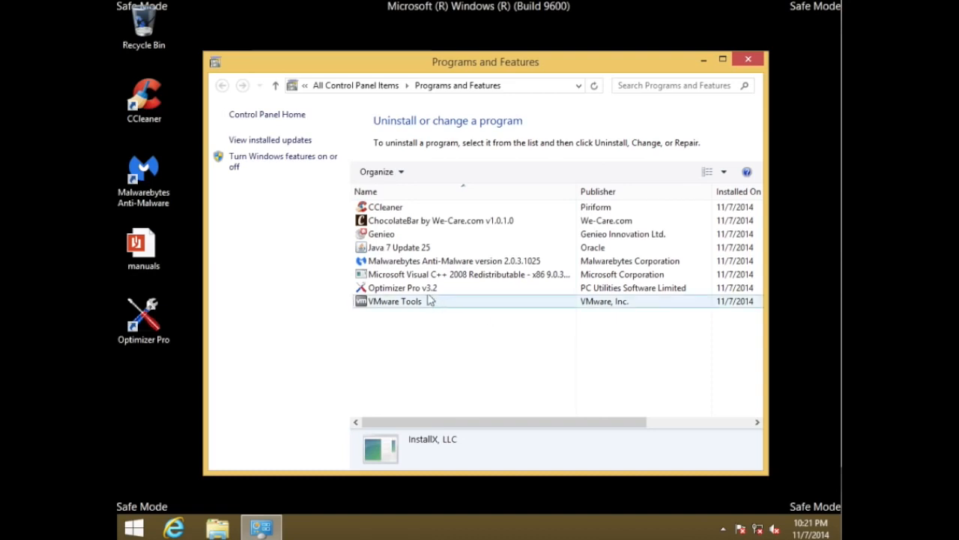
# Uninstall Optimizer Pro v3.2, acknowledge the removal notice, and close the discount offer web page its uninstaller opens
pyautogui.click(420, 289)
pyautogui.rightClick(422, 289)
pyautogui.click(434, 298)
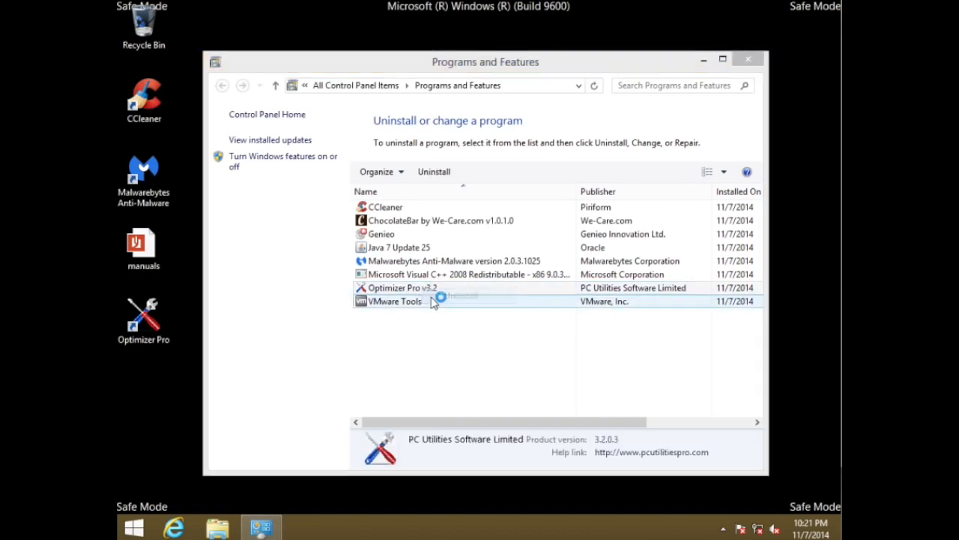
pyautogui.click(440, 300)
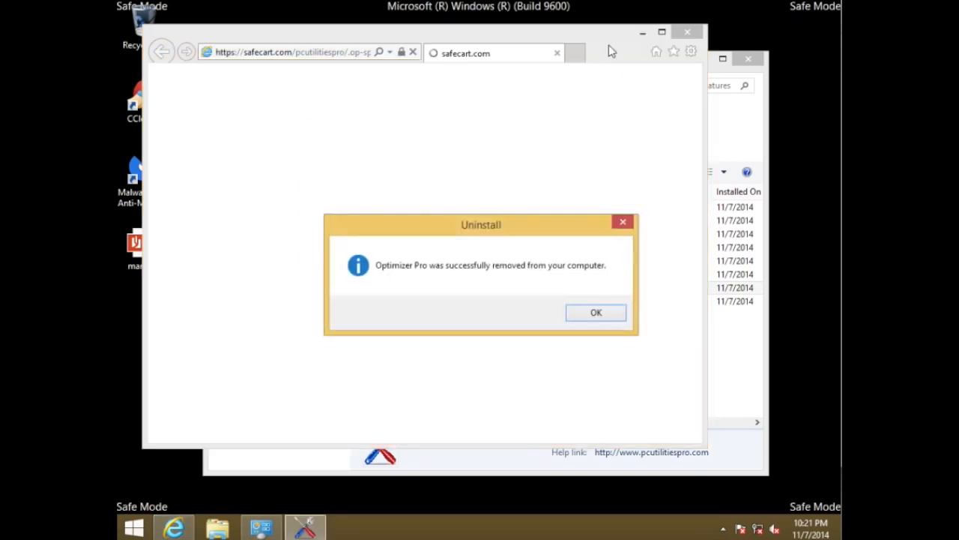
pyautogui.click(610, 318)
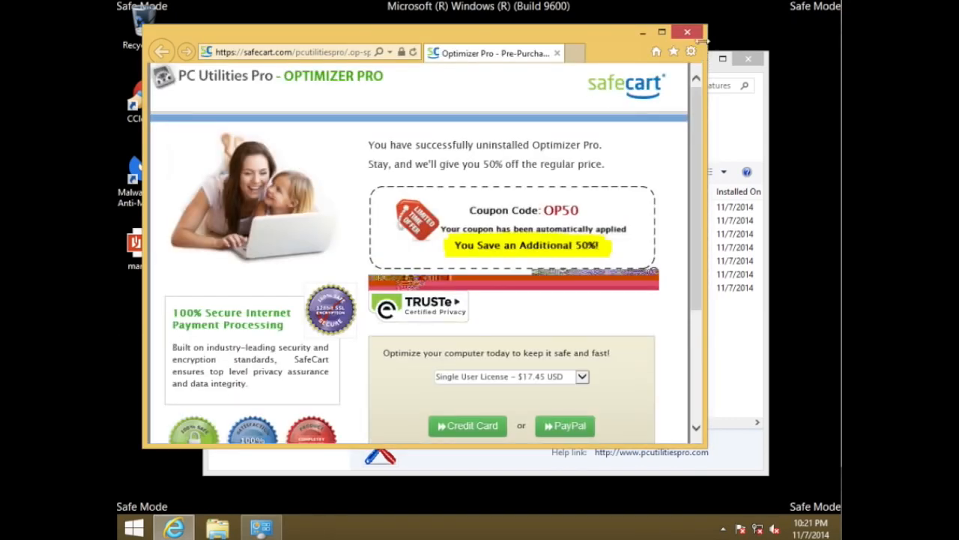
pyautogui.click(696, 35)
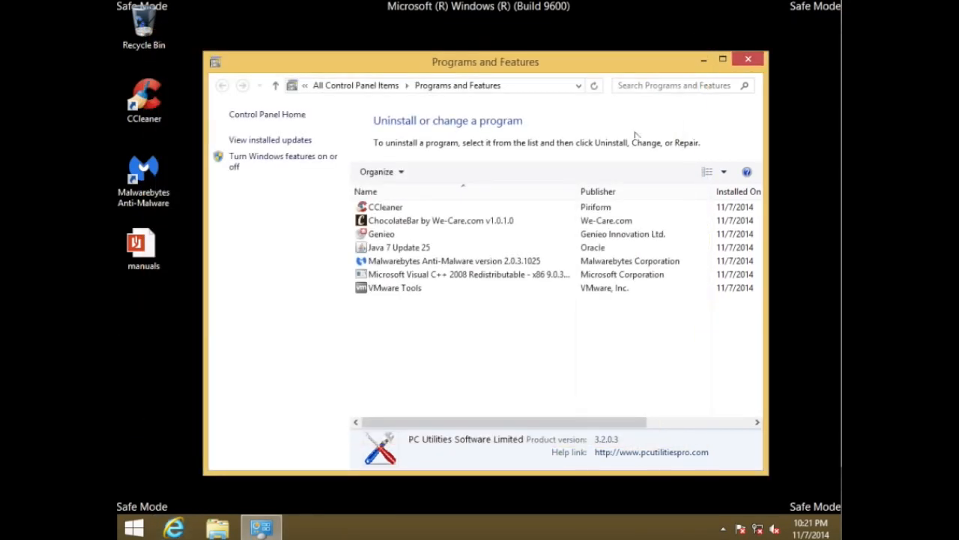
# Uninstall Genieo, also removing it as default search provider and resetting the homepage, and move its progress window off the program list
pyautogui.click(477, 235)
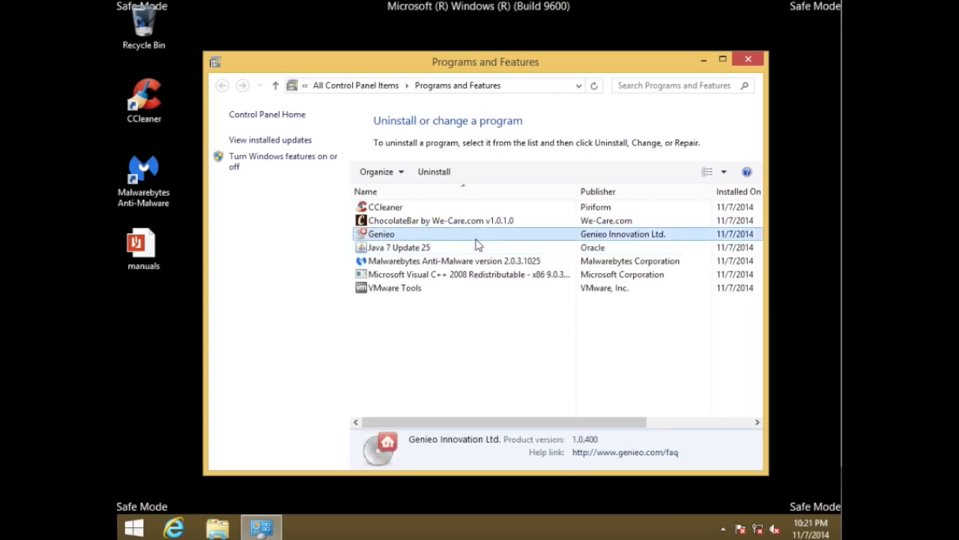
pyautogui.click(434, 171)
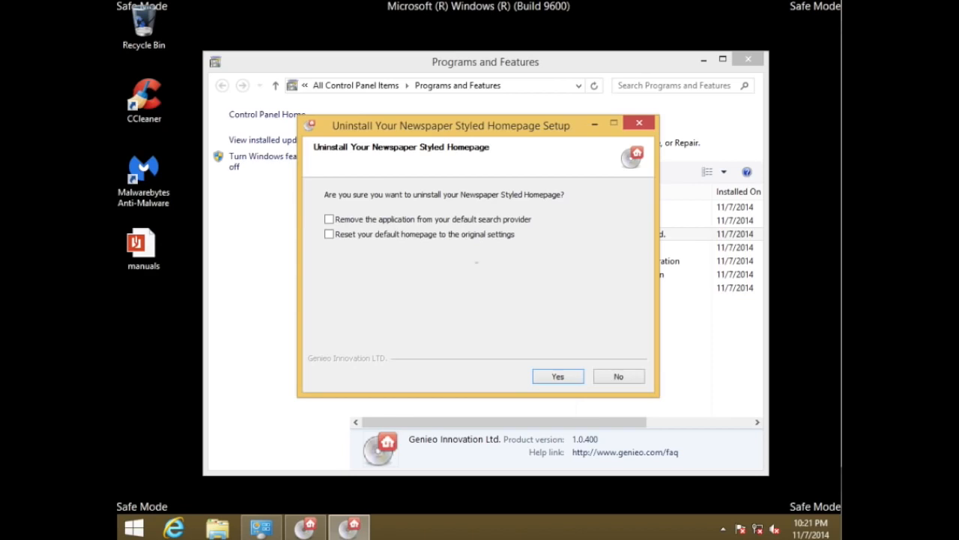
pyautogui.click(329, 221)
pyautogui.click(329, 235)
pyautogui.click(568, 377)
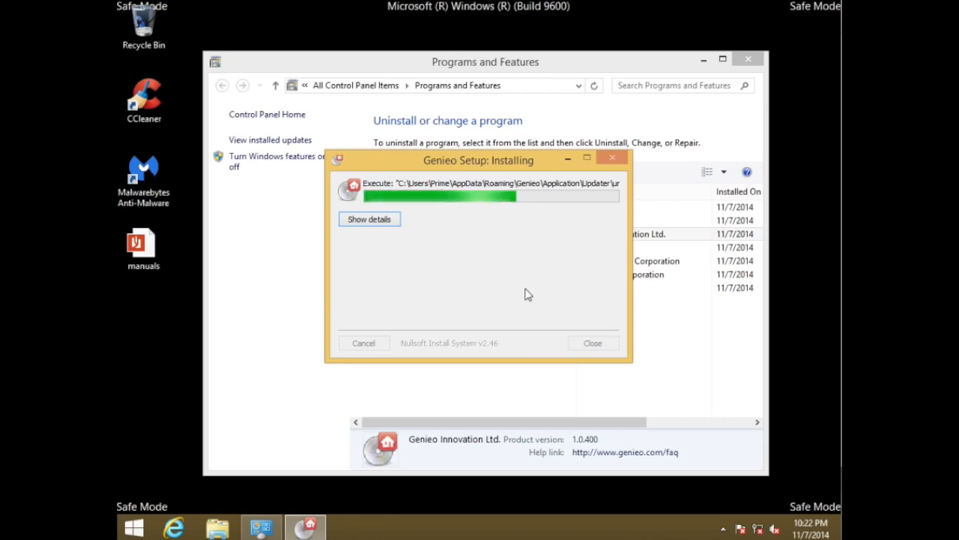
pyautogui.moveTo(501, 164); pyautogui.dragTo(712, 80)
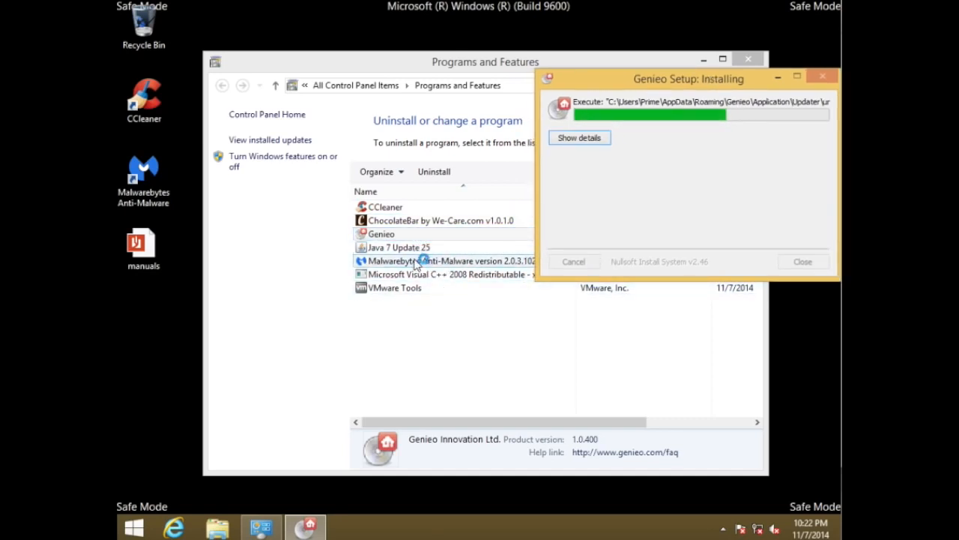
pyautogui.click(428, 234)
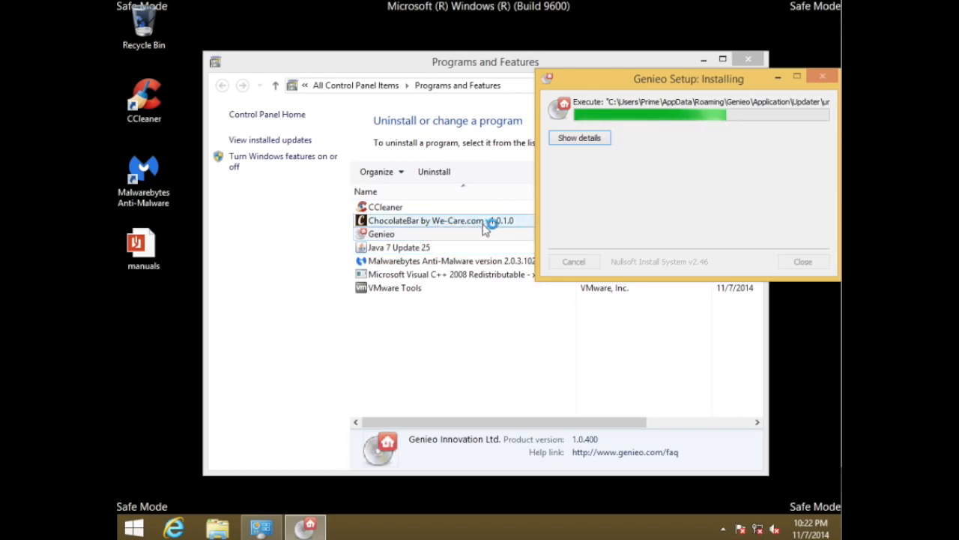
# Switch to Internet Explorer, open Google, and search for "chocolate bar"
pyautogui.click(174, 528)
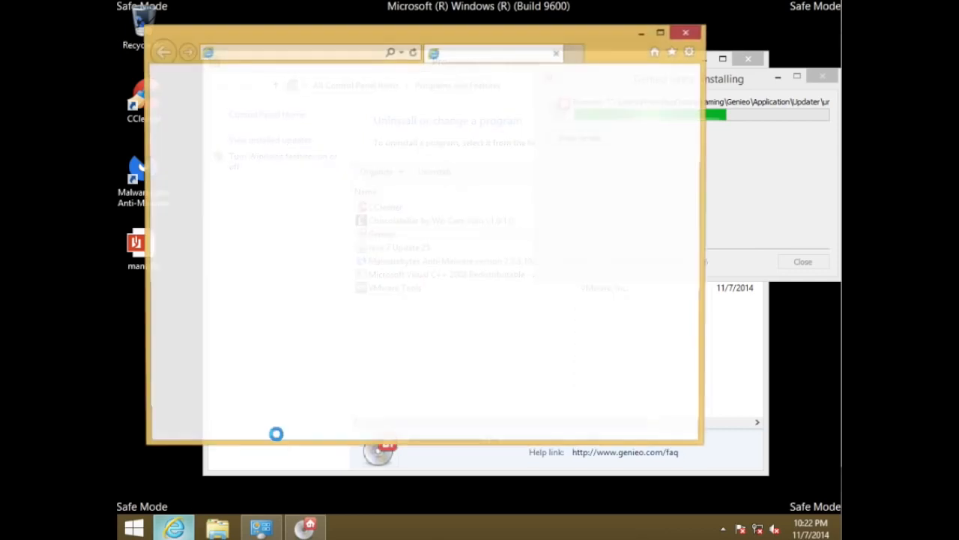
pyautogui.click(330, 53)
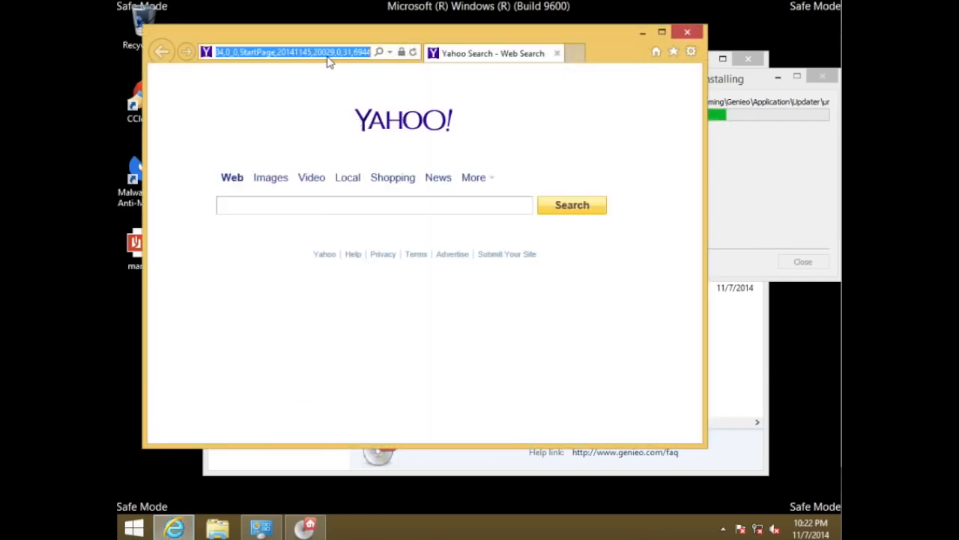
pyautogui.write('google.com/')
pyautogui.press('Return')
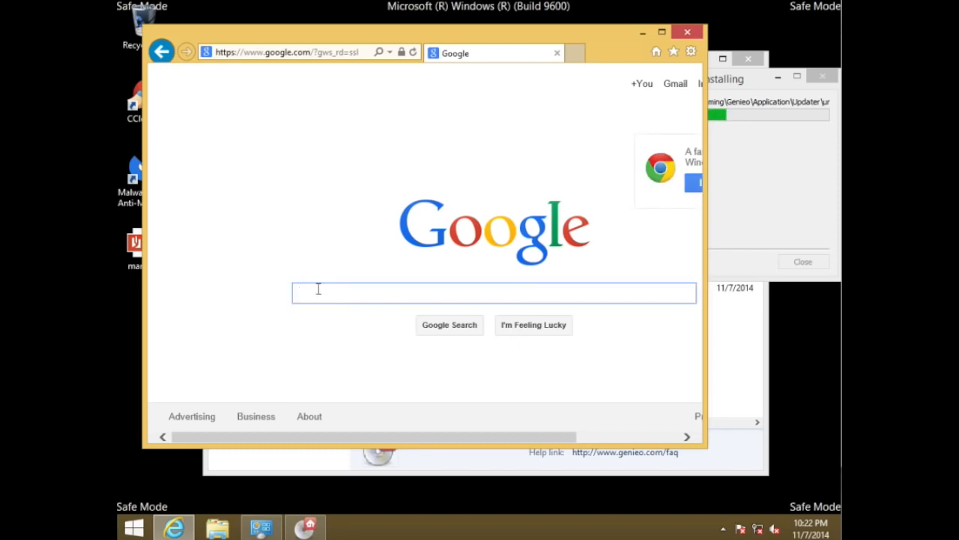
pyautogui.write('c')
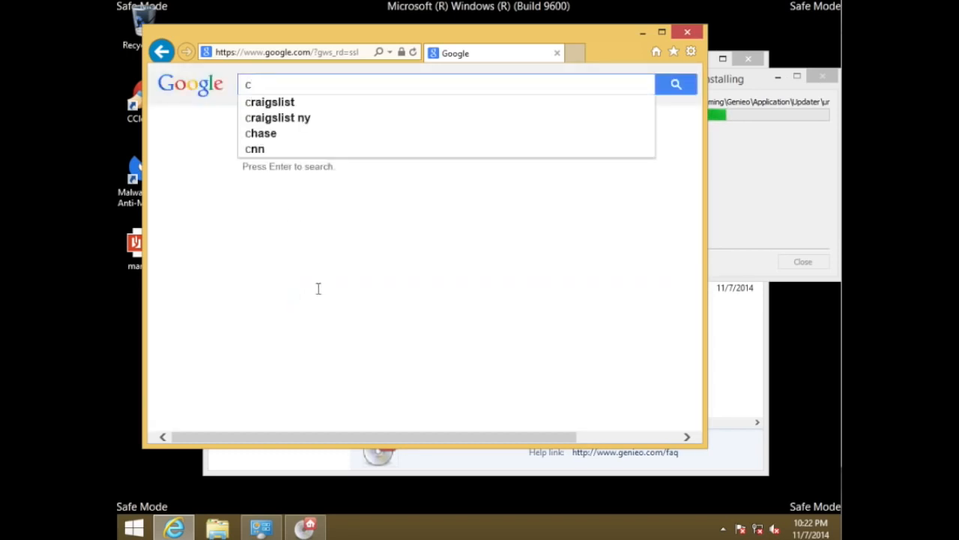
pyautogui.write('hoca')
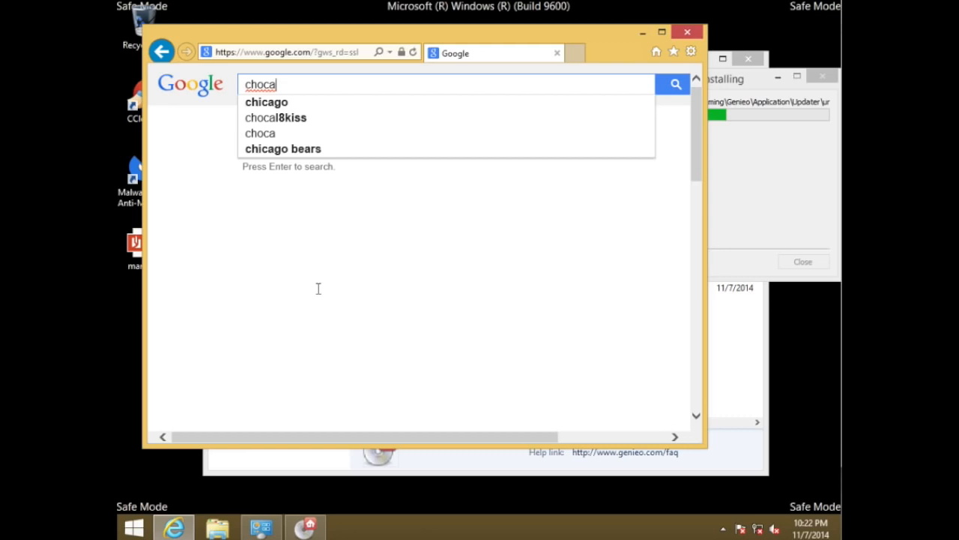
pyautogui.write('late')
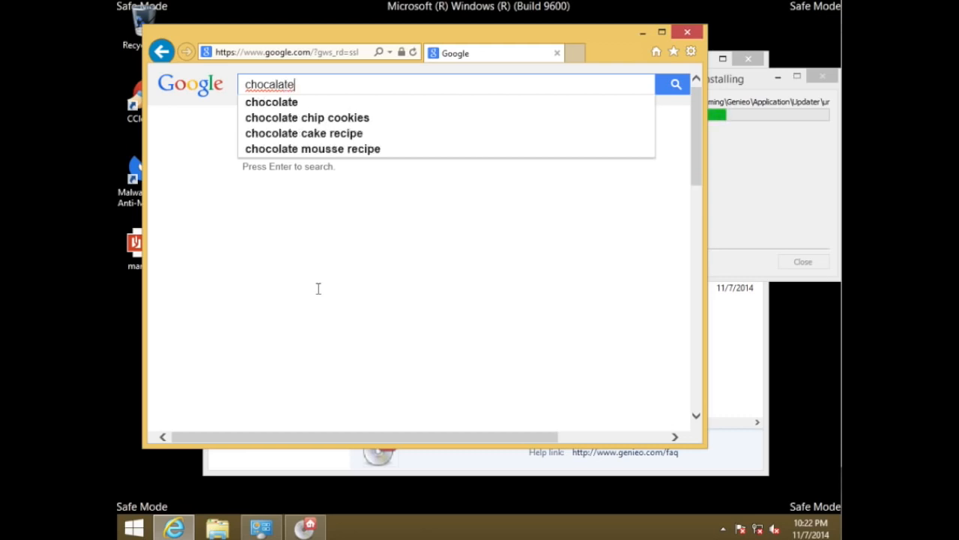
pyautogui.write(' bar')
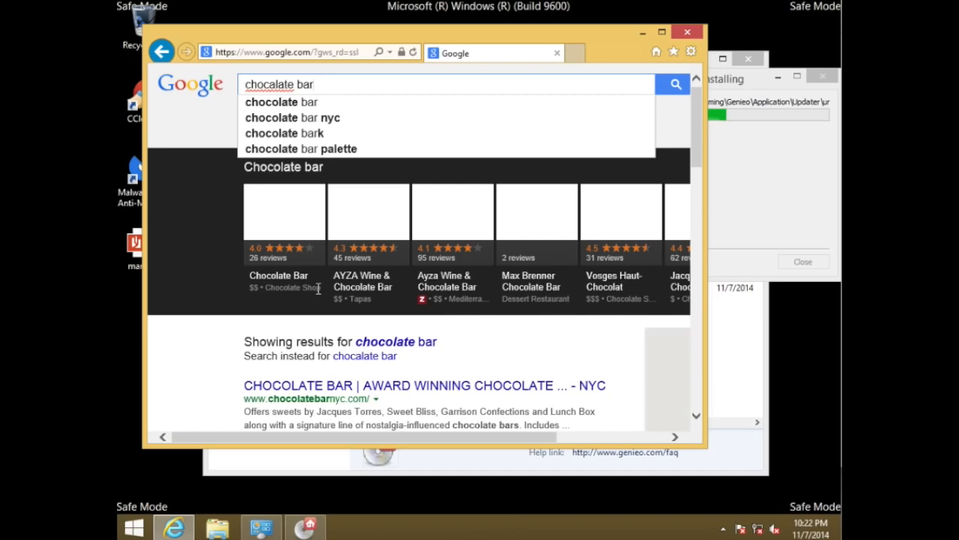
pyautogui.click(312, 108)
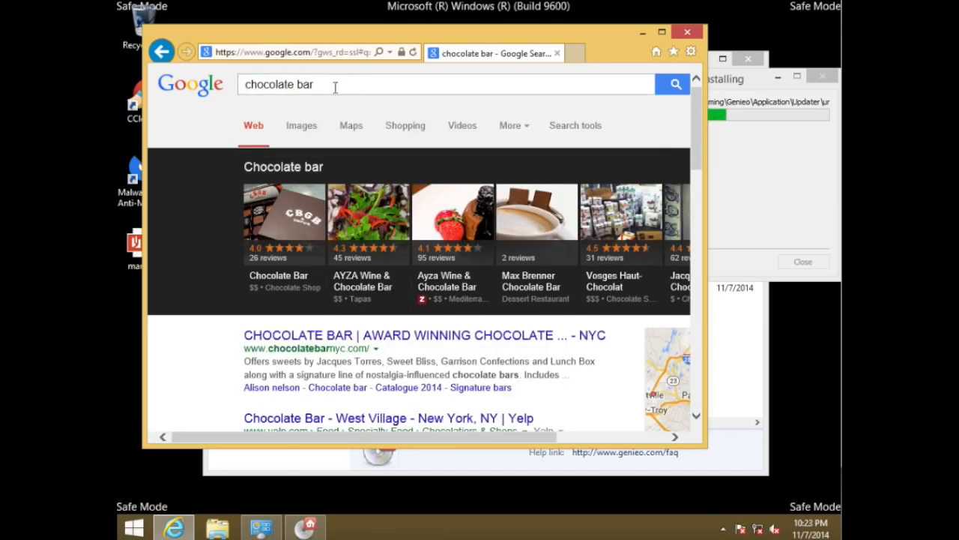
# Refine the Google search to "chocolate bar by we care virus", closing the Genieo uninstall page that opens meanwhile
pyautogui.moveTo(359, 39); pyautogui.dragTo(331, 68)
pyautogui.write('by')
pyautogui.press('BackSpace')
pyautogui.press('BackSpace')
pyautogui.press('BackSpace')
pyautogui.press('BackSpace')
pyautogui.write('r by')
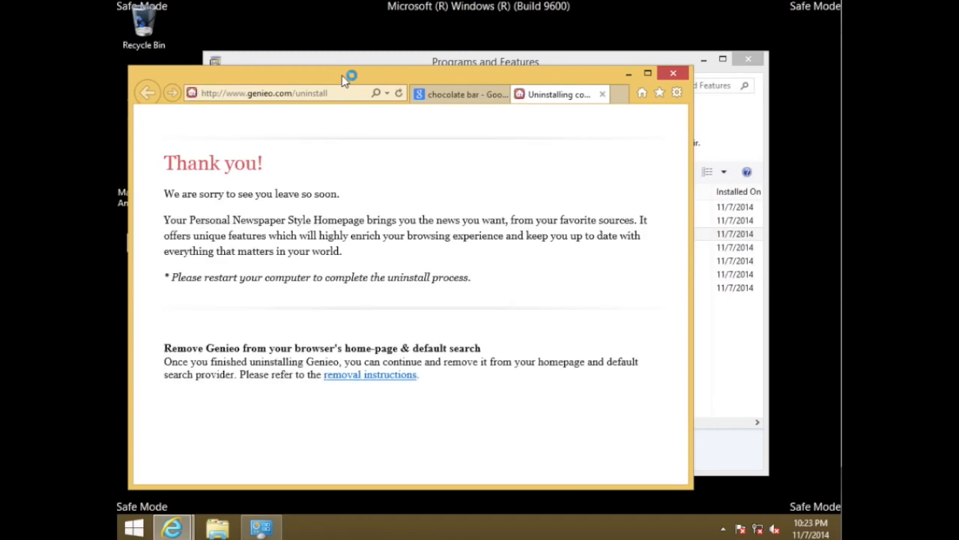
pyautogui.click(603, 94)
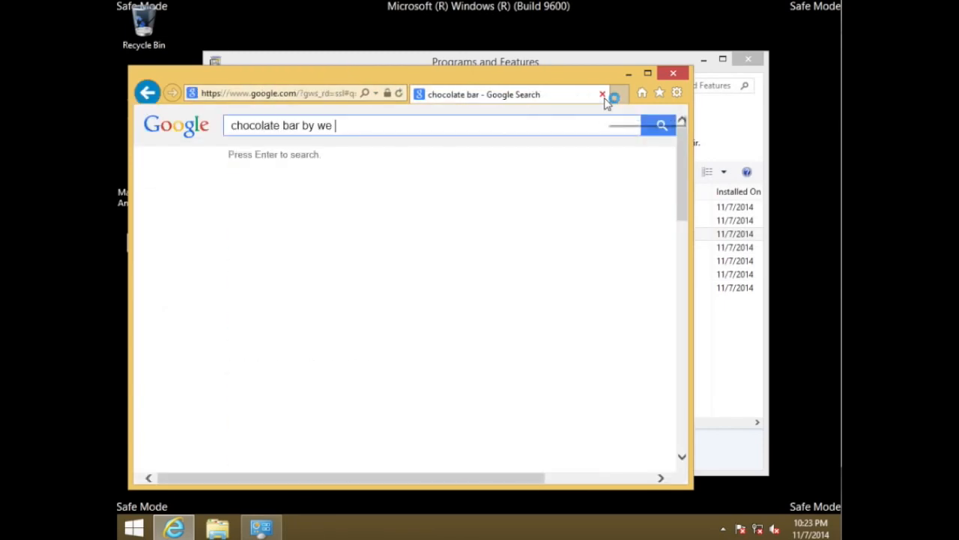
pyautogui.write('are')
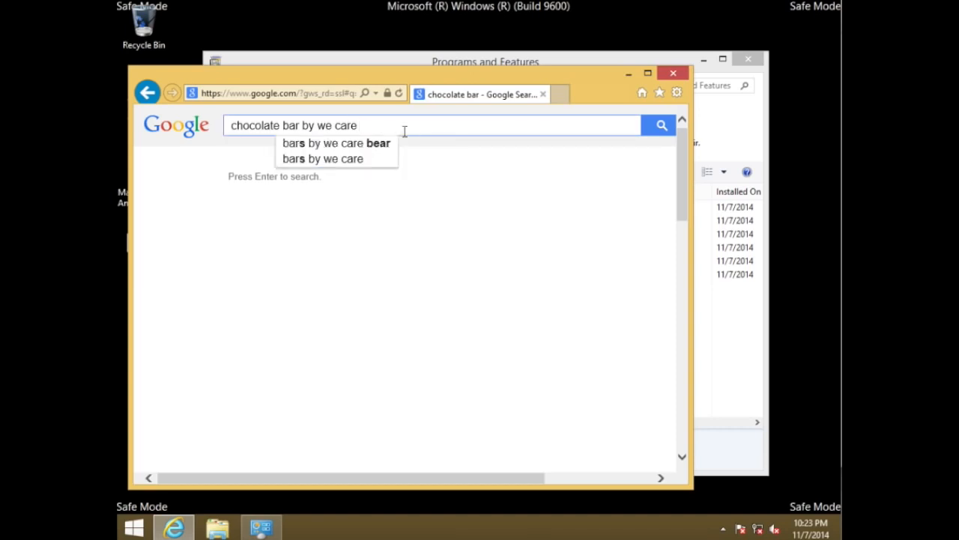
pyautogui.moveTo(376, 78); pyautogui.dragTo(393, 65)
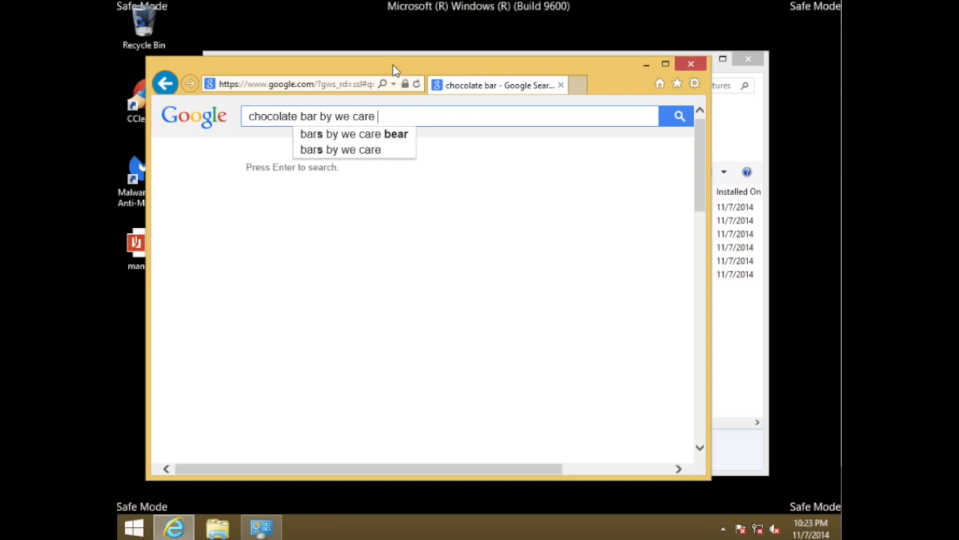
pyautogui.write('virus')
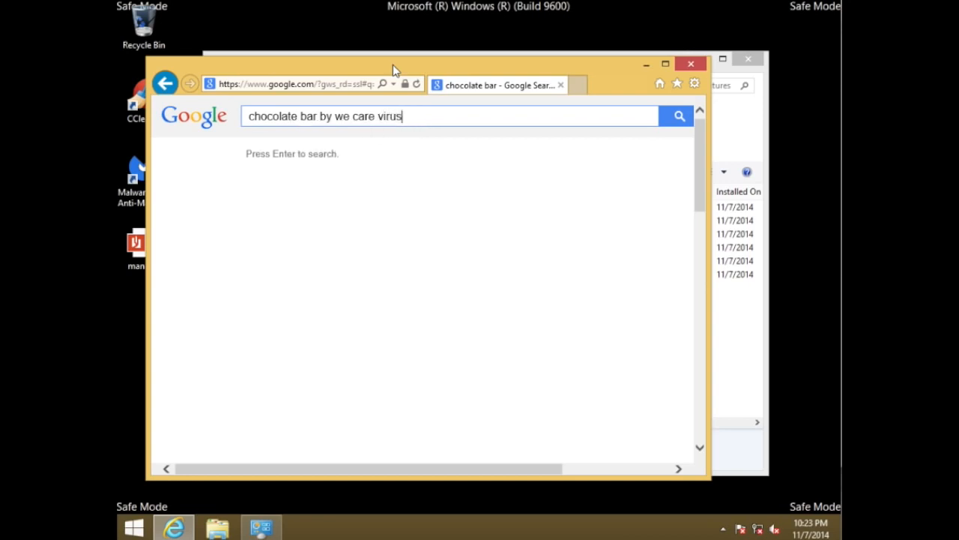
pyautogui.press('Return')
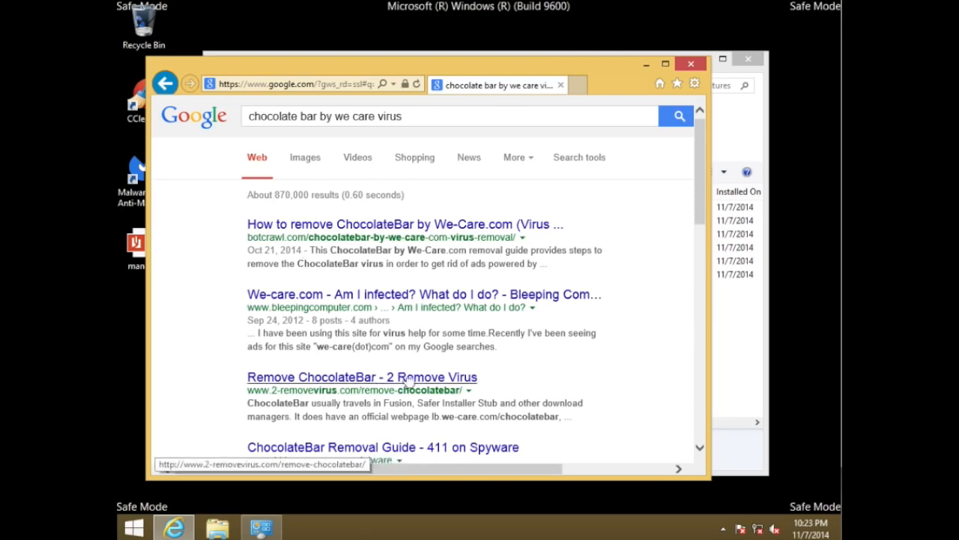
# Look over the ChocolateBar search results, and close the browser and the Programs and Features window
pyautogui.moveTo(701, 196)
pyautogui.mouseDown()
pyautogui.moveTo(704, 257)
pyautogui.moveTo(693, 184)
pyautogui.mouseUp()
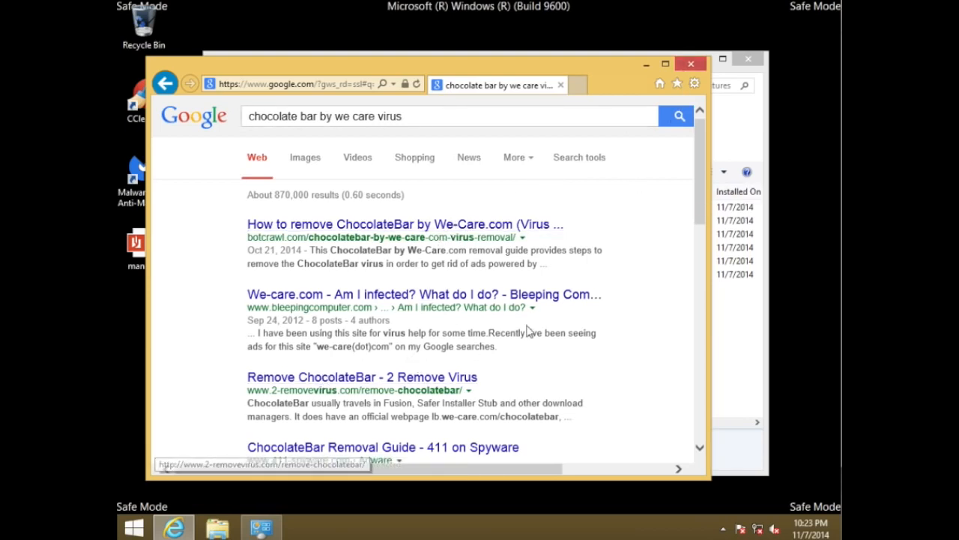
pyautogui.click(691, 64)
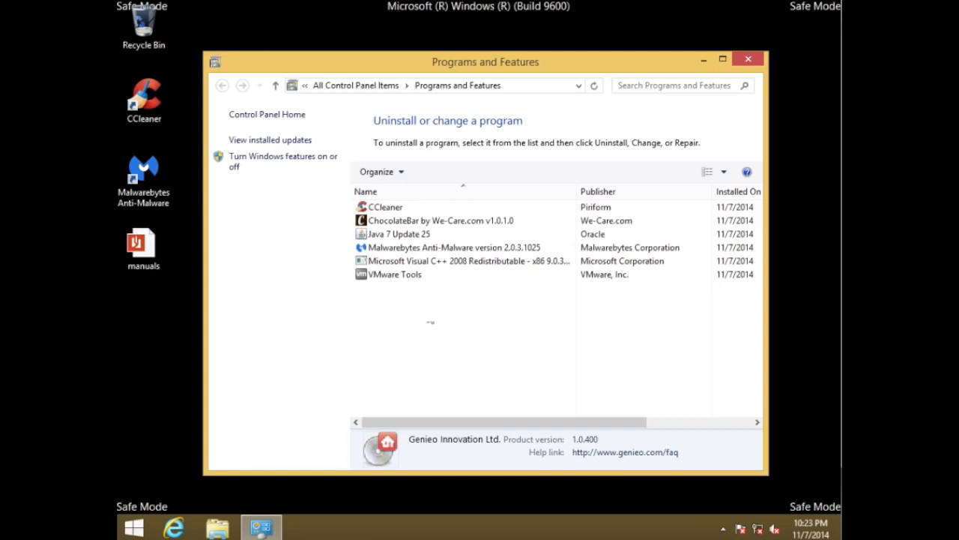
pyautogui.click(748, 62)
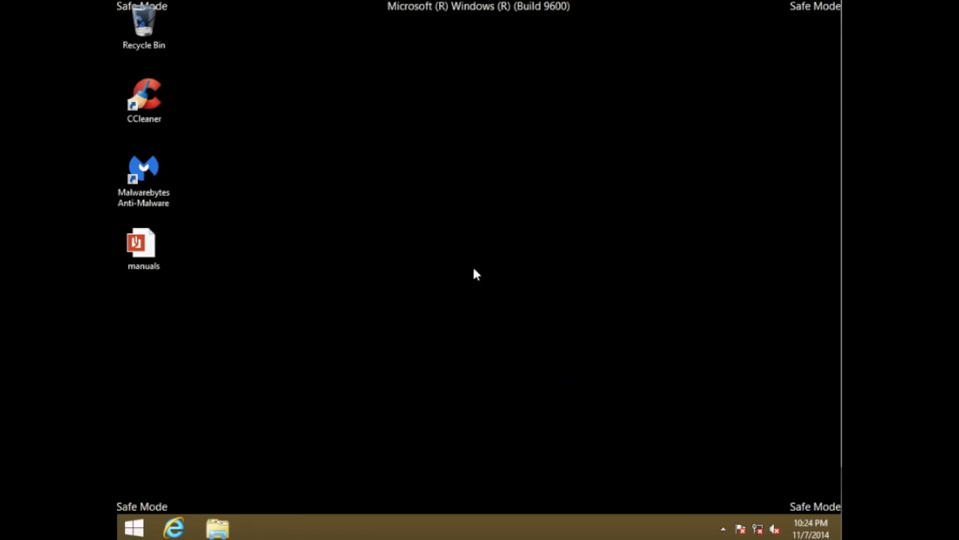
# Run msconfig and show the startup items section of System Configuration
pyautogui.click(143, 526)
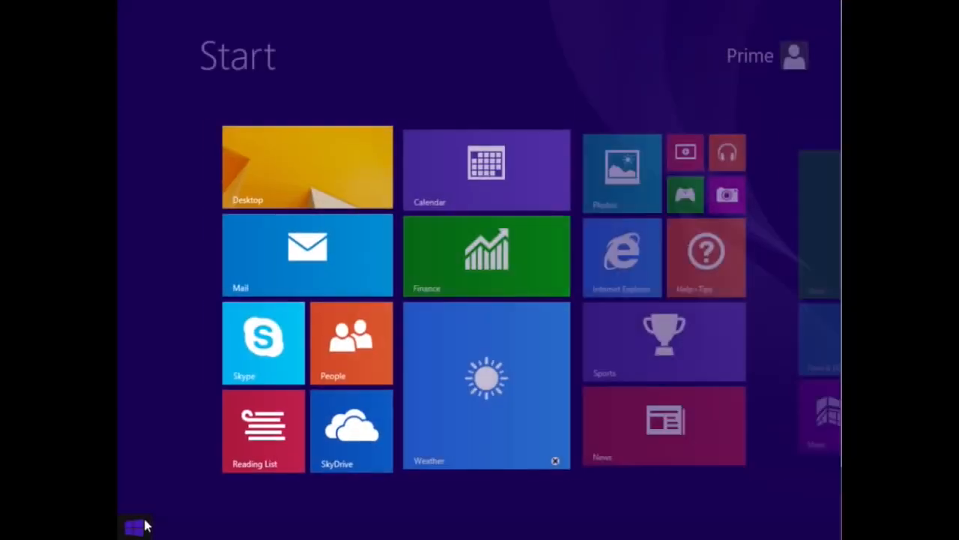
pyautogui.click(145, 525)
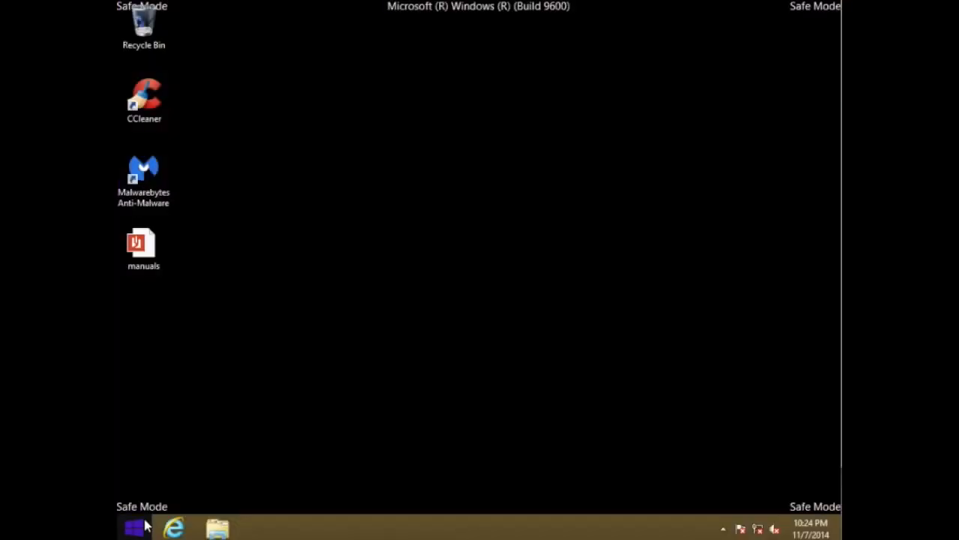
pyautogui.rightClick(147, 526)
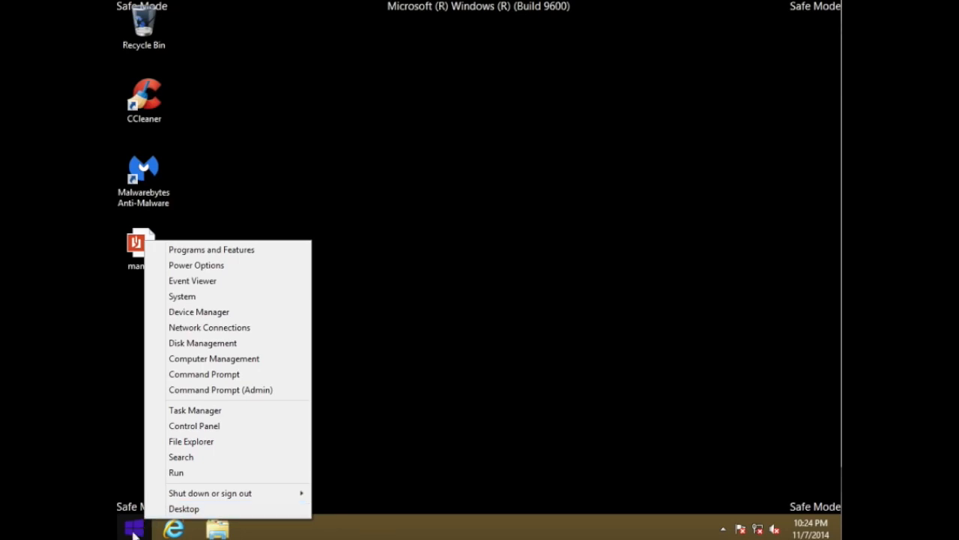
pyautogui.click(177, 474)
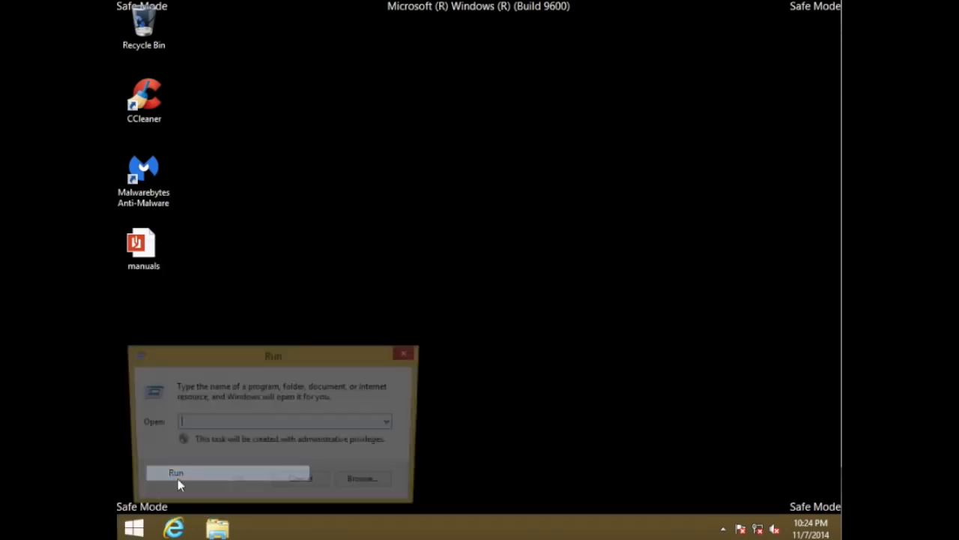
pyautogui.write('msconfig')
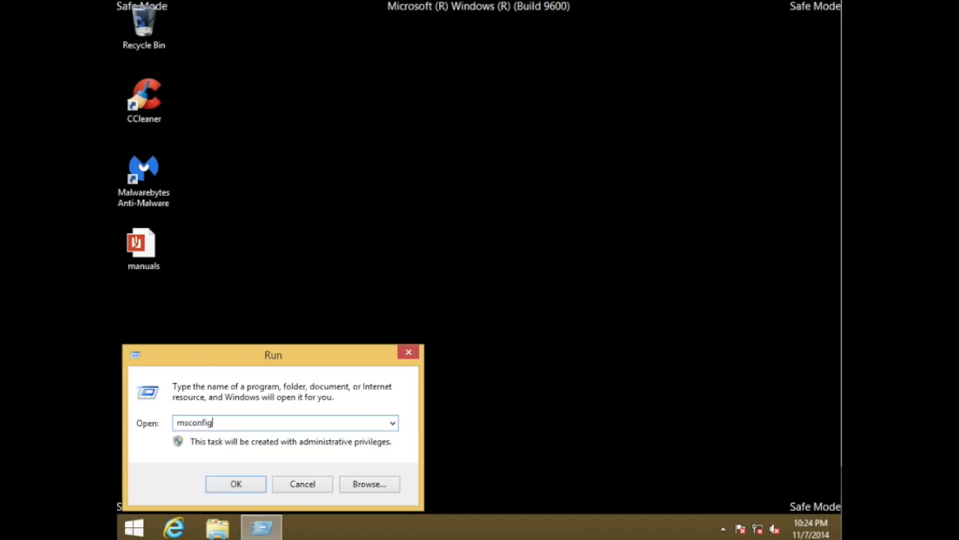
pyautogui.press('Return')
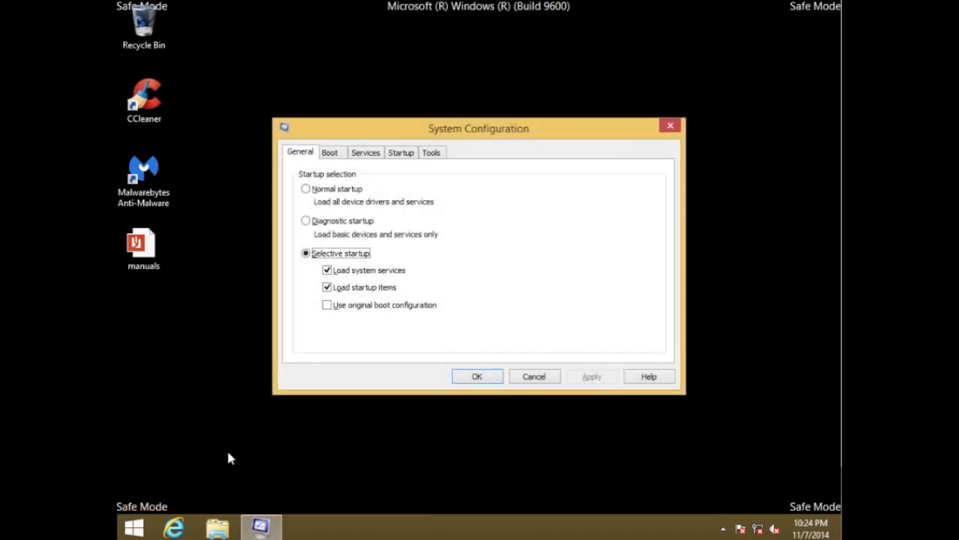
pyautogui.click(410, 154)
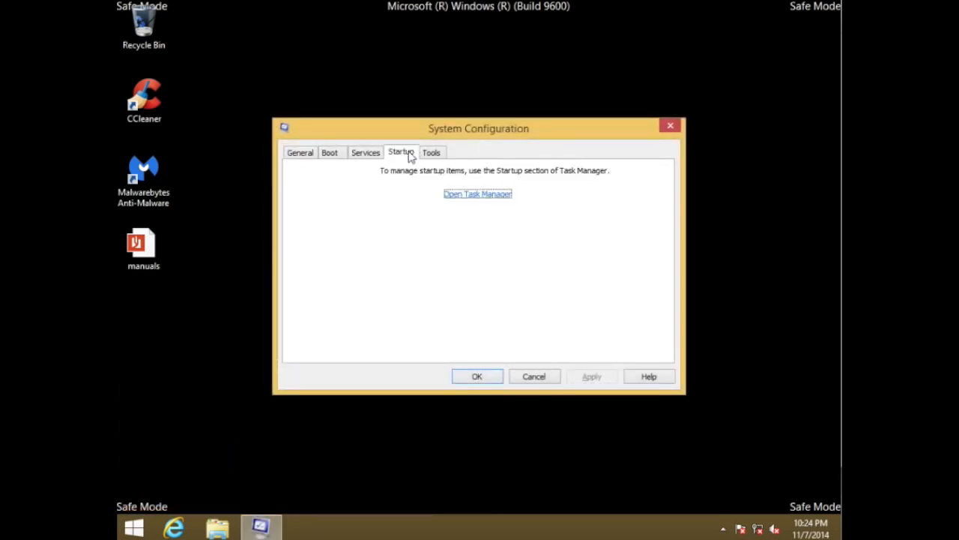
# Open Task Manager's startup list and disable ChocolateBar and Java(TM) Update Scheduler
pyautogui.click(473, 193)
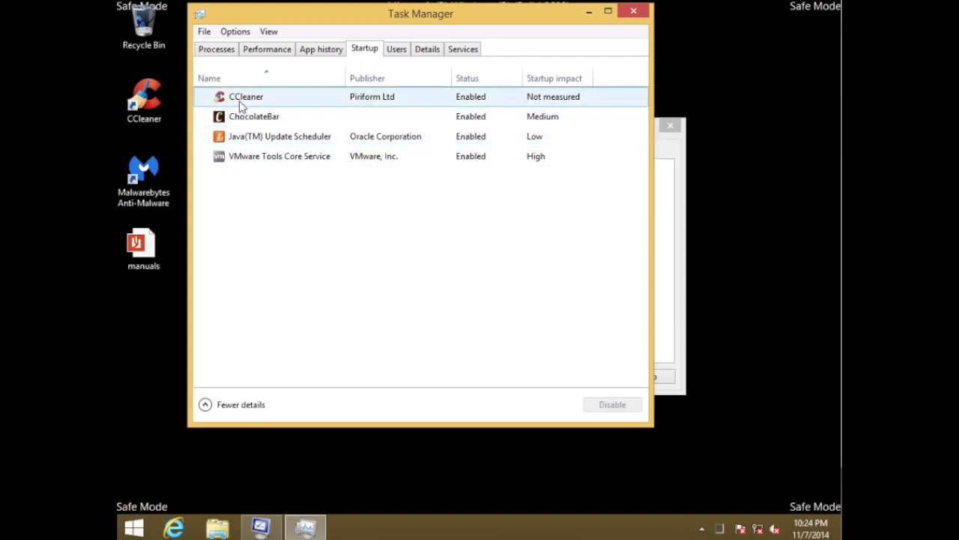
pyautogui.click(240, 124)
pyautogui.rightClick(241, 124)
pyautogui.click(260, 127)
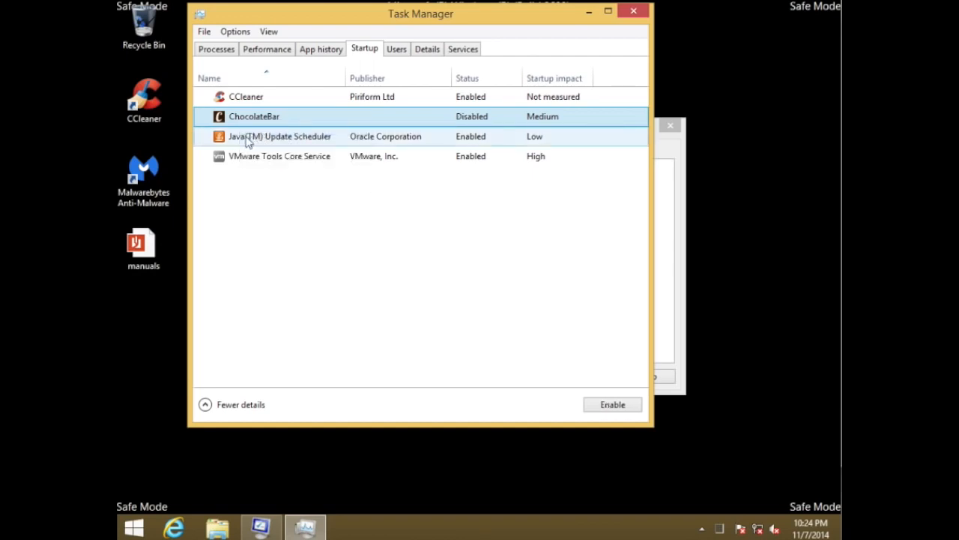
pyautogui.rightClick(252, 142)
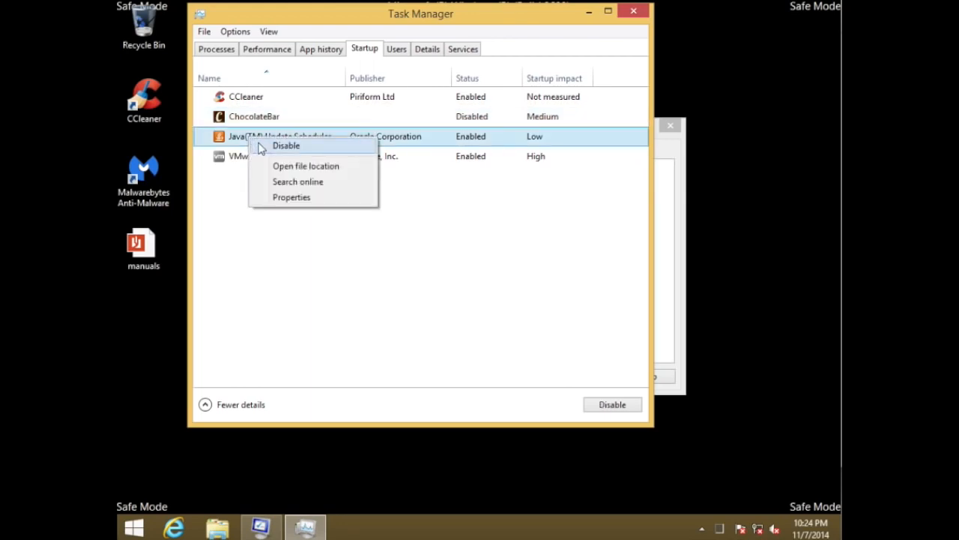
pyautogui.click(261, 147)
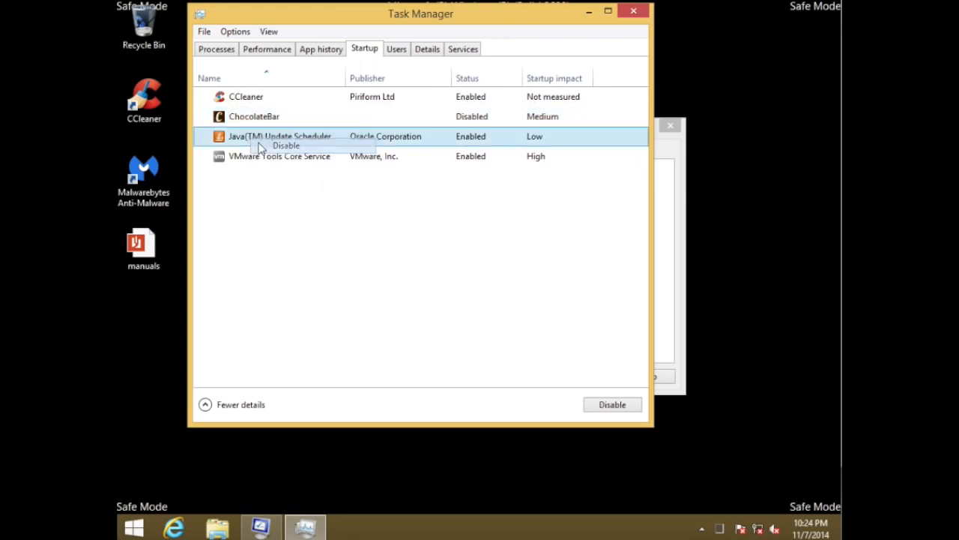
# Disable CCleaner at startup, and close Task Manager and System Configuration
pyautogui.click(260, 100)
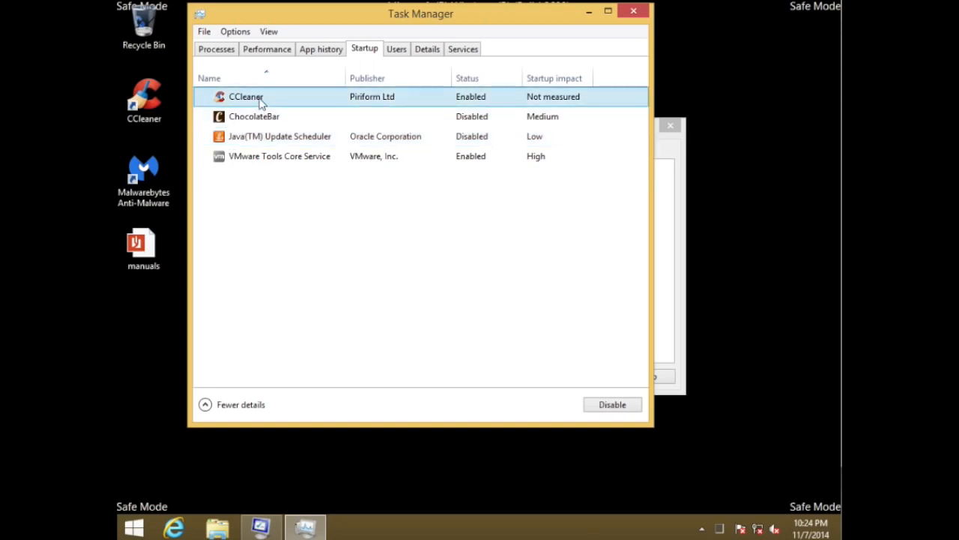
pyautogui.rightClick(260, 101)
pyautogui.click(284, 107)
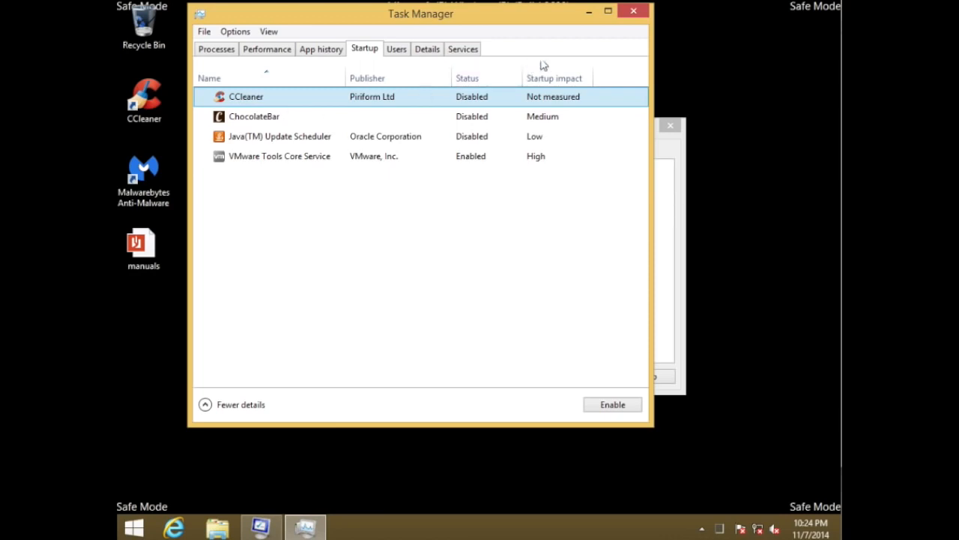
pyautogui.click(635, 12)
pyautogui.click(676, 126)
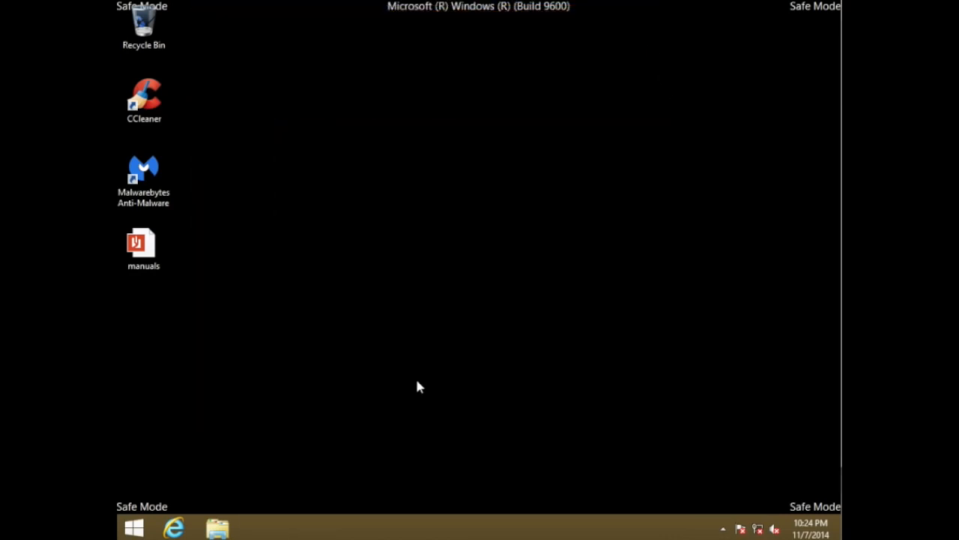
# Restart the computer, go to the desktop, and check the hidden notification area icons
pyautogui.rightClick(139, 525)
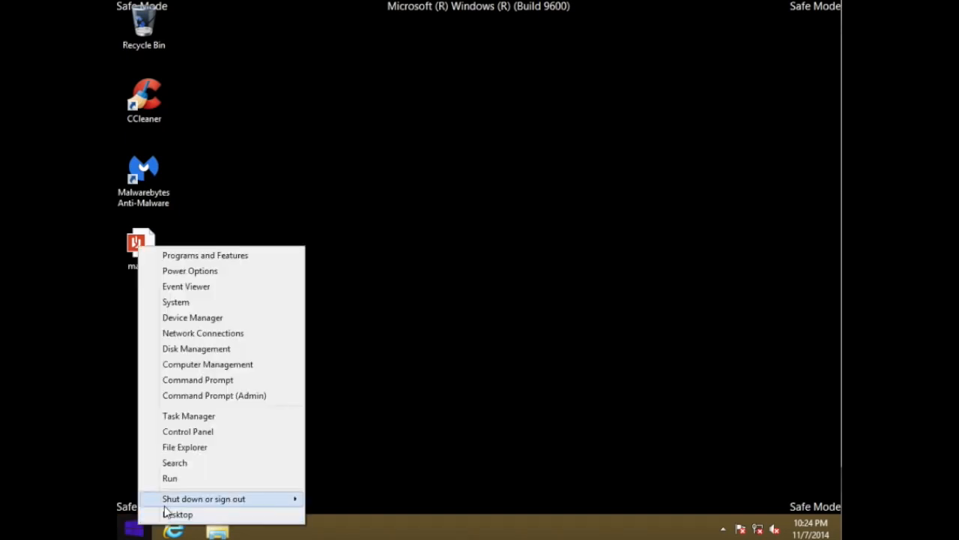
pyautogui.moveTo(171, 505)
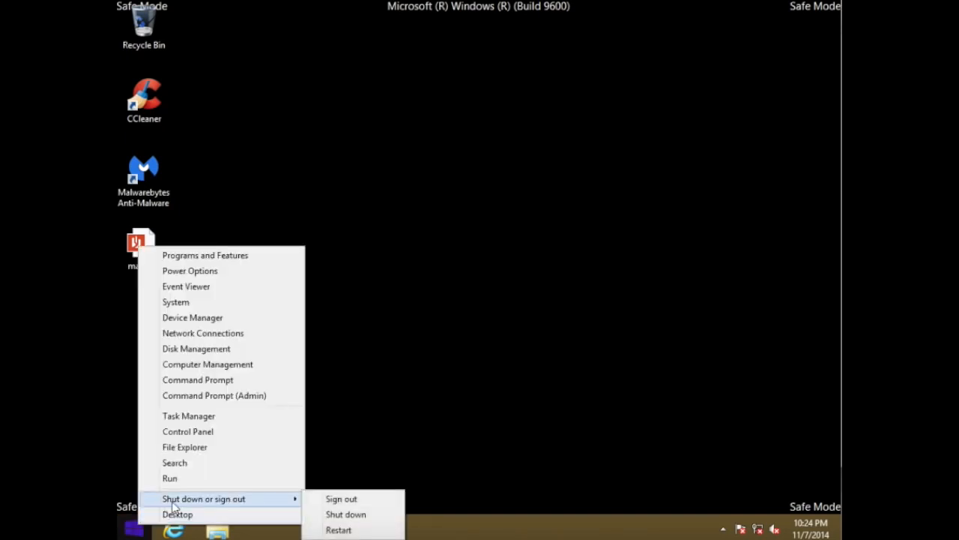
pyautogui.click(339, 530)
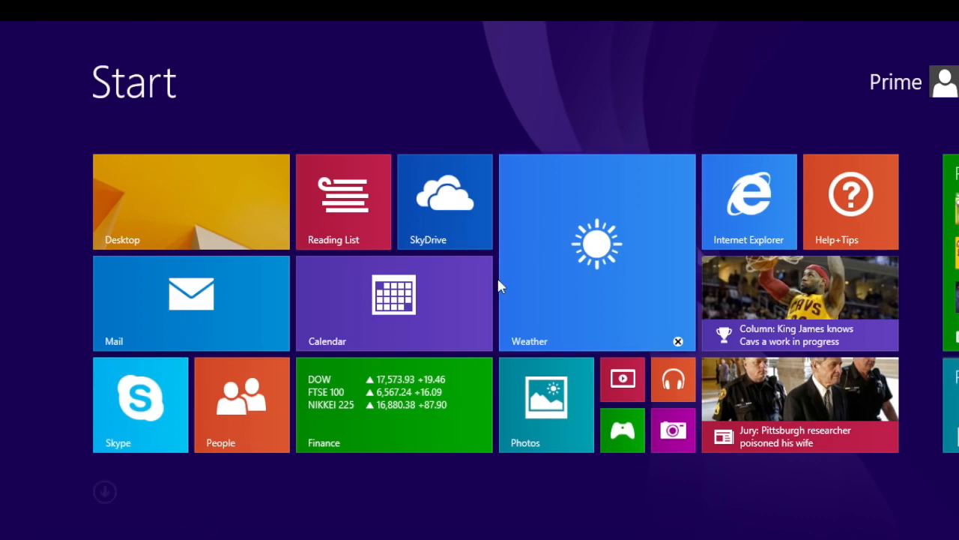
pyautogui.click(195, 228)
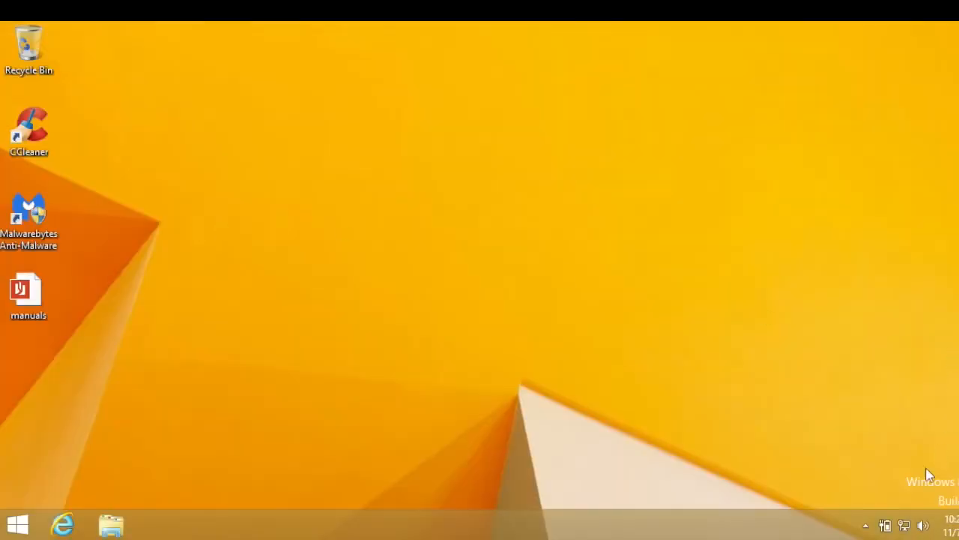
pyautogui.click(865, 526)
pyautogui.click(863, 527)
# Uninstall ChocolateBar by We-Care.com v1.0.1.0 through Programs and Features, and close the window
pyautogui.rightClick(25, 523)
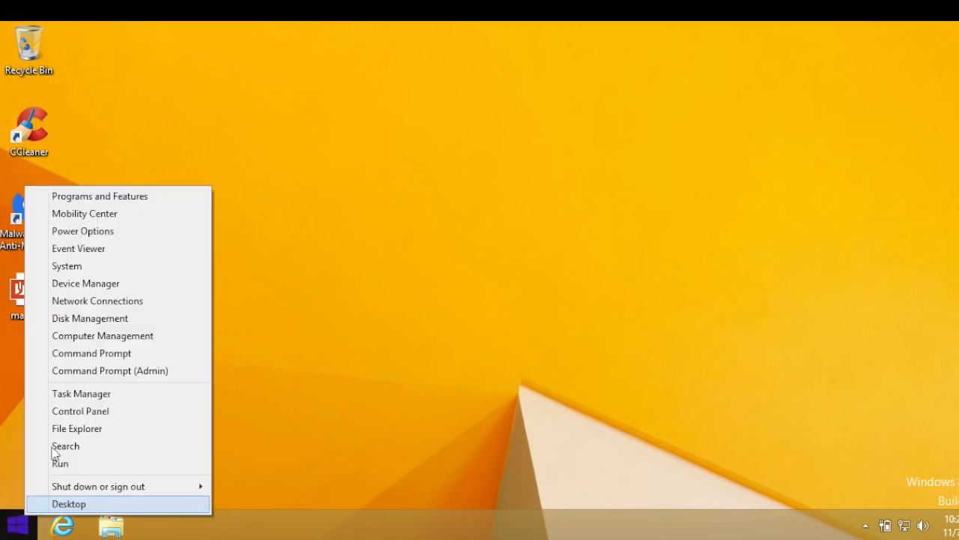
pyautogui.click(116, 198)
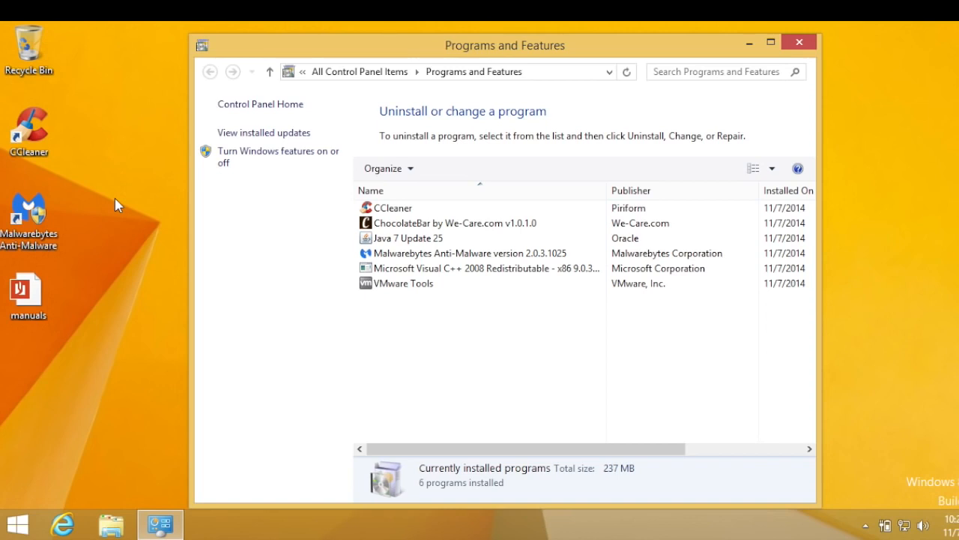
pyautogui.click(418, 224)
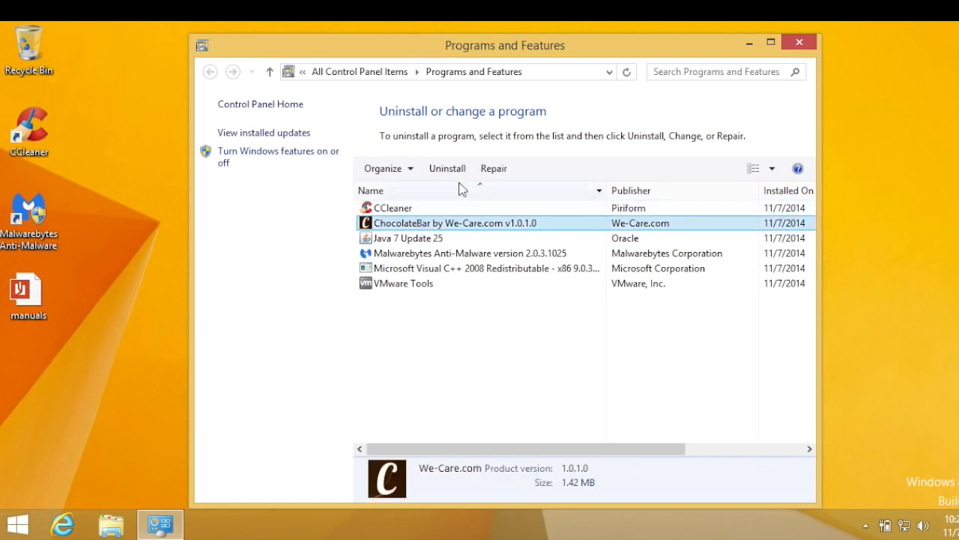
pyautogui.click(452, 169)
pyautogui.click(562, 267)
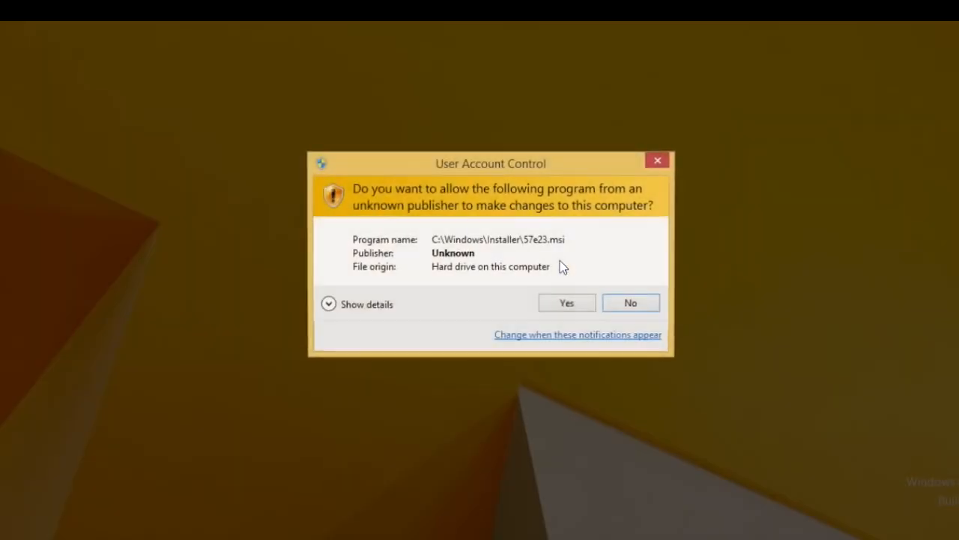
pyautogui.click(556, 302)
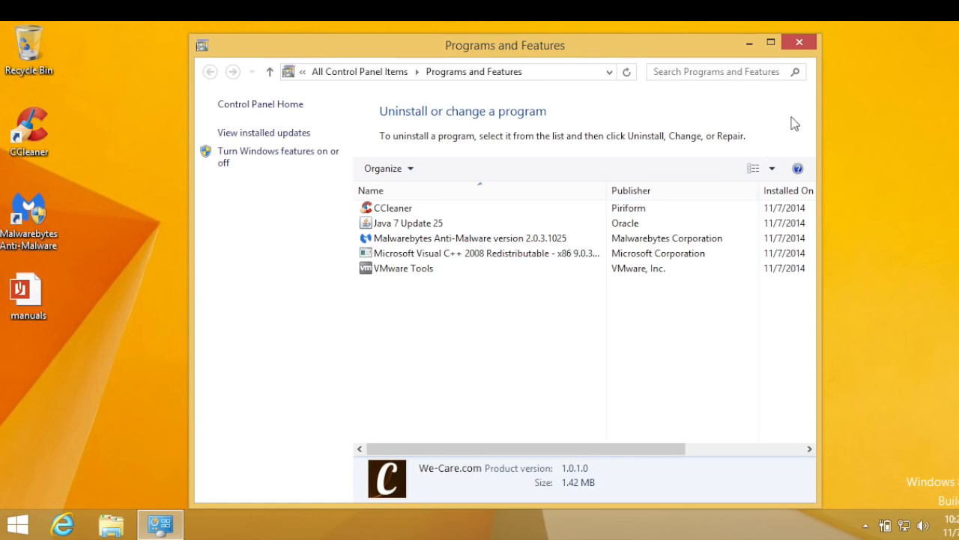
pyautogui.click(799, 43)
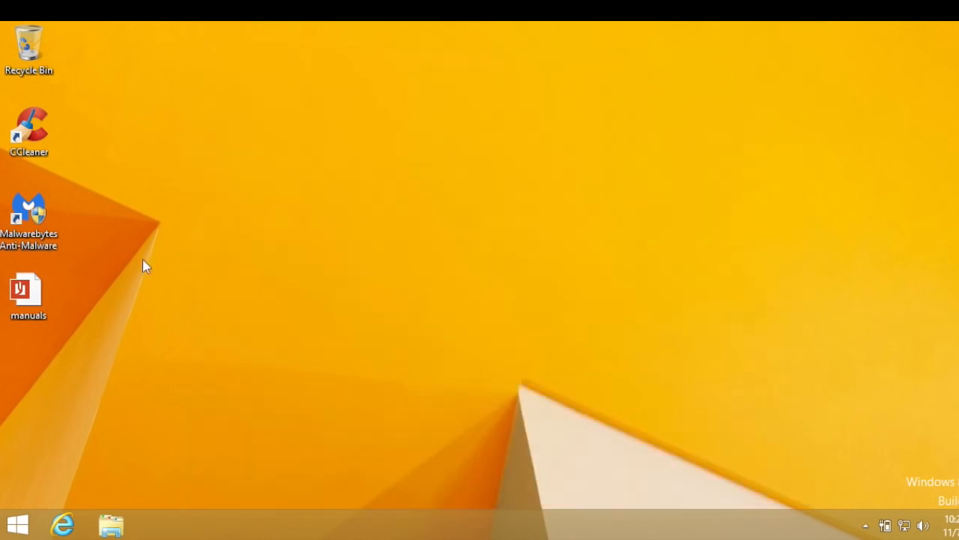
pyautogui.click(71, 523)
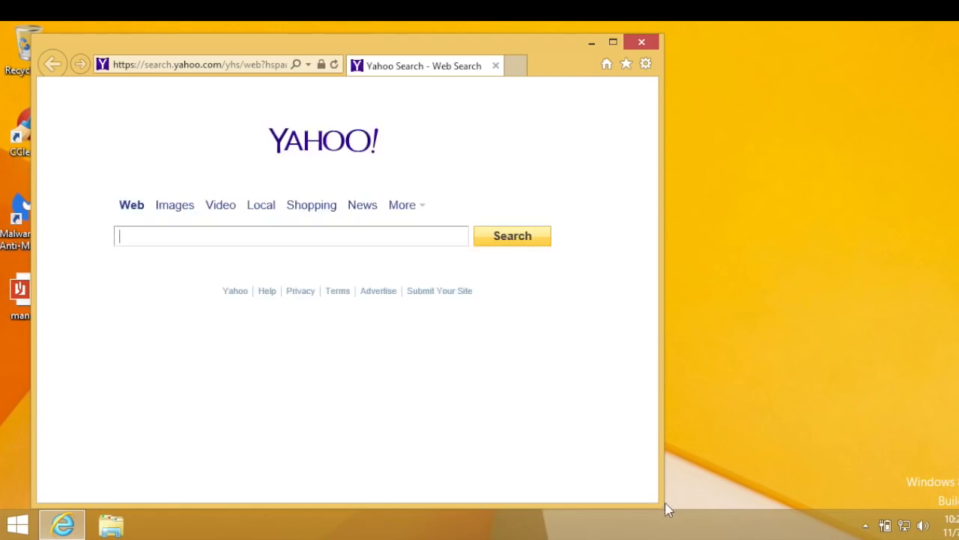
pyautogui.click(646, 66)
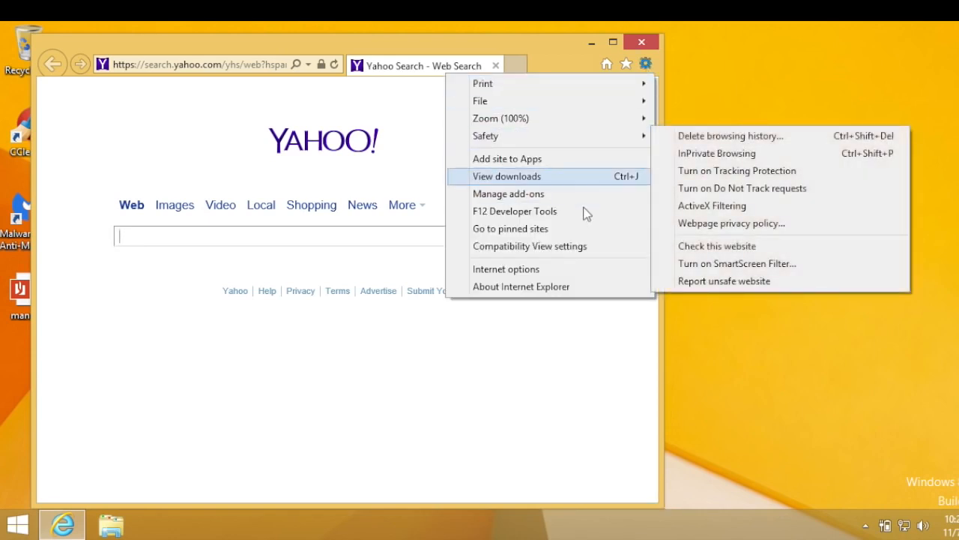
pyautogui.click(549, 273)
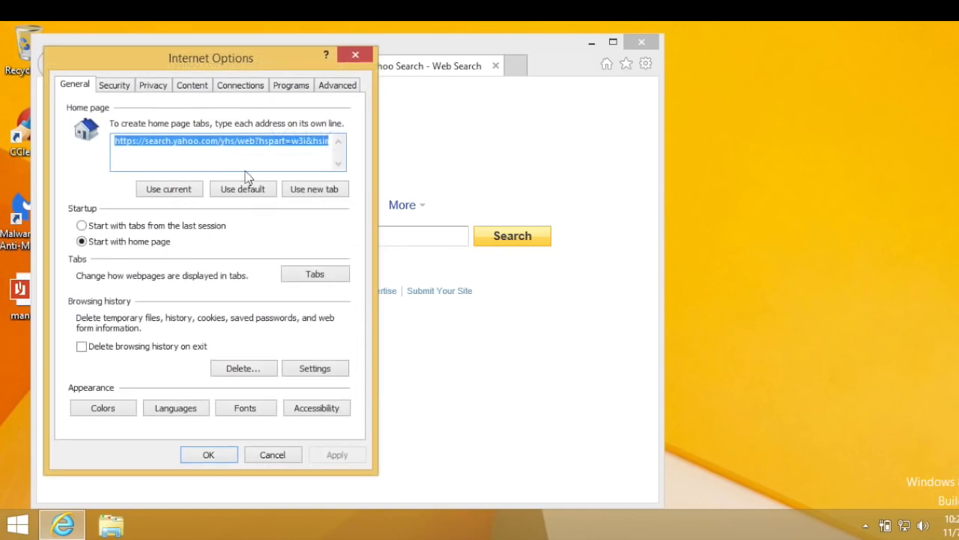
pyautogui.write('www.google.com')
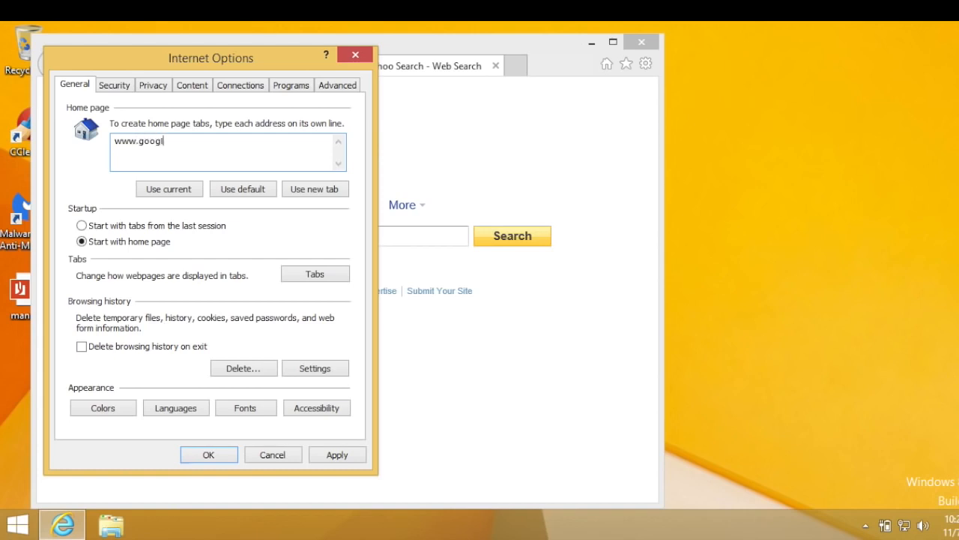
pyautogui.click(334, 454)
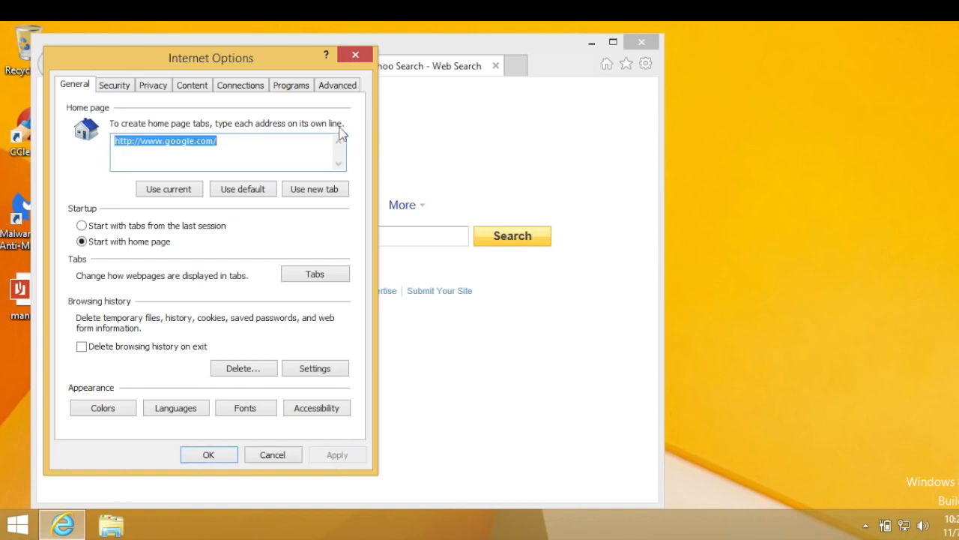
# Restore the advanced settings and reset Internet Explorer to its defaults, closing the browser and the KeepMySettingsX error message
pyautogui.click(332, 86)
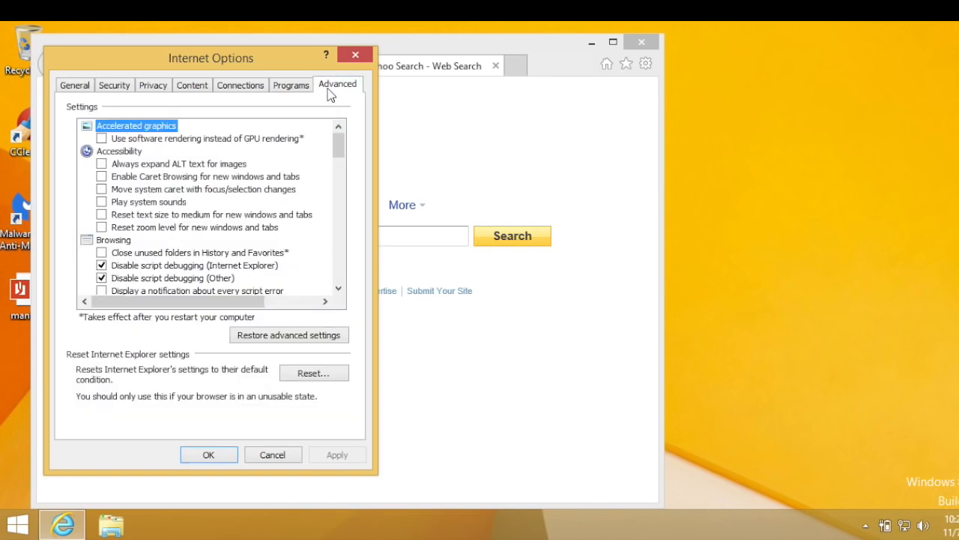
pyautogui.click(264, 339)
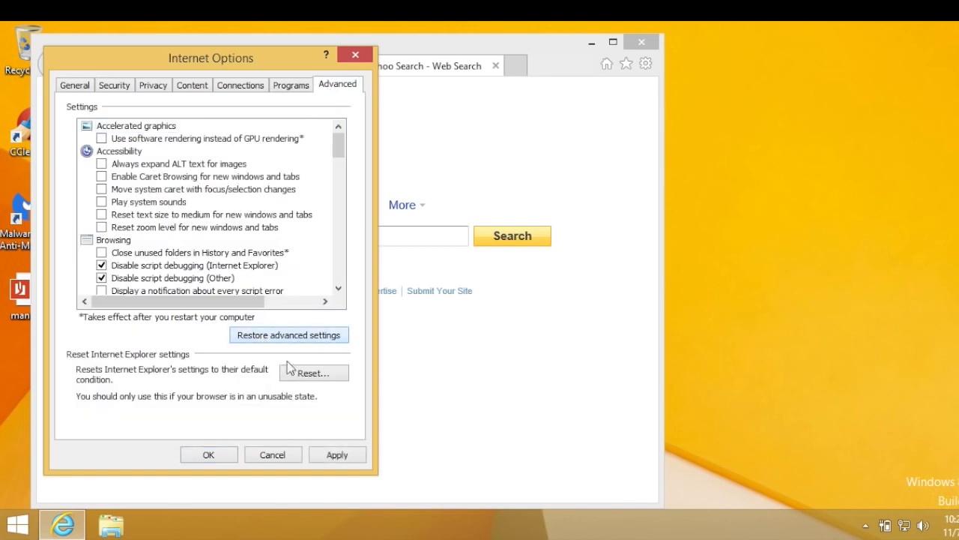
pyautogui.click(303, 379)
pyautogui.click(294, 325)
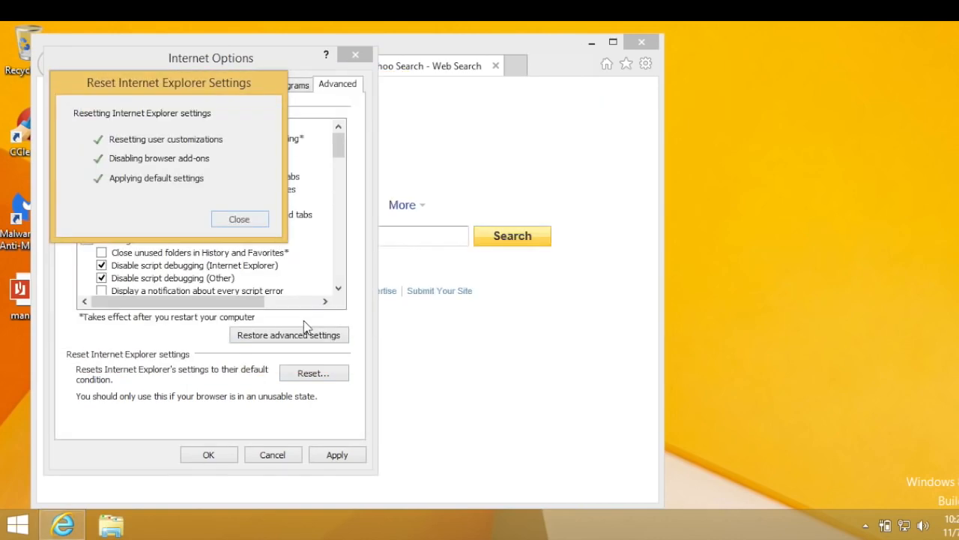
pyautogui.click(254, 218)
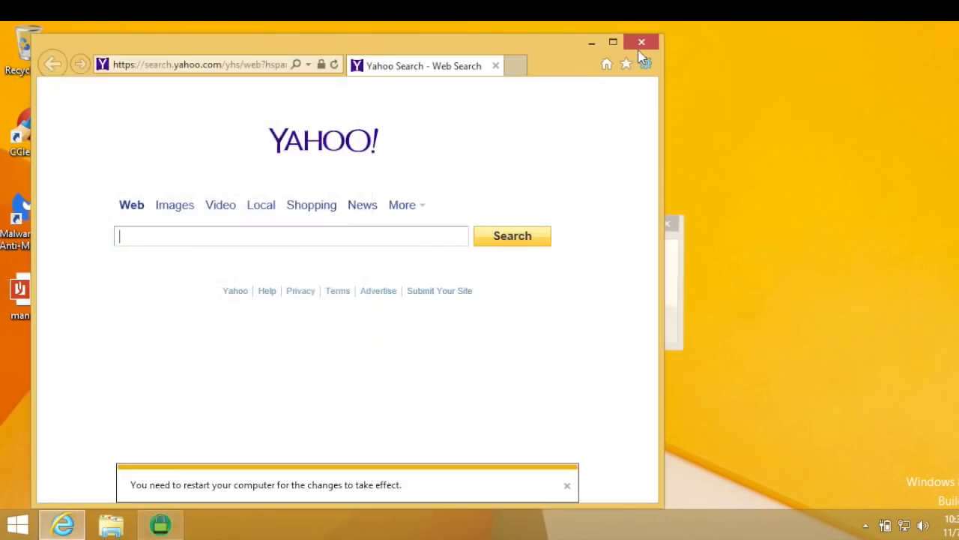
pyautogui.click(640, 48)
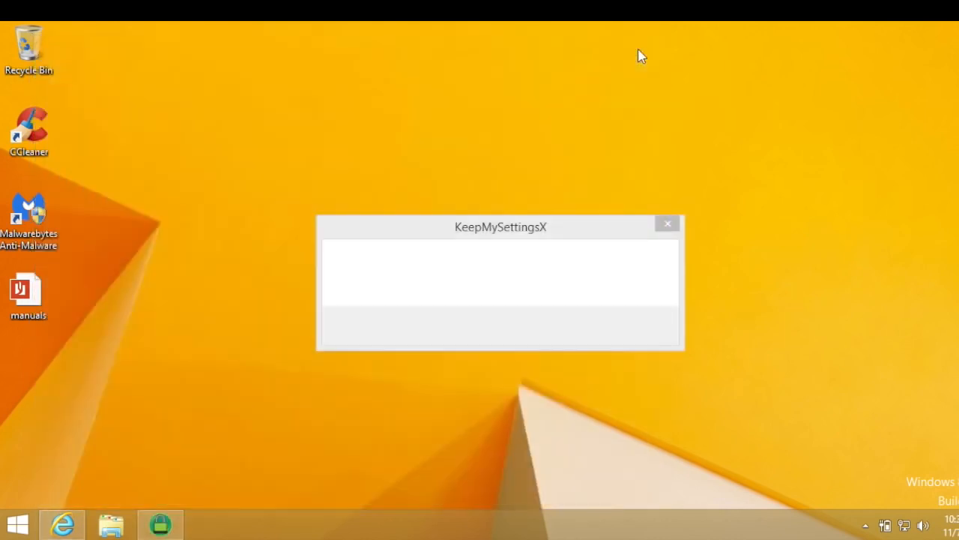
pyautogui.click(667, 223)
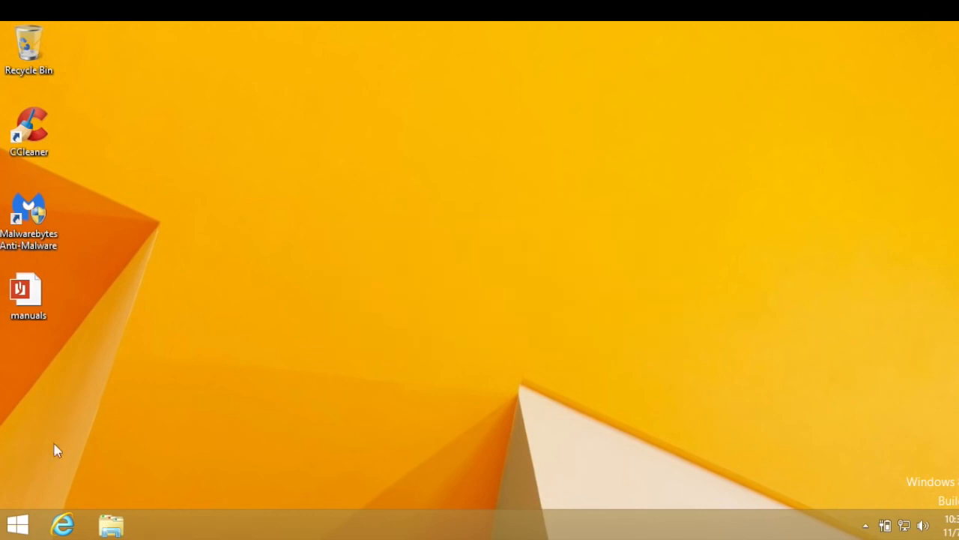
# Reopen Internet Explorer, decline its recommended security and compatibility settings, and widen the browser window
pyautogui.click(62, 524)
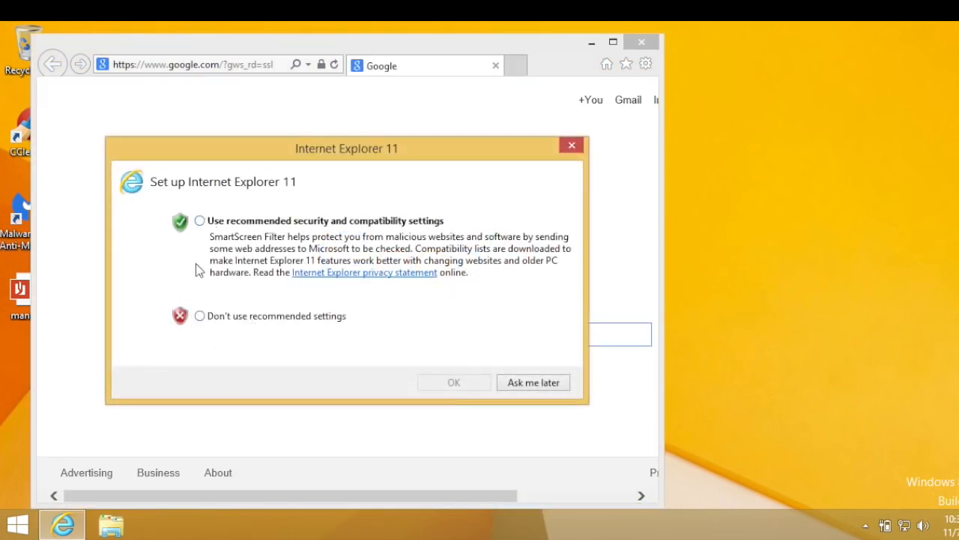
pyautogui.click(198, 319)
pyautogui.click(456, 383)
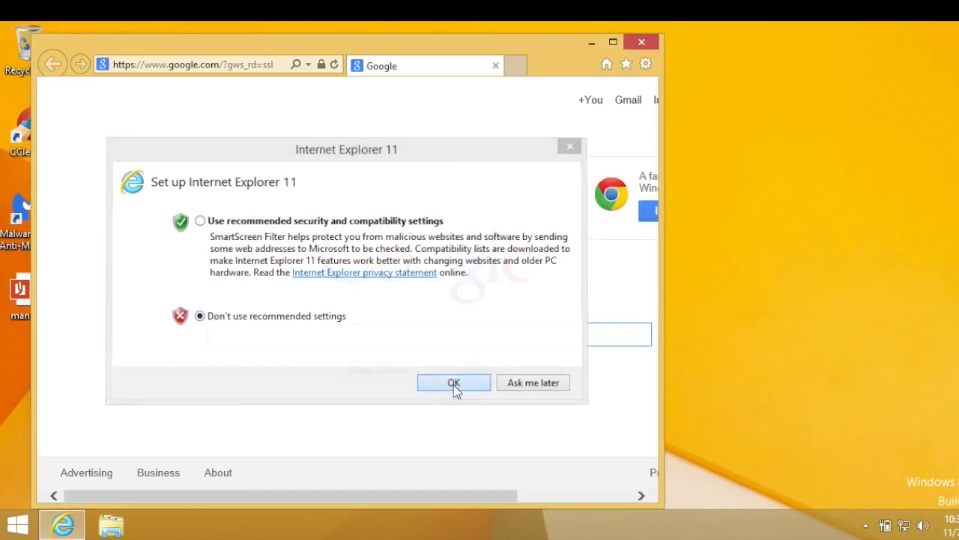
pyautogui.moveTo(659, 501); pyautogui.dragTo(916, 445)
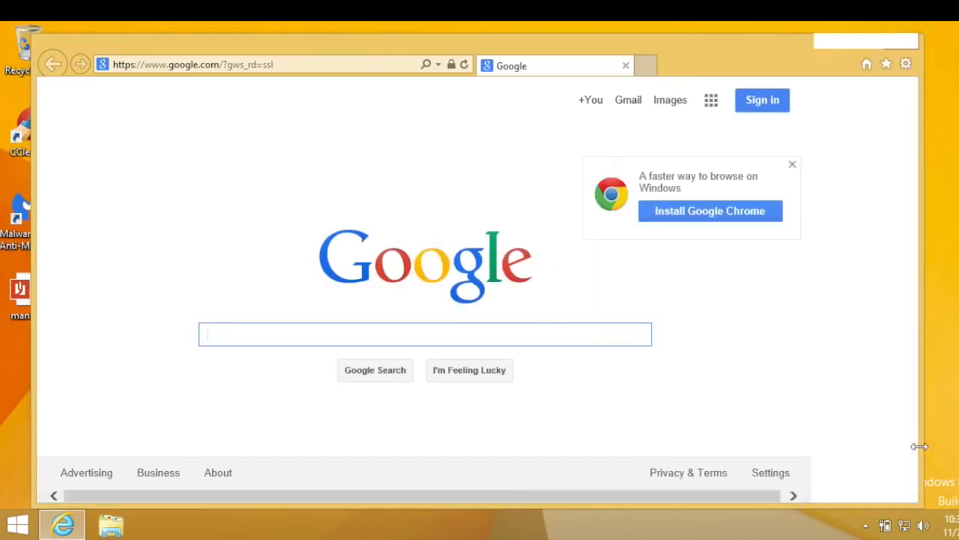
# Go to ninite.com in Internet Explorer
pyautogui.click(271, 67)
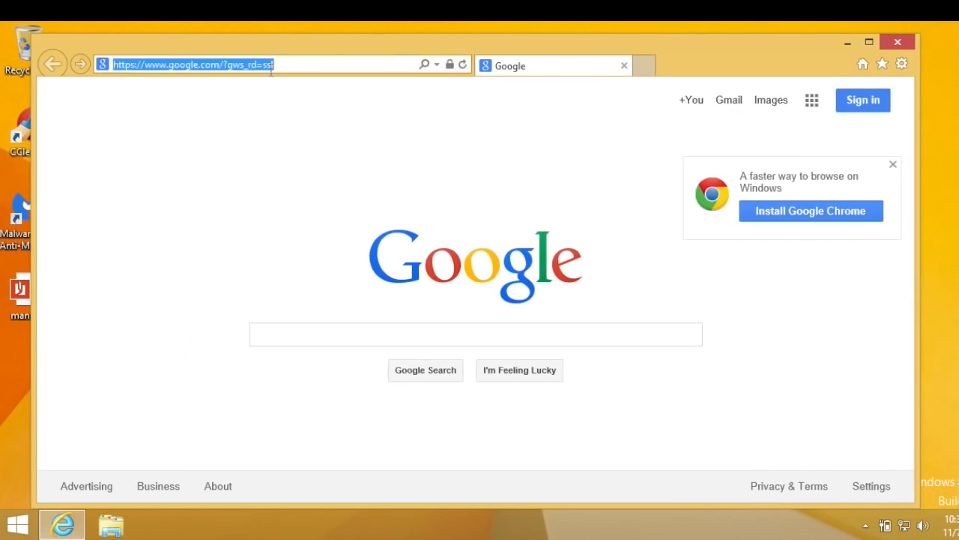
pyautogui.write('nini')
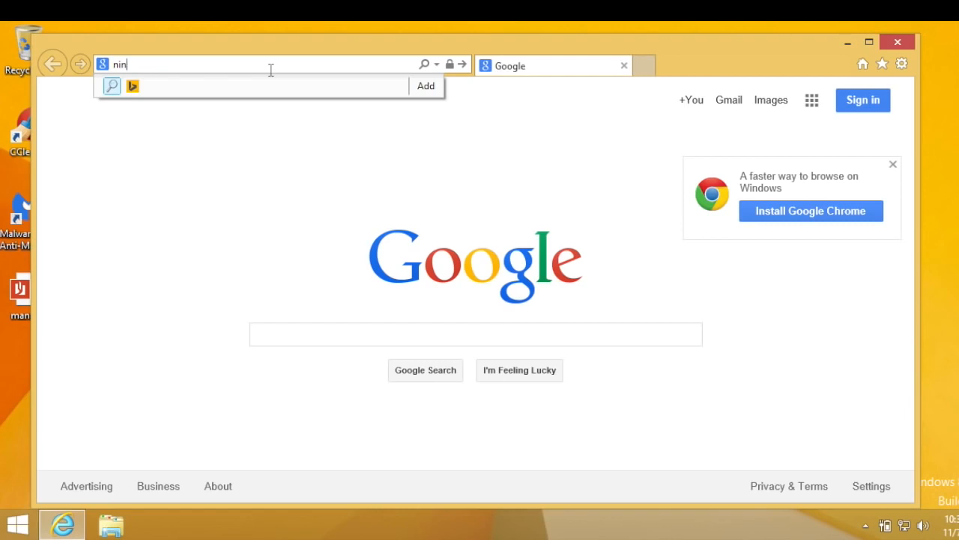
pyautogui.press('BackSpace')
pyautogui.press('BackSpace')
pyautogui.press('BackSpace')
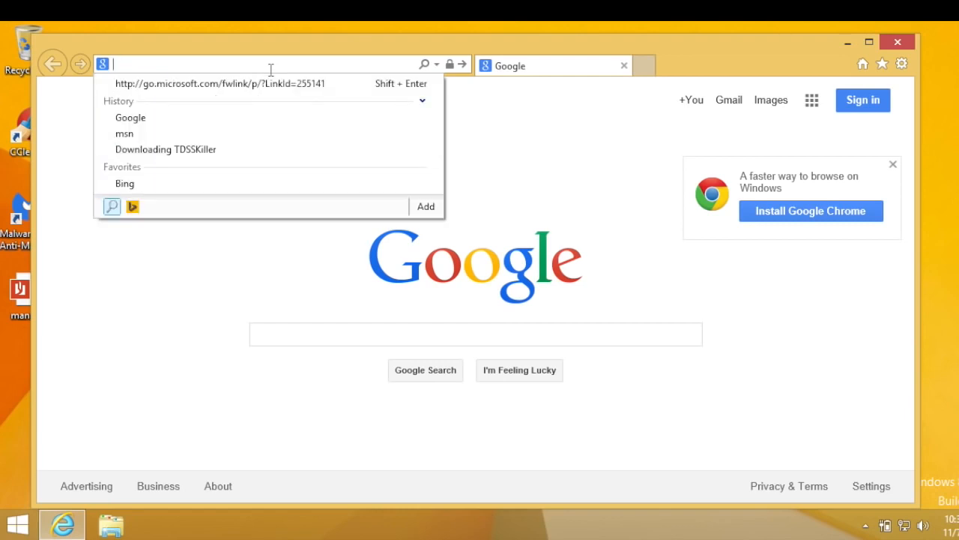
pyautogui.write('ni')
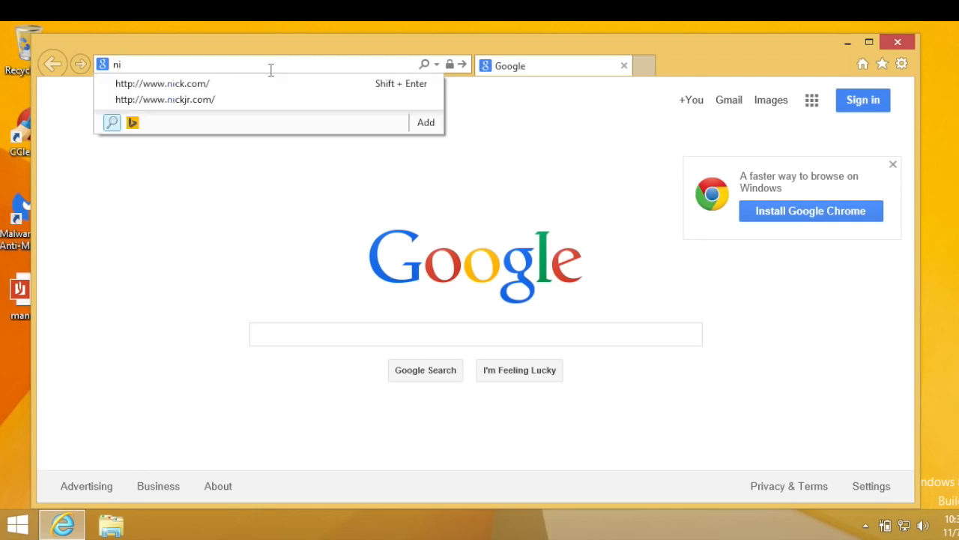
pyautogui.write('nite.c')
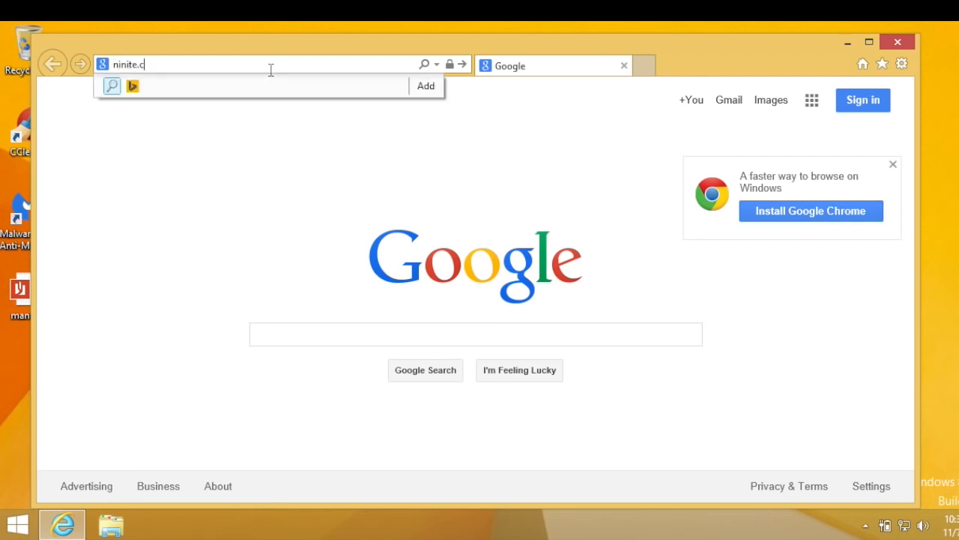
pyautogui.write('om')
pyautogui.press('Return')
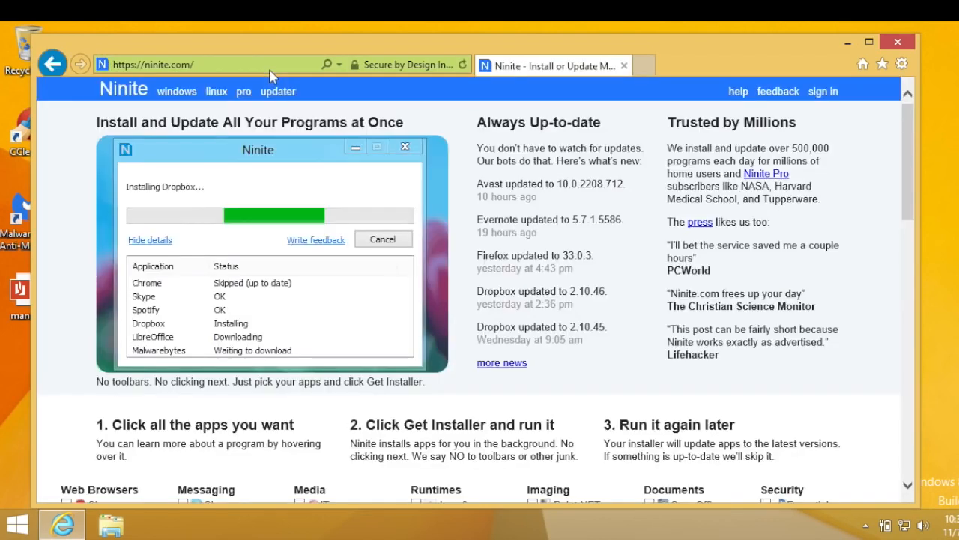
# Select Firefox and Classic Start in Ninite's app list and get the installer
pyautogui.moveTo(909, 133); pyautogui.dragTo(910, 239)
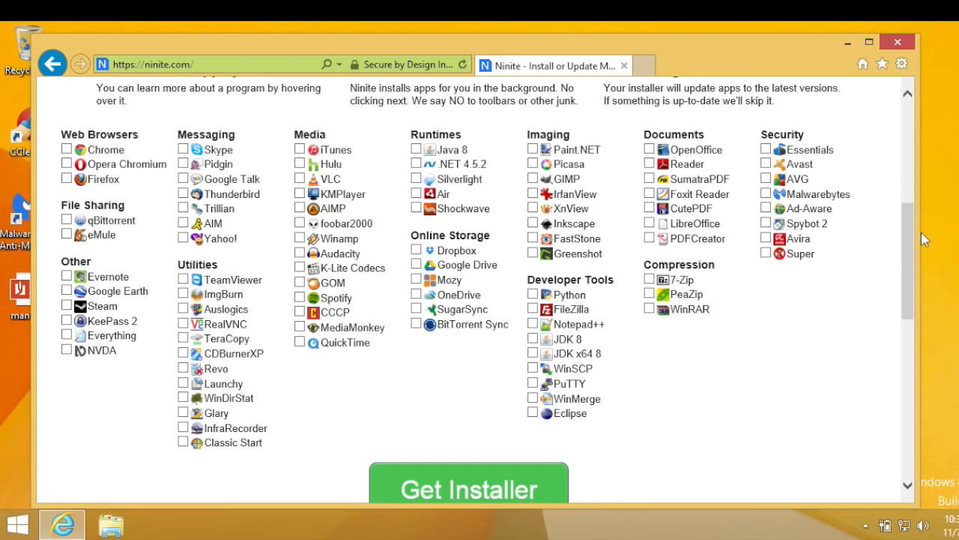
pyautogui.click(65, 184)
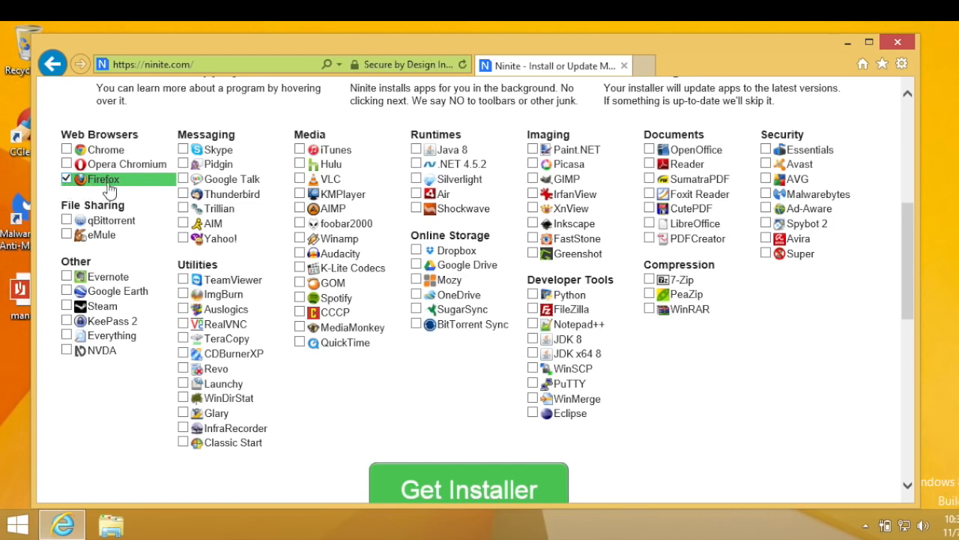
pyautogui.click(183, 444)
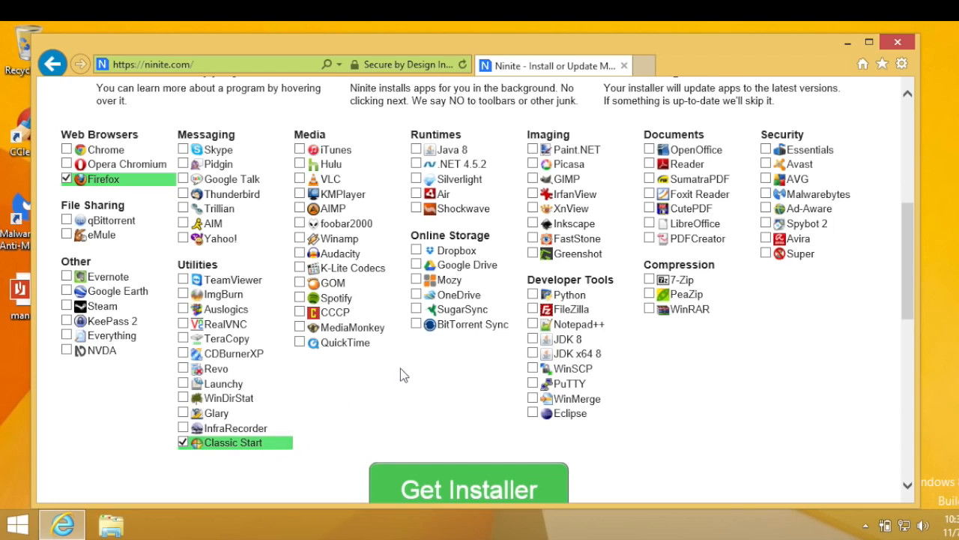
pyautogui.click(423, 485)
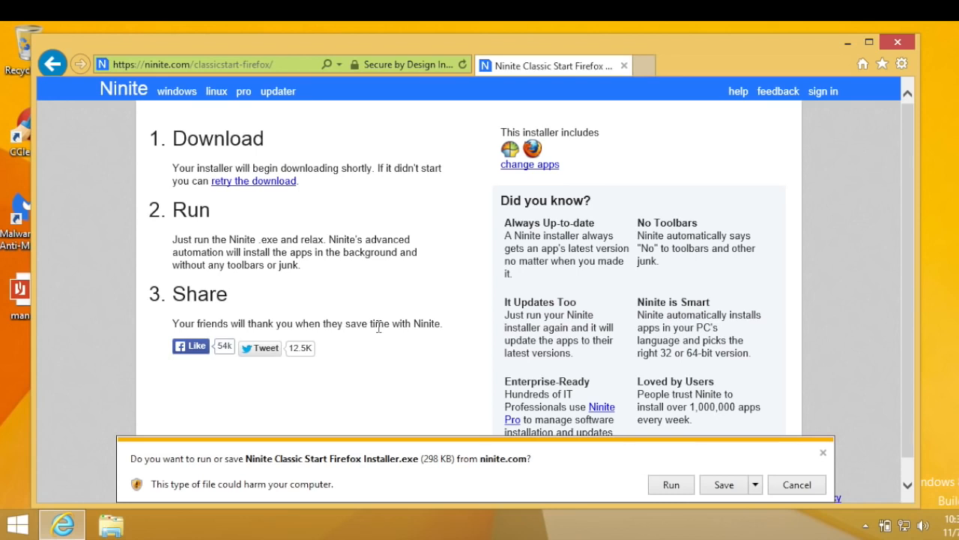
# Run the Ninite installer with administrator permission to install Firefox and Classic Start, and close Ninite and the browser
pyautogui.click(663, 487)
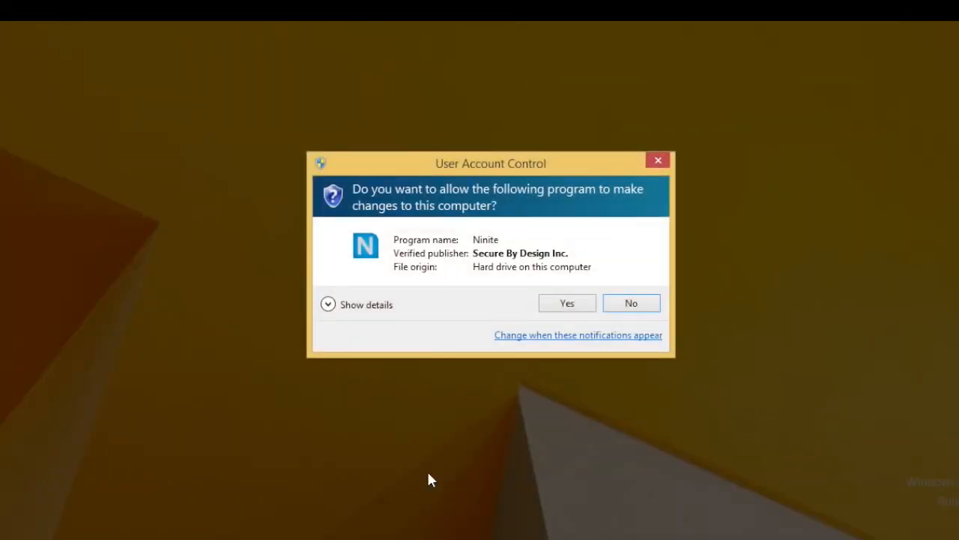
pyautogui.click(558, 304)
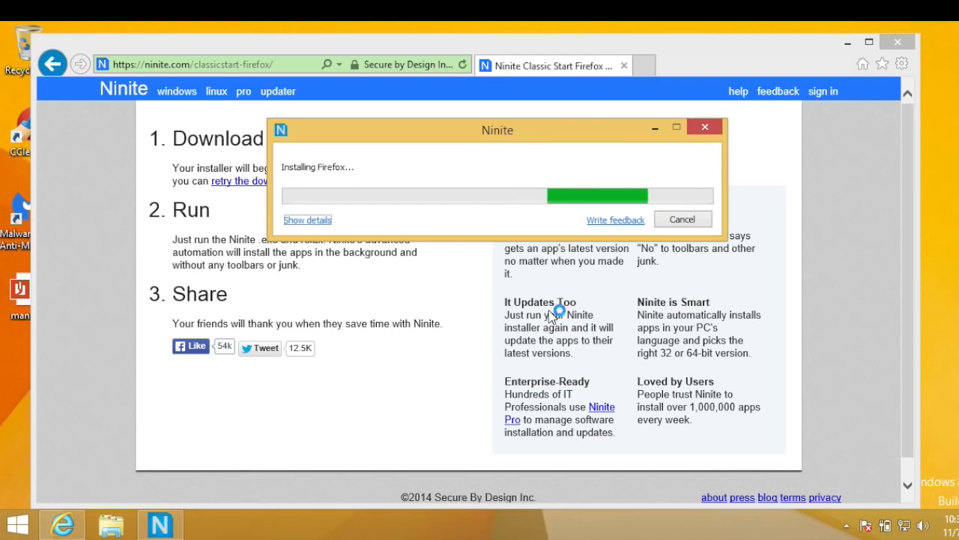
pyautogui.click(328, 220)
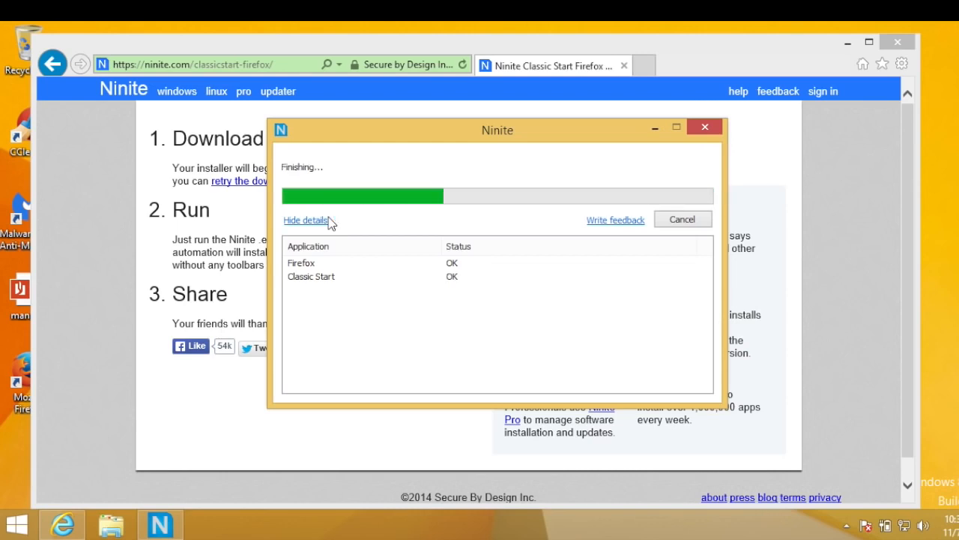
pyautogui.click(678, 219)
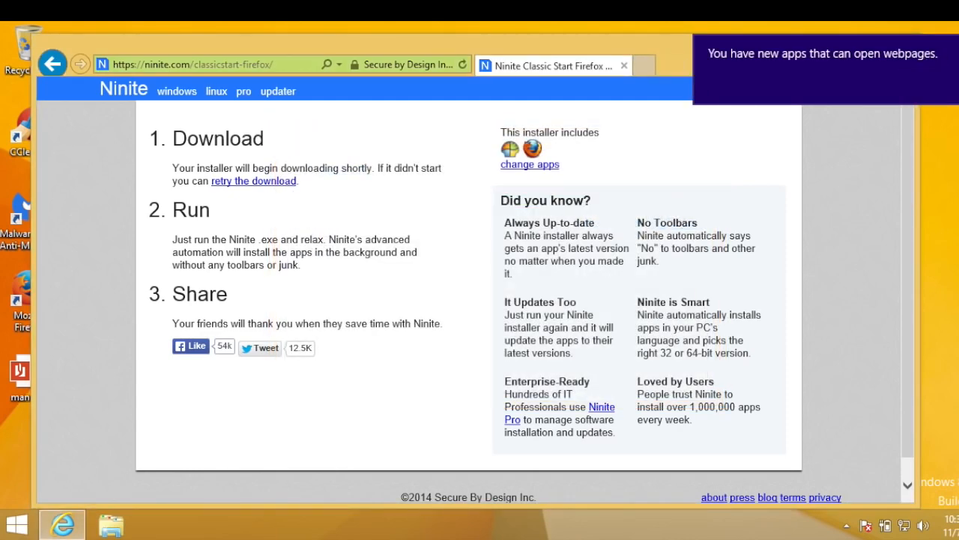
pyautogui.click(902, 37)
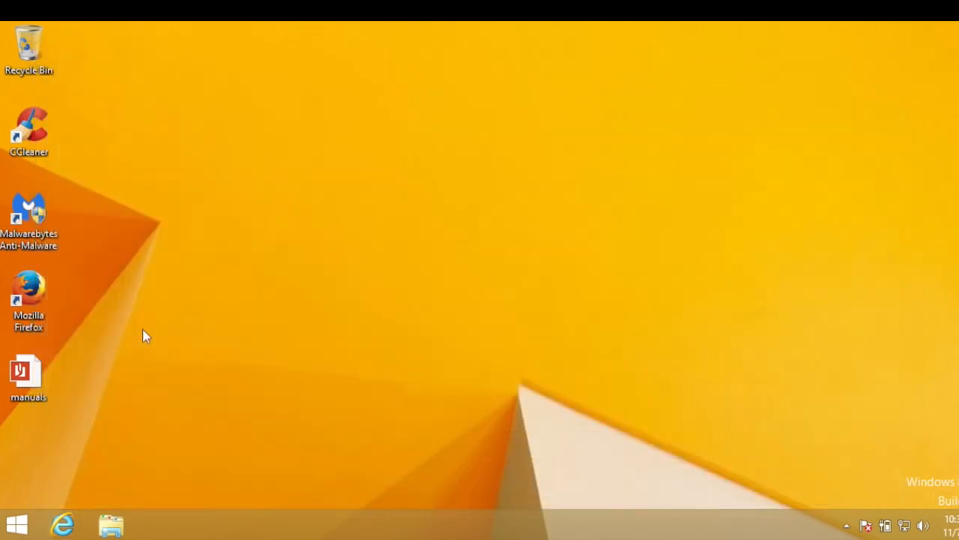
# Launch Mozilla Firefox and import the data from Microsoft Internet Explorer, choosing Firefox Start as the home page
pyautogui.doubleClick(36, 300)
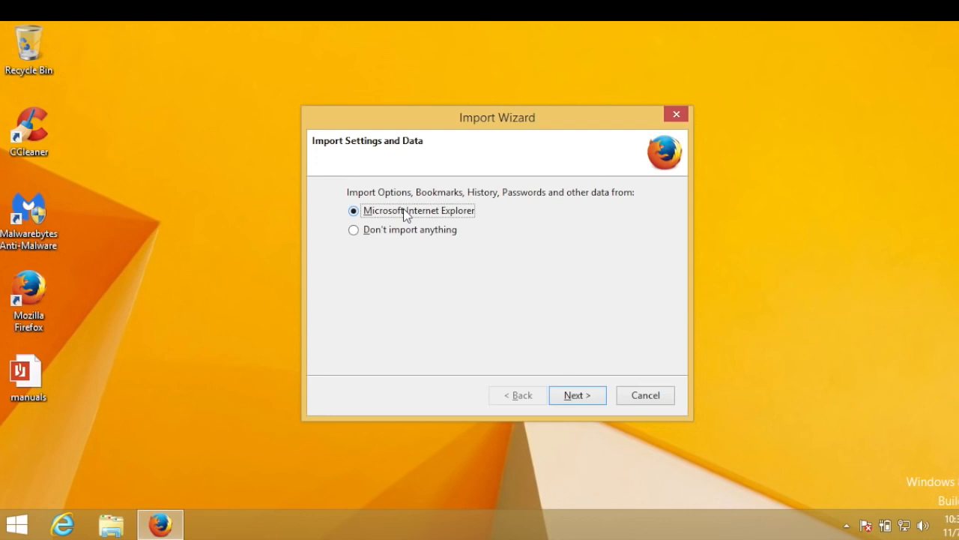
pyautogui.click(571, 394)
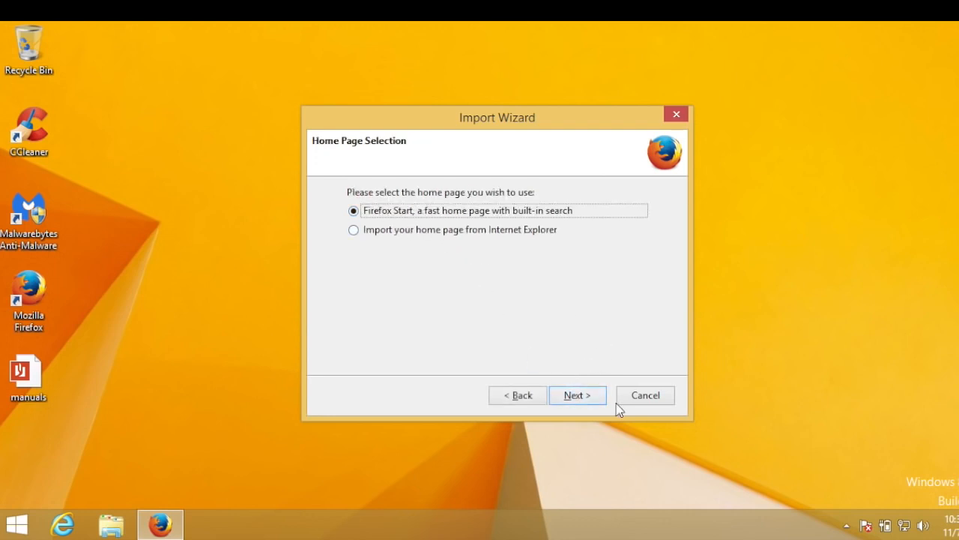
pyautogui.click(583, 397)
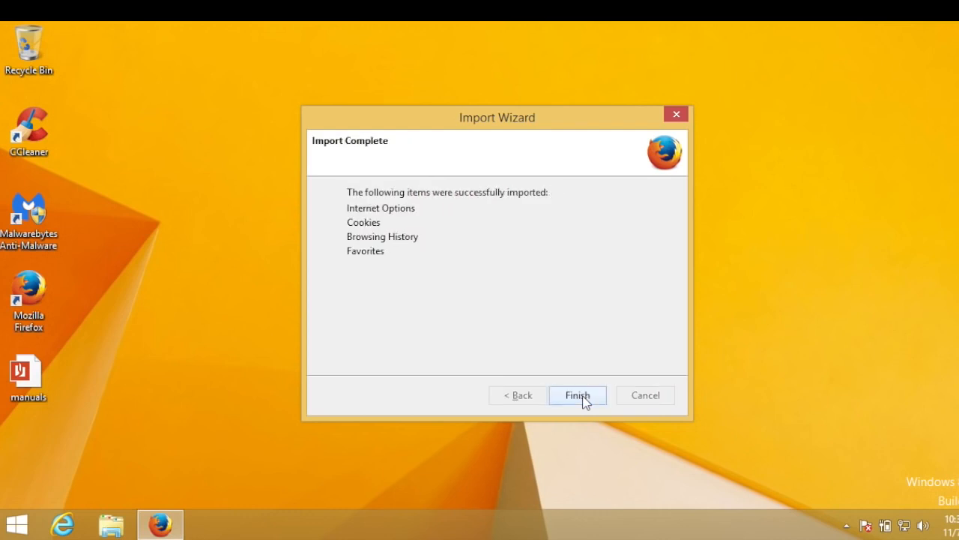
pyautogui.click(584, 401)
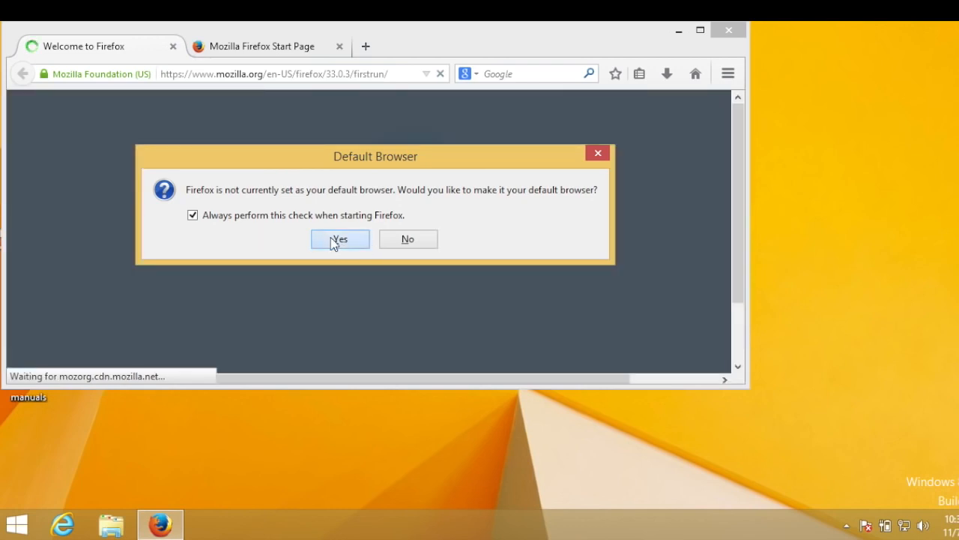
# Make Firefox the default browser and enlarge its window to nearly the full width of the desktop
pyautogui.click(339, 239)
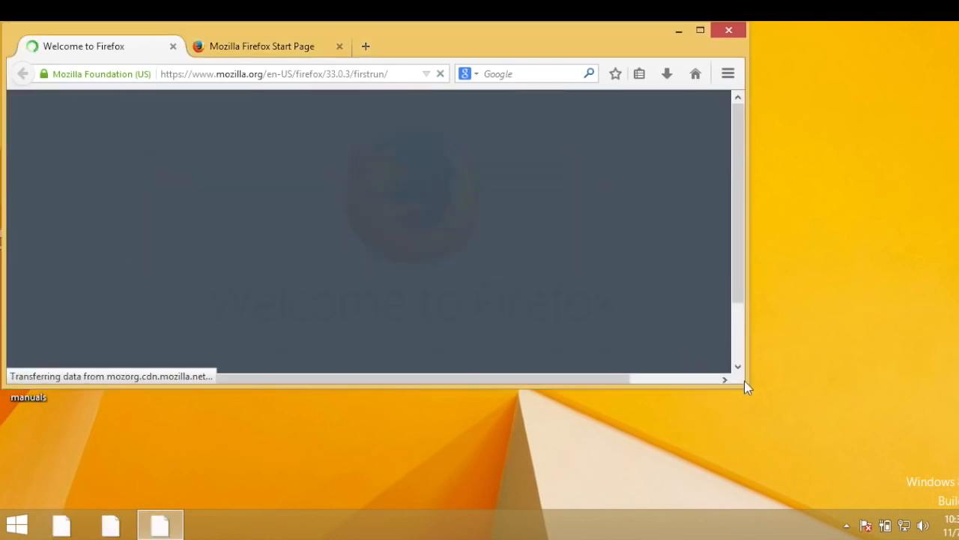
pyautogui.click(475, 327)
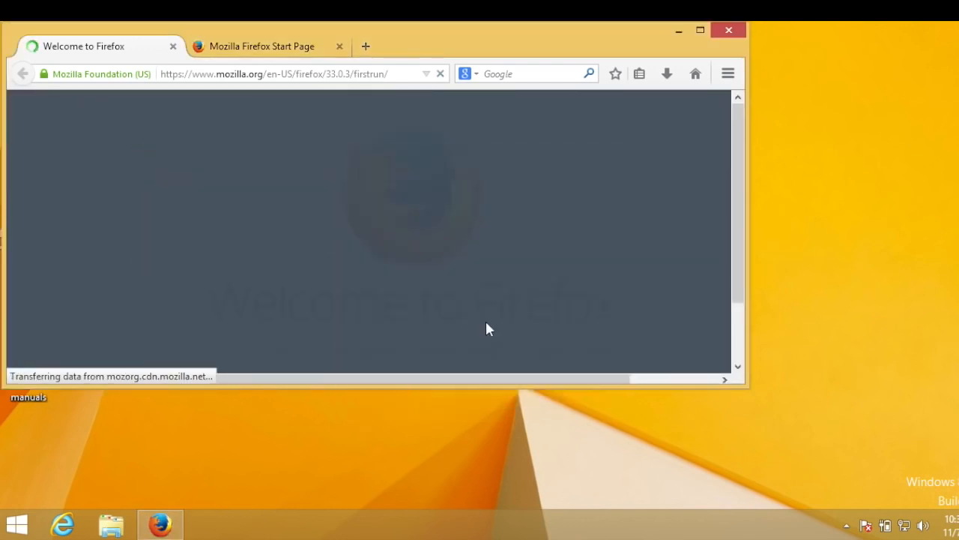
pyautogui.moveTo(750, 388); pyautogui.dragTo(957, 480)
pyautogui.click(762, 237)
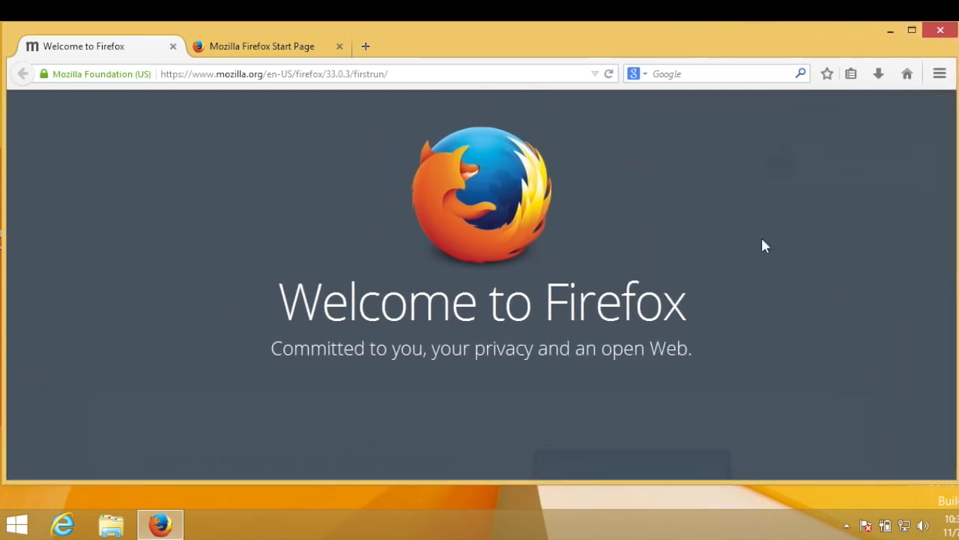
# Look over the bookmarks imported into Firefox
pyautogui.click(851, 73)
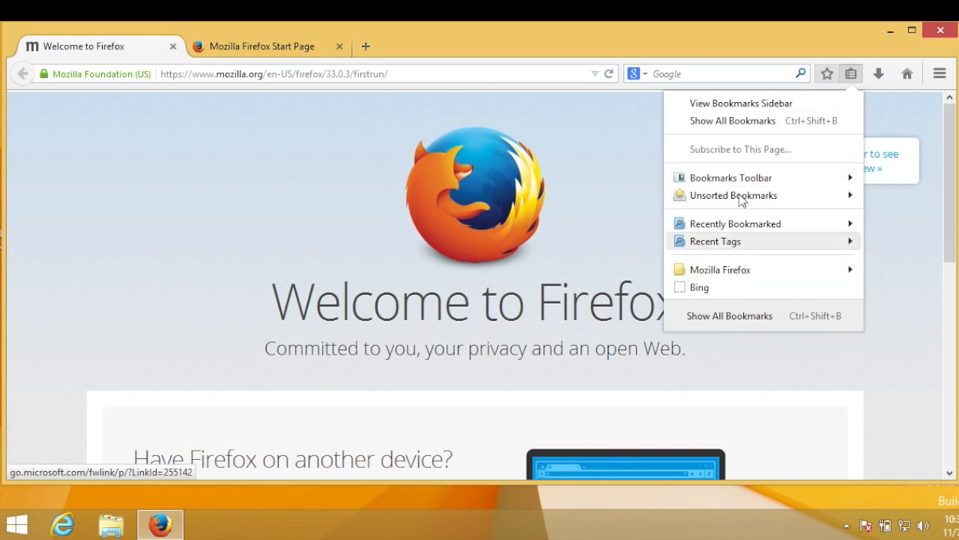
pyautogui.click(655, 41)
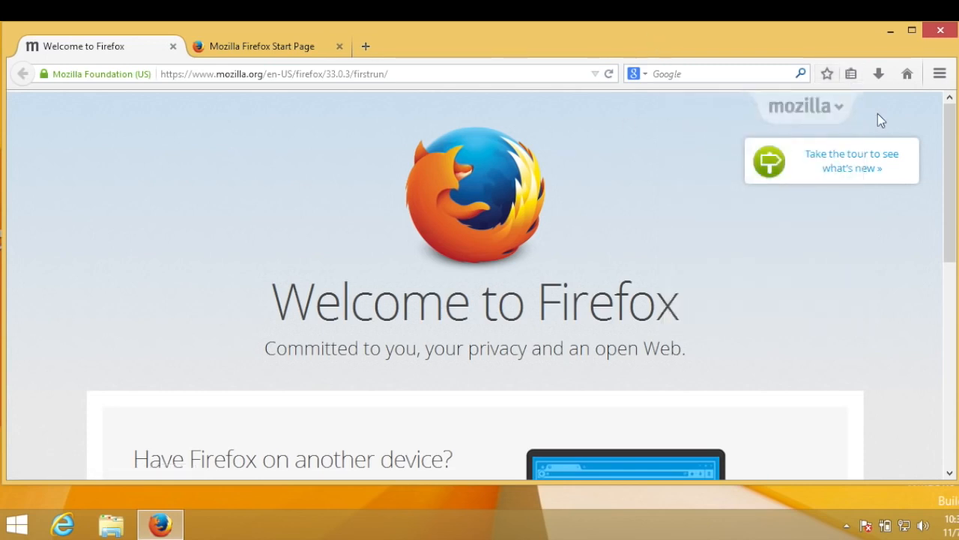
# Search Firefox's add-ons for adblock and install Adblock Plus 2.6.5
pyautogui.click(939, 74)
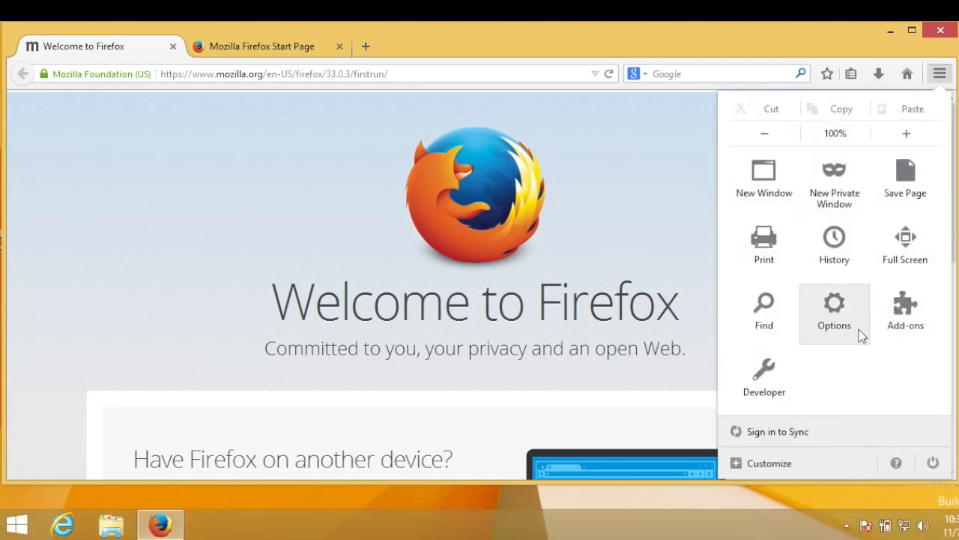
pyautogui.click(906, 329)
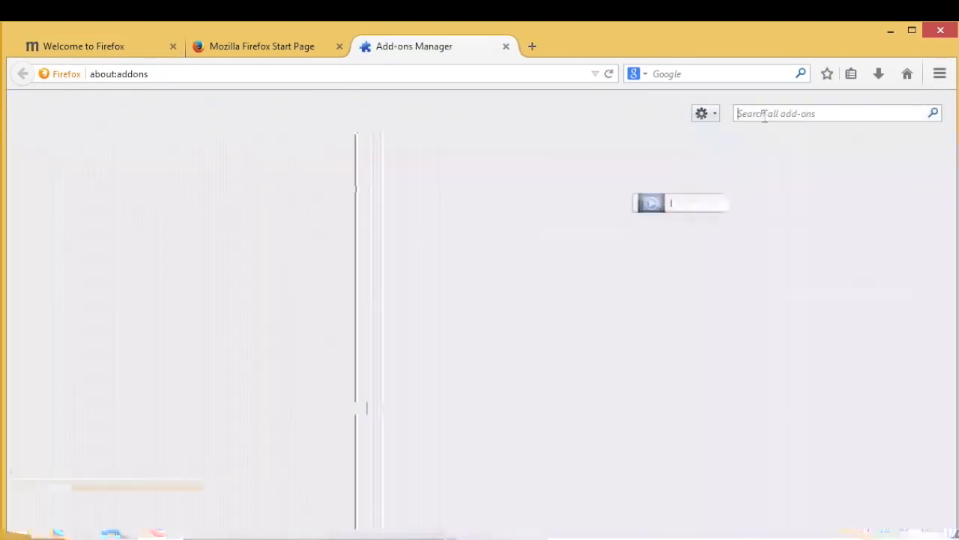
pyautogui.write('a')
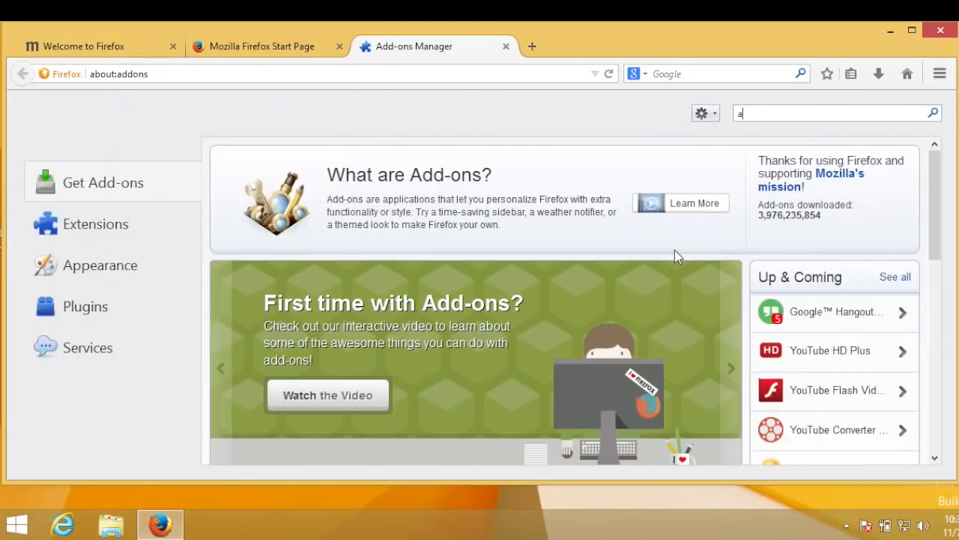
pyautogui.write('dblock')
pyautogui.press('Return')
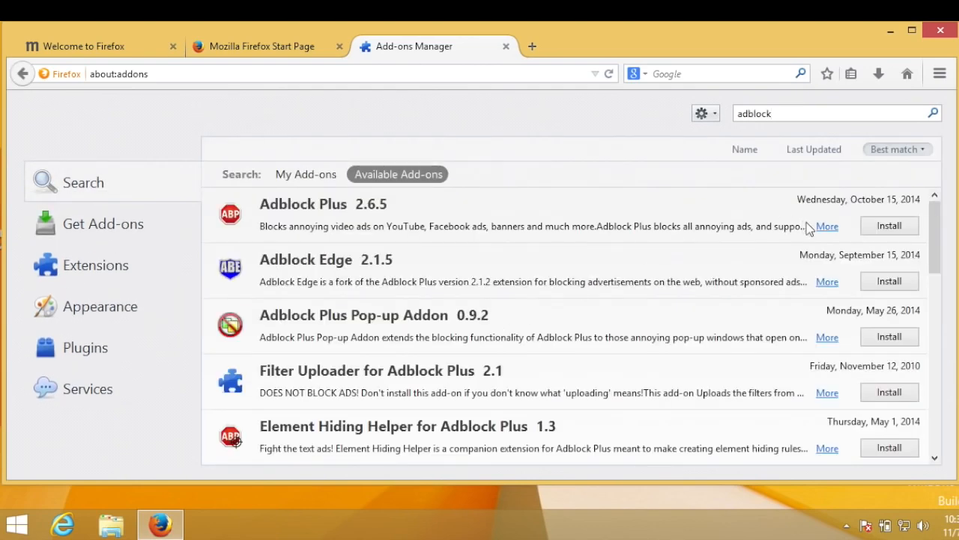
pyautogui.moveTo(933, 248); pyautogui.dragTo(957, 169)
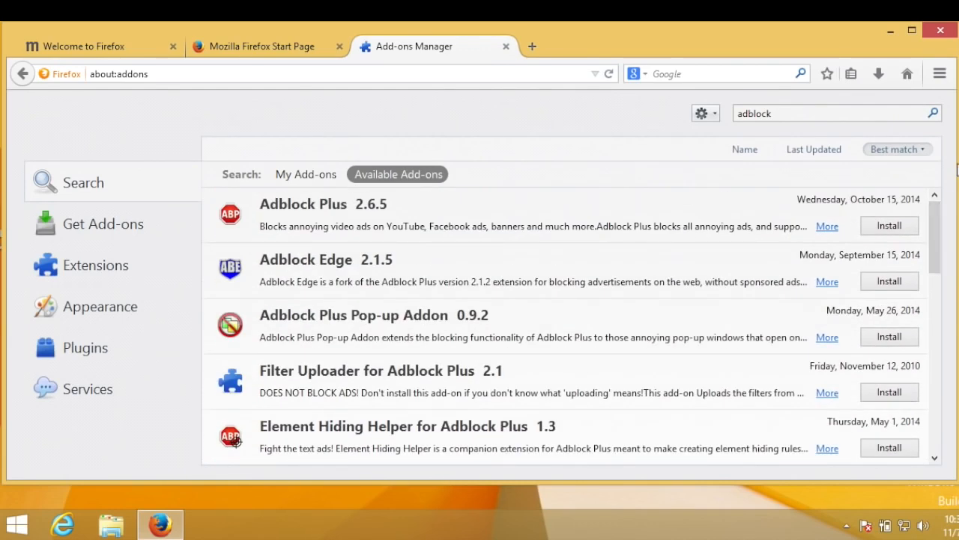
pyautogui.click(889, 224)
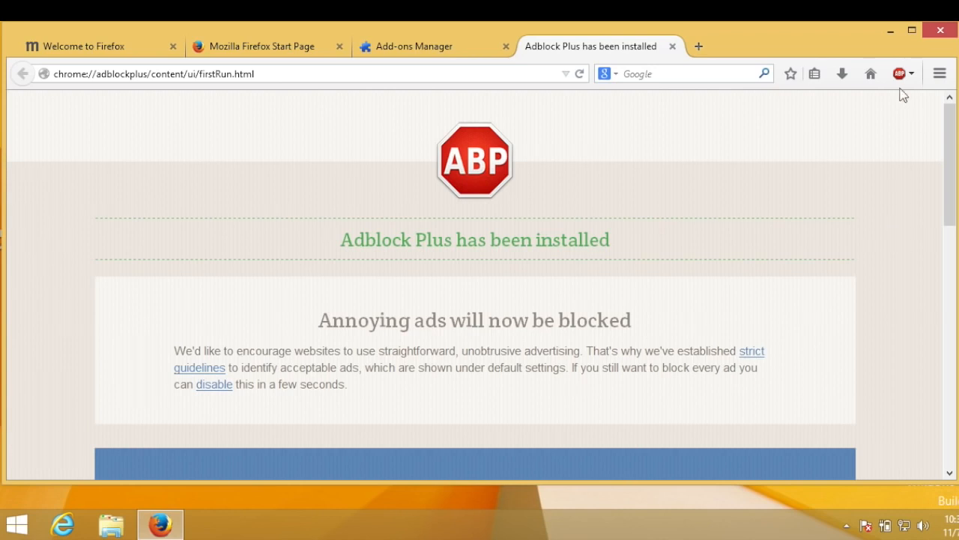
# Close the Adblock Plus, Add-ons Manager and Firefox Start Page tabs, and load youtube.com in the remaining tab
pyautogui.click(672, 46)
pyautogui.click(506, 47)
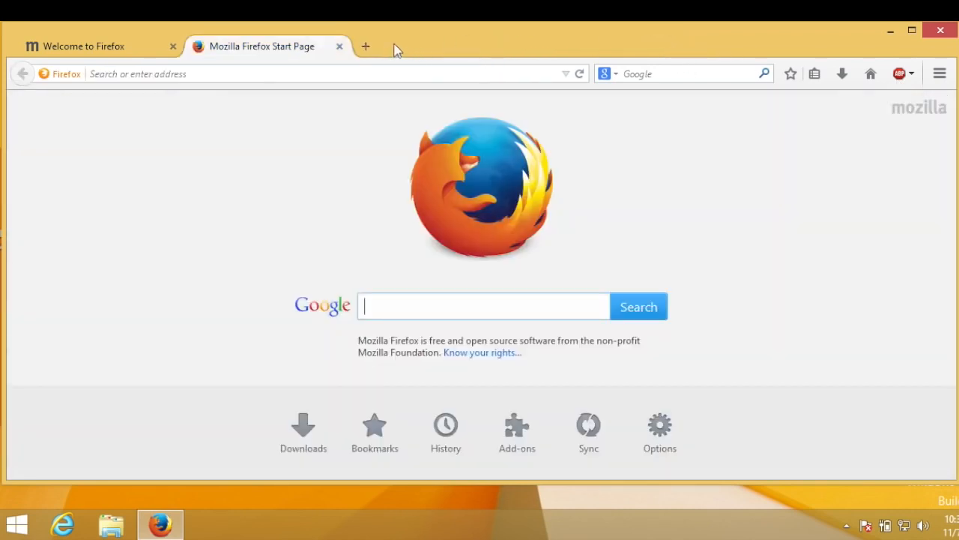
pyautogui.click(340, 46)
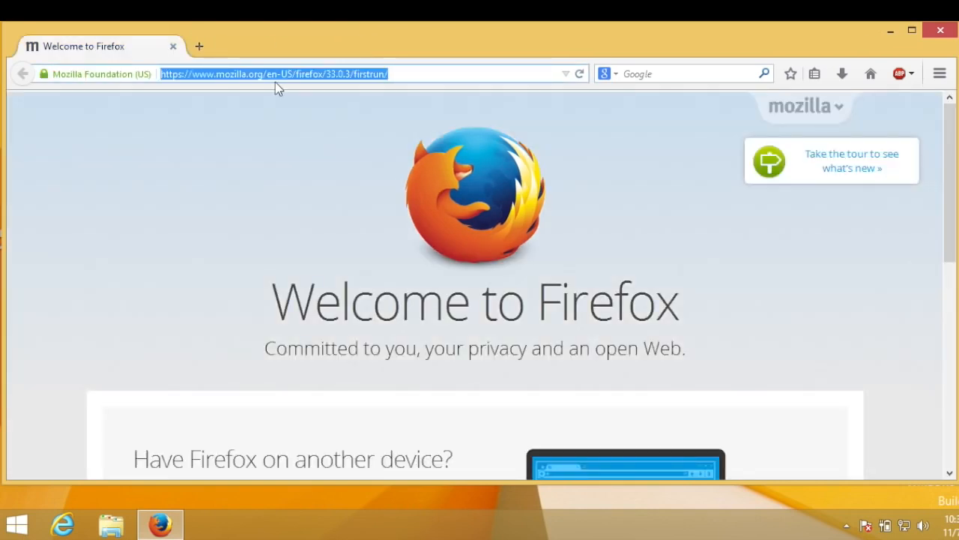
pyautogui.write('youtube.com')
pyautogui.press('Return')
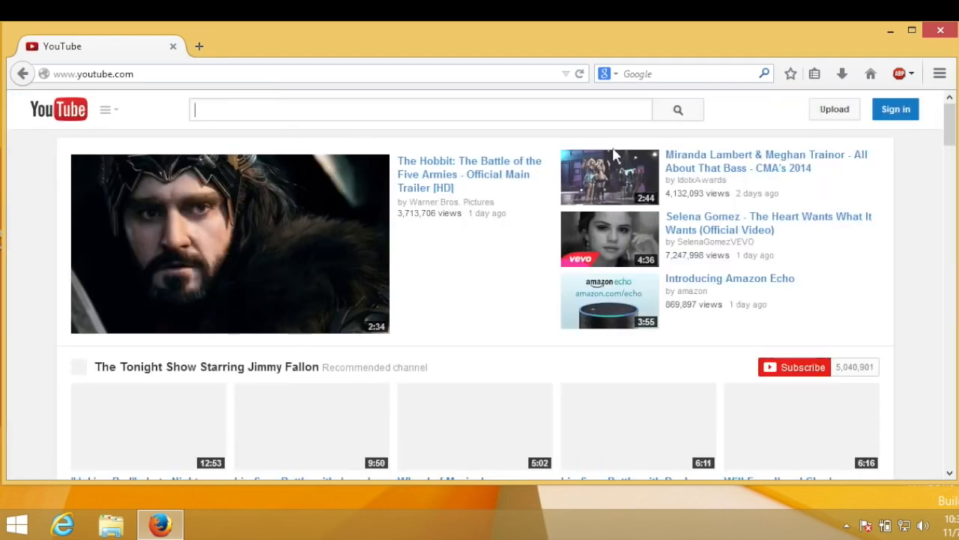
# Close Firefox and open the newly installed Classic Start menu
pyautogui.click(938, 31)
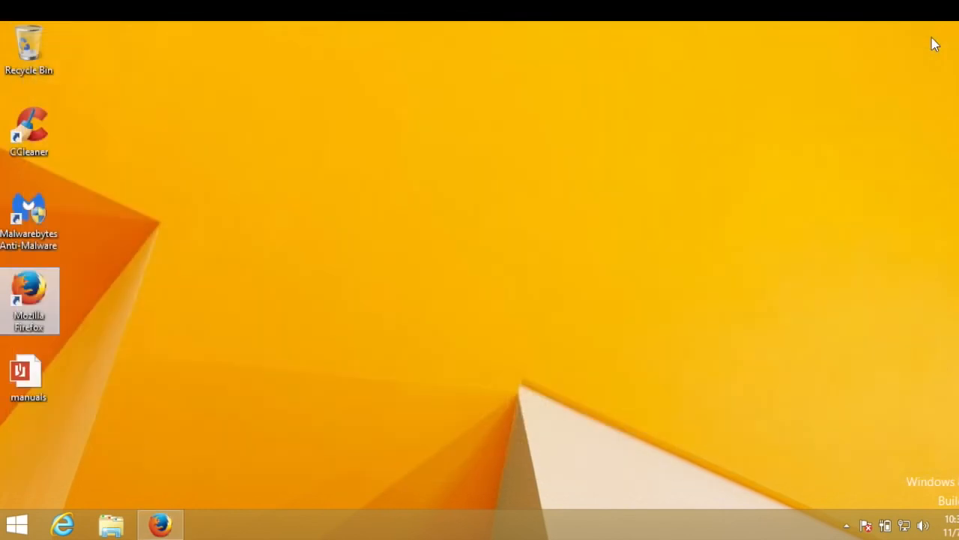
pyautogui.click(18, 525)
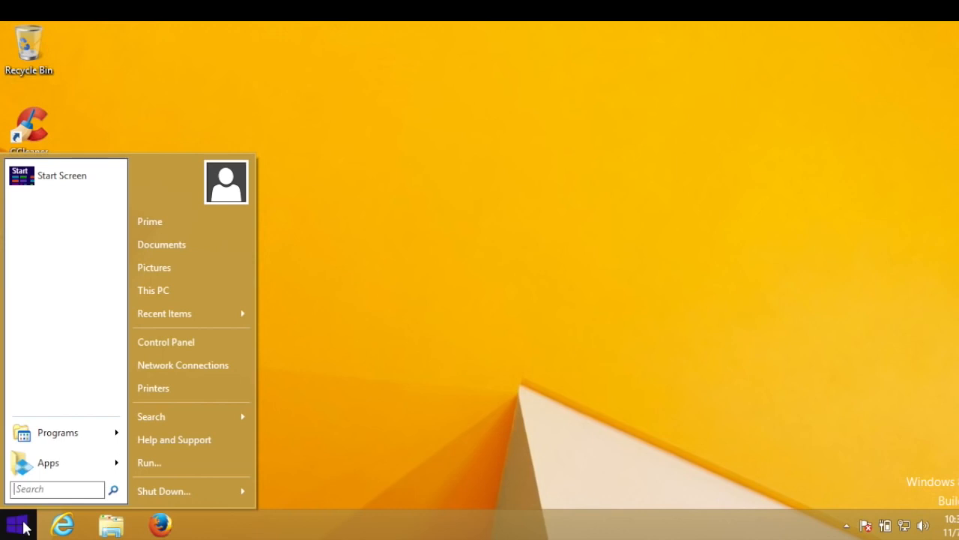
# Change the Classic Start Menu style from two columns to Windows 7 style in its settings
pyautogui.rightClick(21, 526)
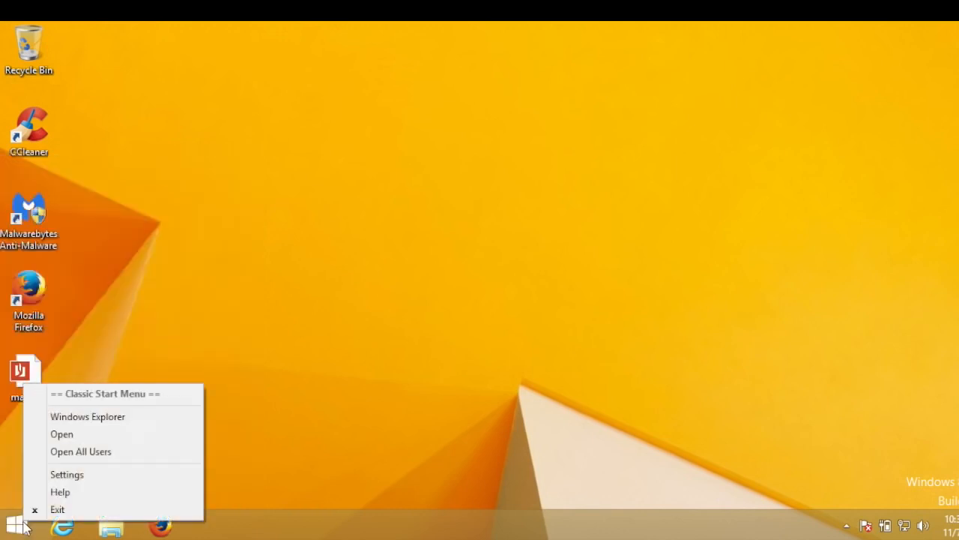
pyautogui.click(57, 475)
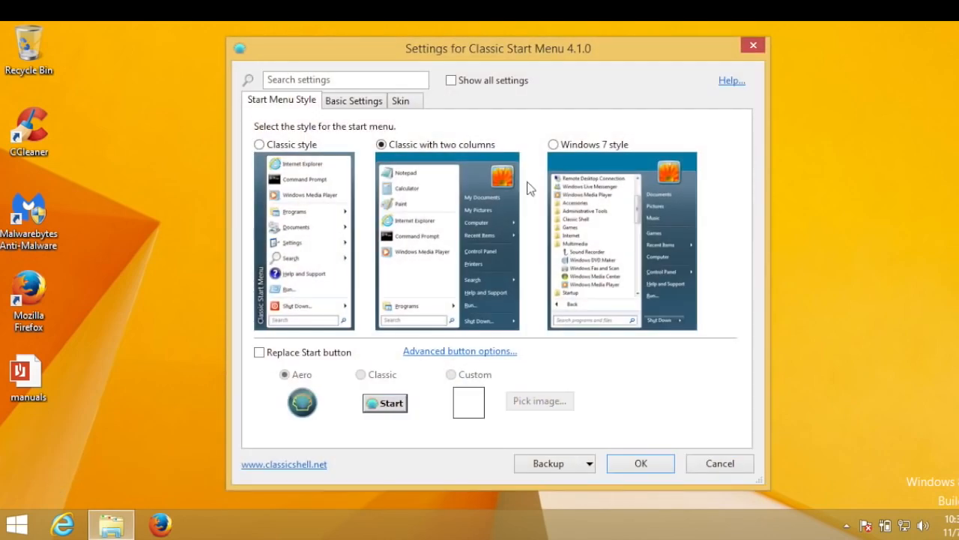
pyautogui.click(554, 146)
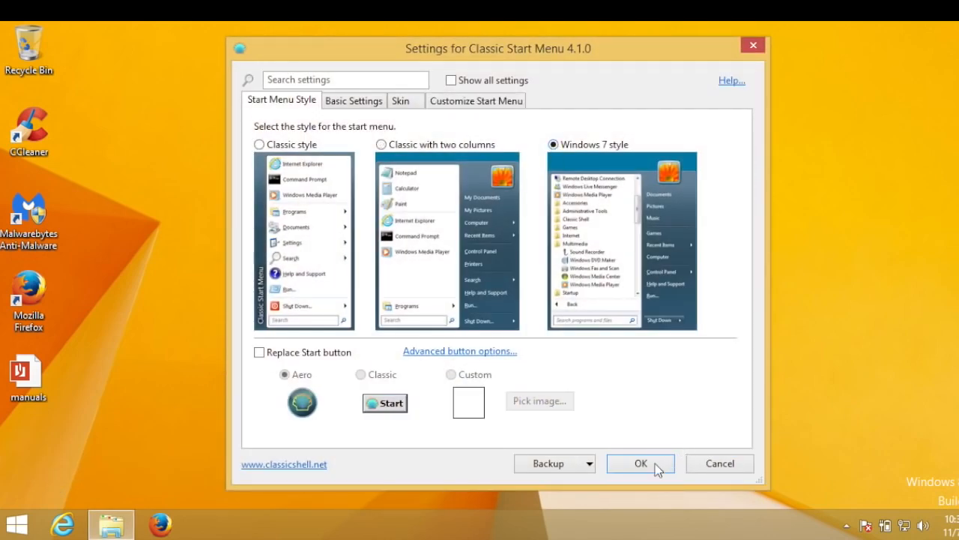
pyautogui.click(641, 464)
# Check the list of all programs in the restyled Start menu and close the menu
pyautogui.click(17, 524)
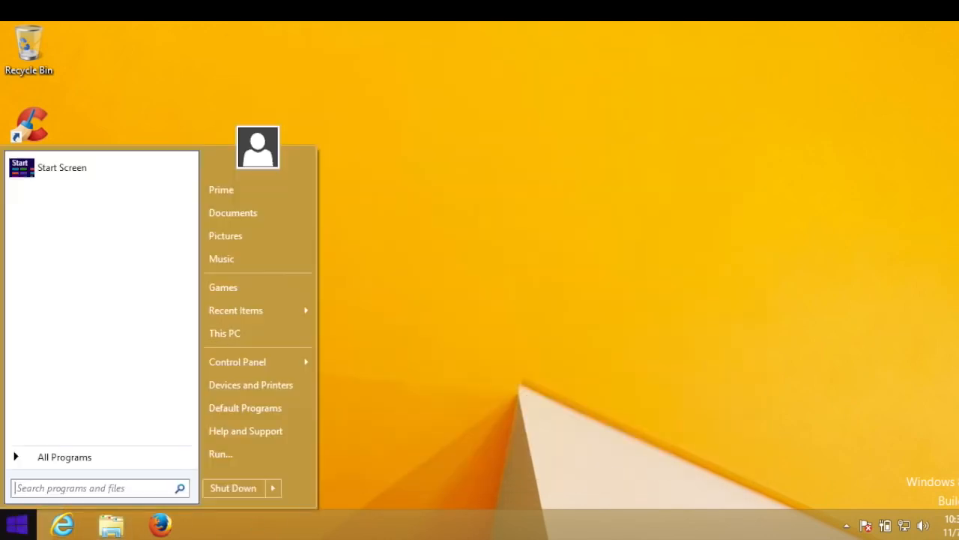
pyautogui.click(56, 459)
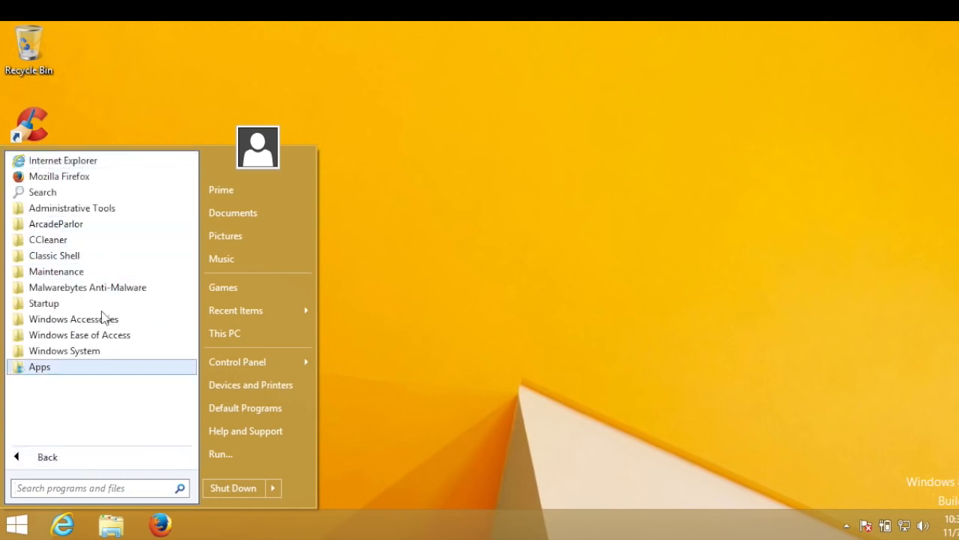
pyautogui.click(388, 290)
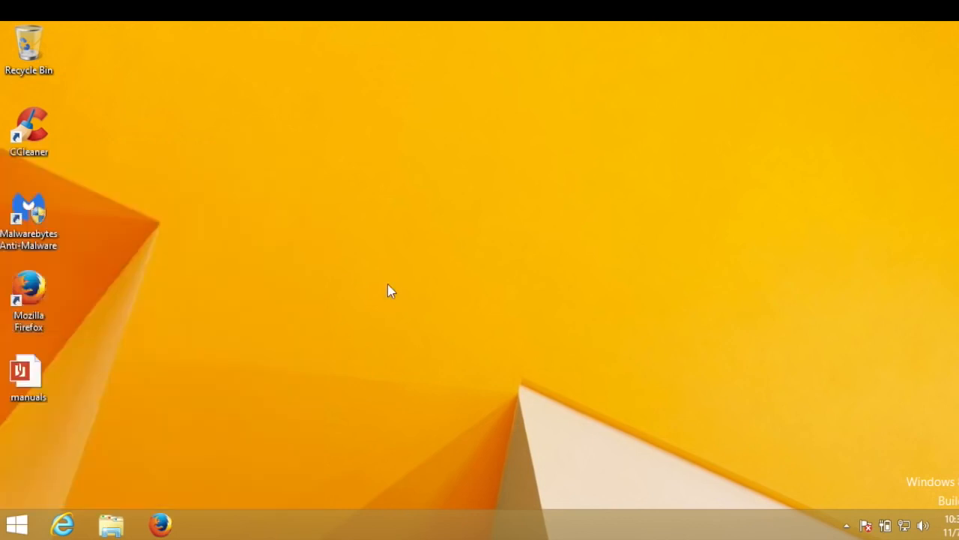